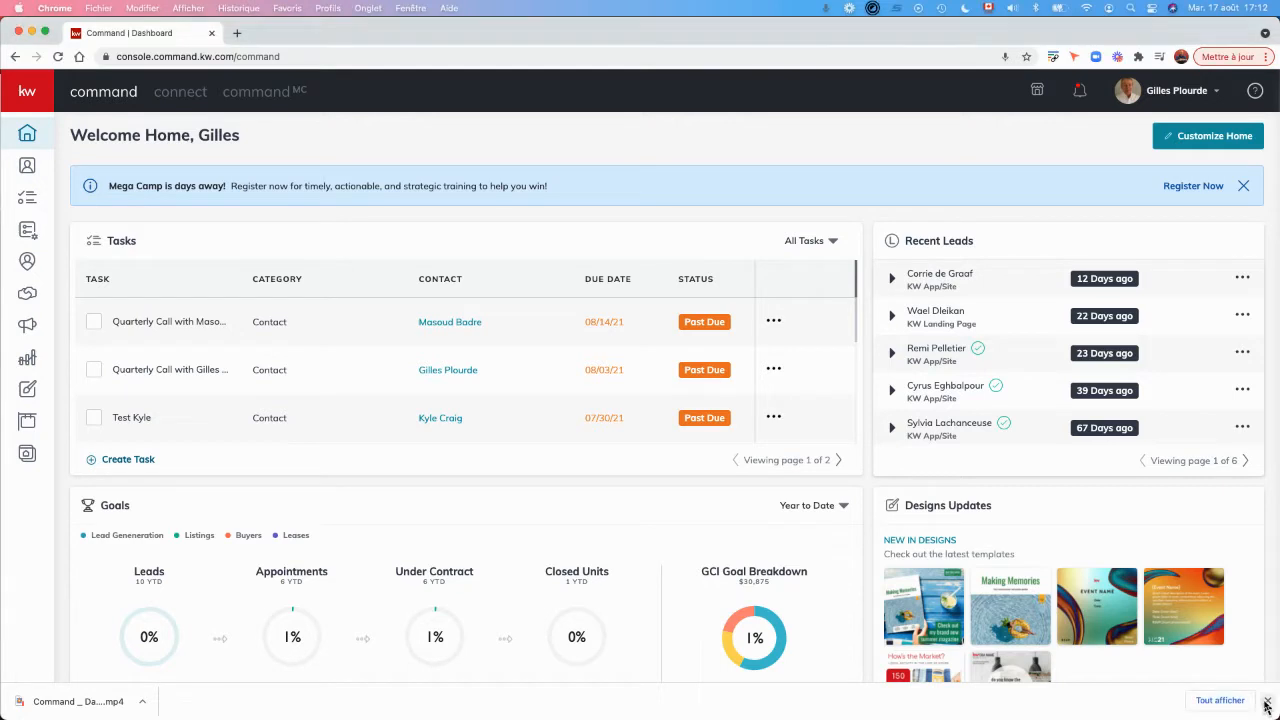
Create a new email design in the Designs section, without importing photos or text from a listing.
left_click(45, 98)
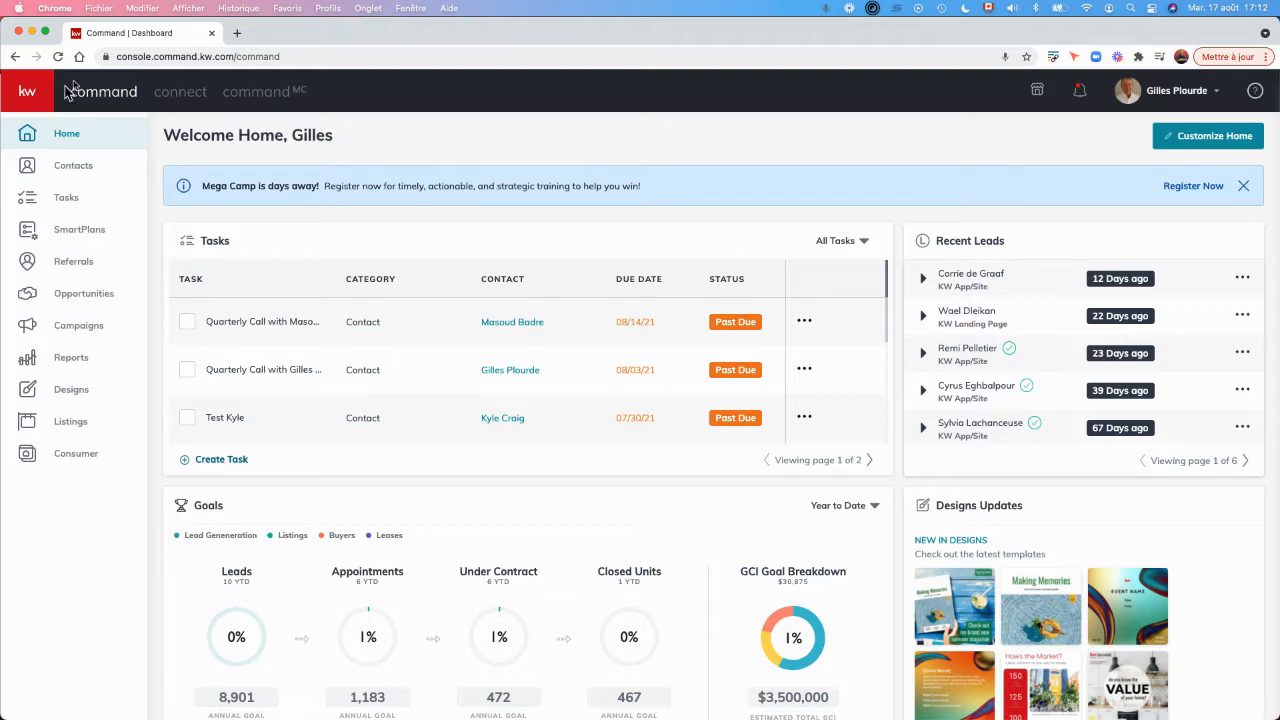
left_click(38, 391)
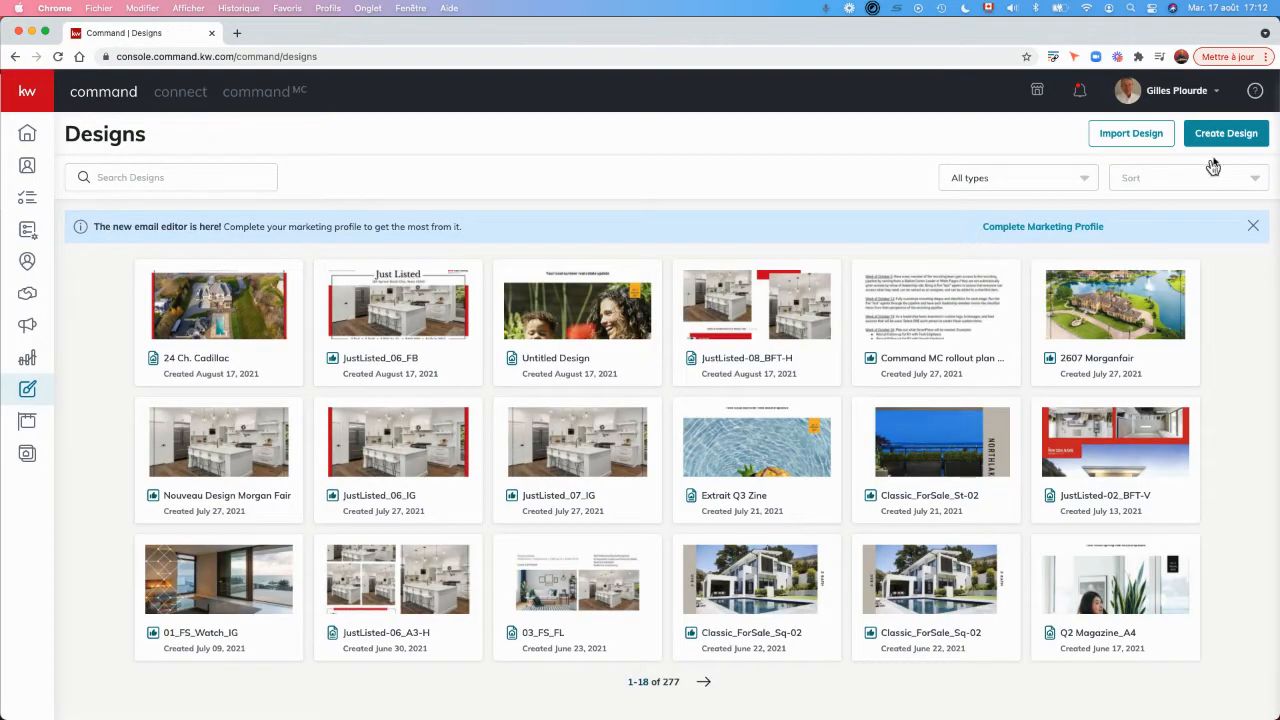
left_click(1233, 133)
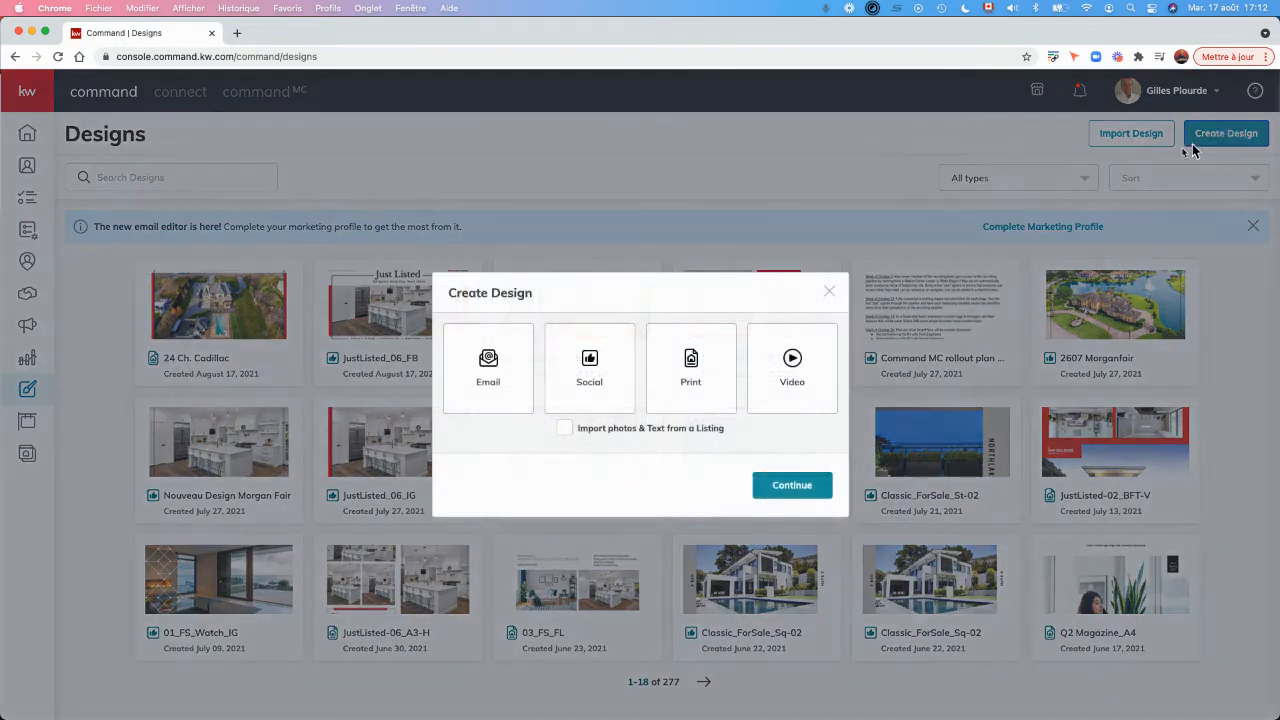
left_click(499, 382)
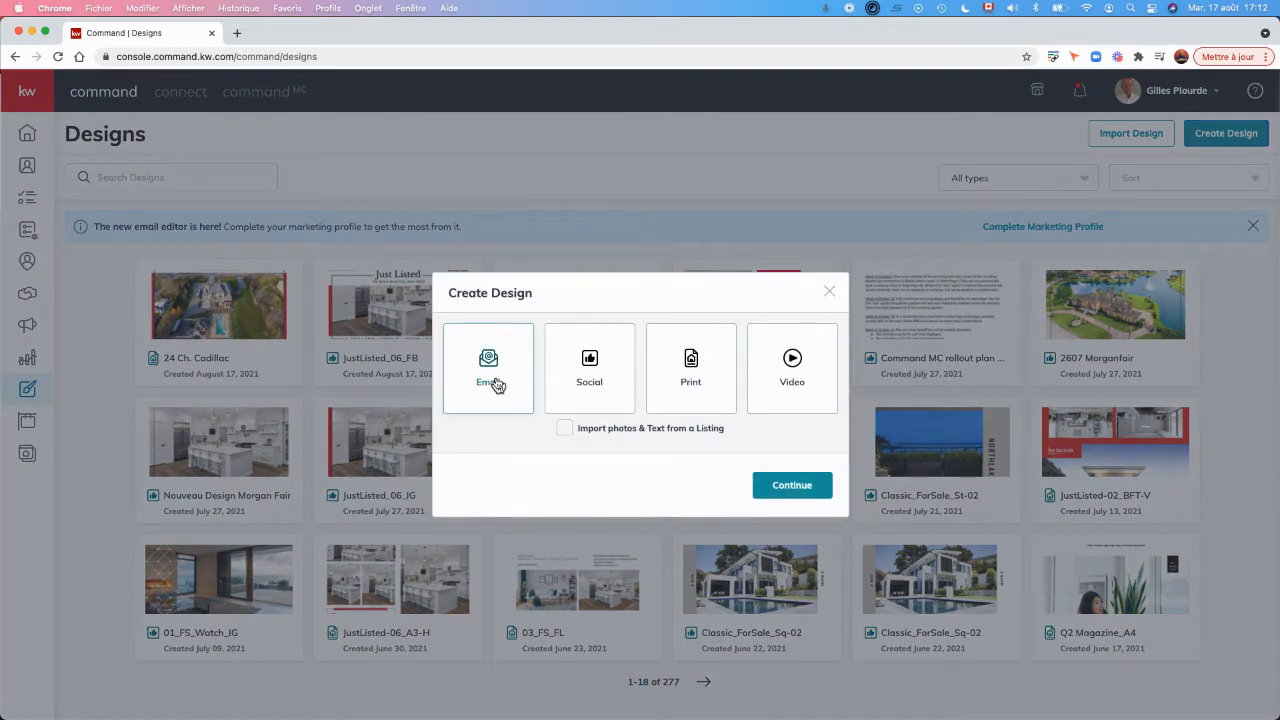
left_click(805, 487)
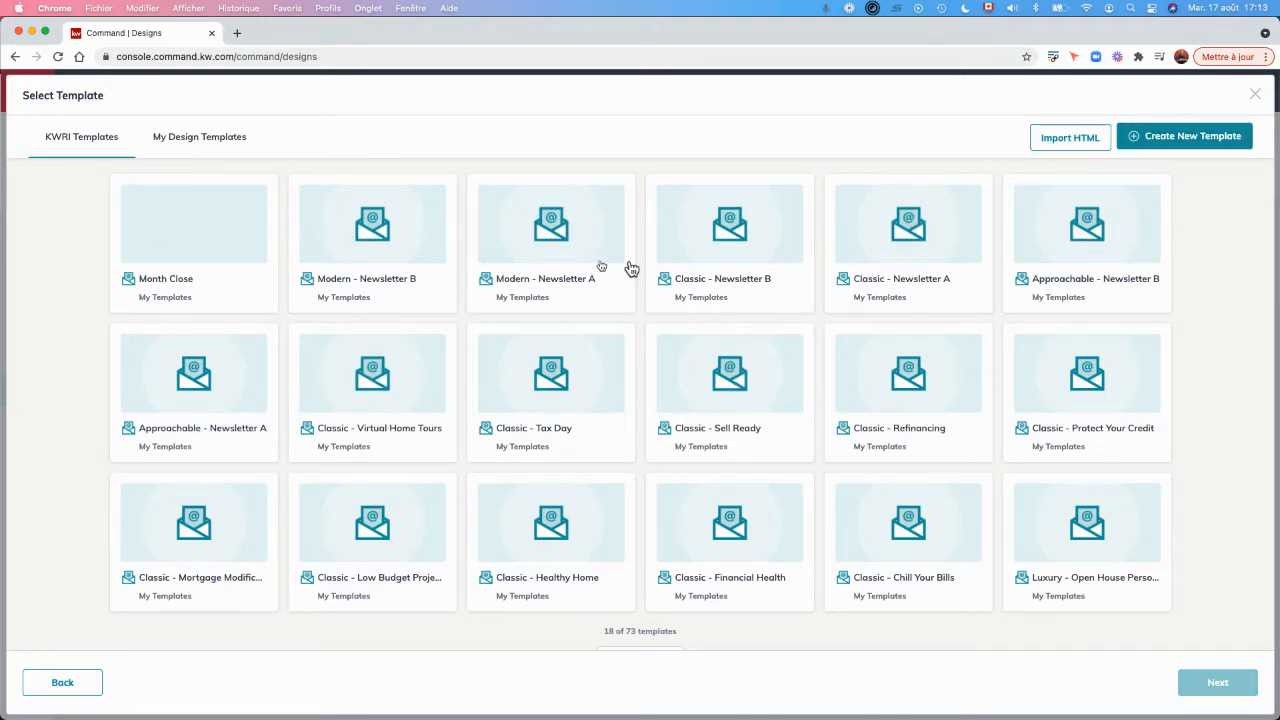
Load more KWRI email templates and start the design from "Luxury - Just Listed Marketing - Pewter - Two Logo Footer".
scroll(648, 628, "down", 1)
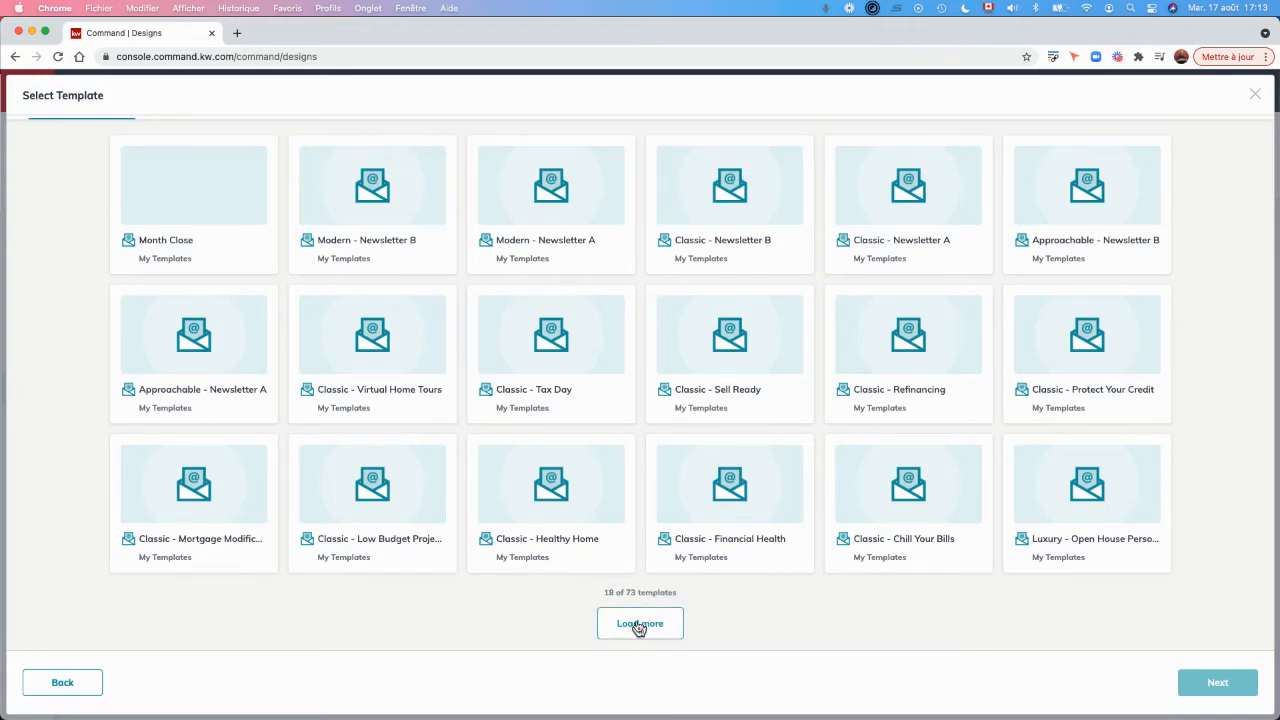
left_click(639, 624)
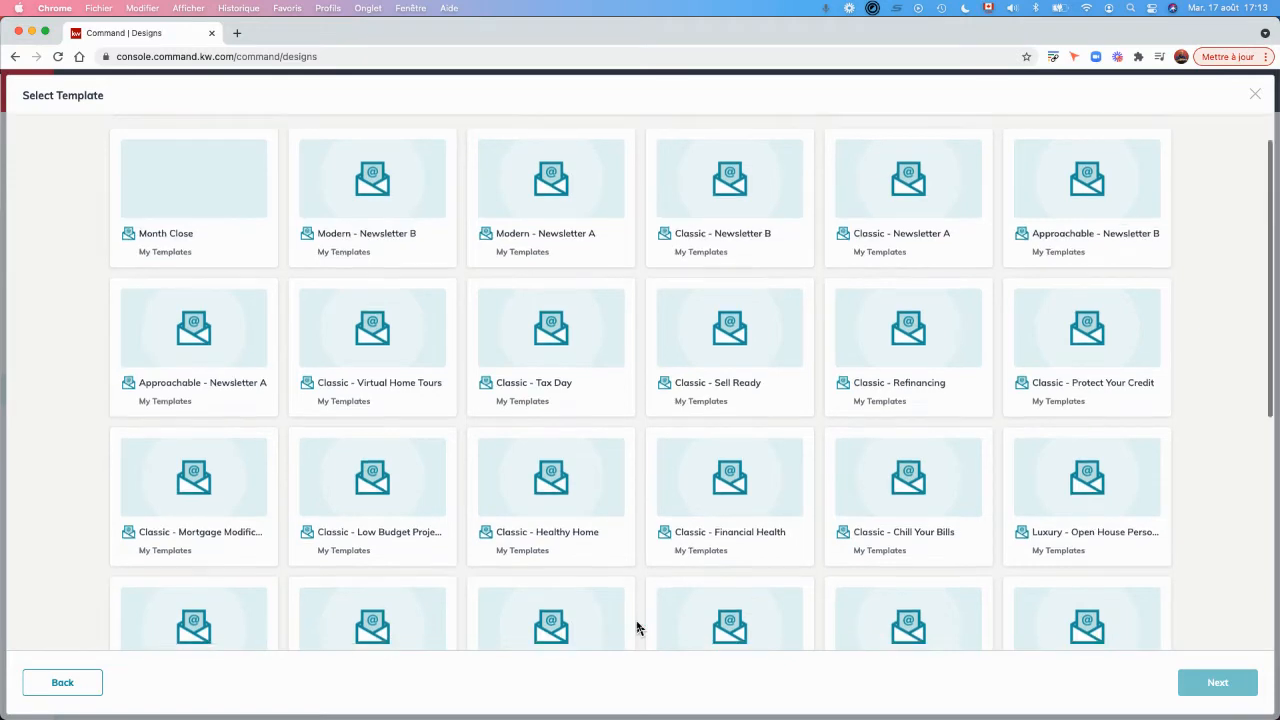
scroll(639, 628, "down", 4)
scroll(639, 628, "down", 2)
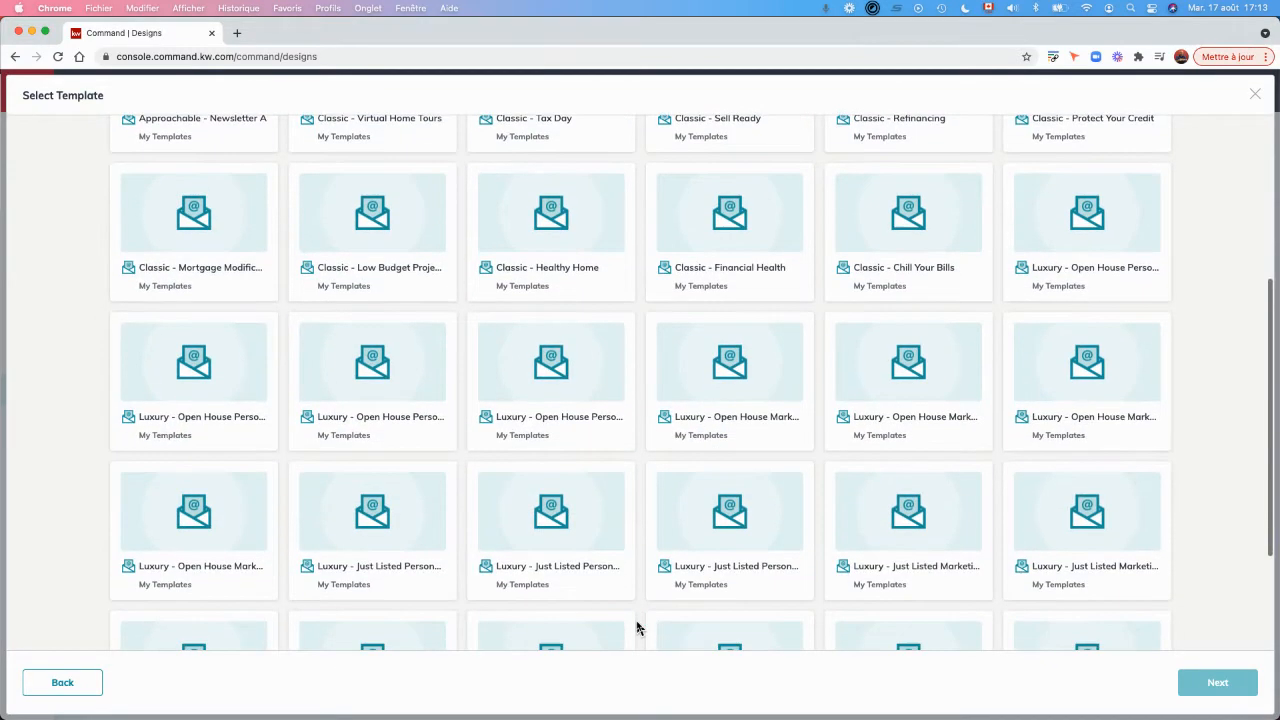
scroll(639, 628, "down", 3)
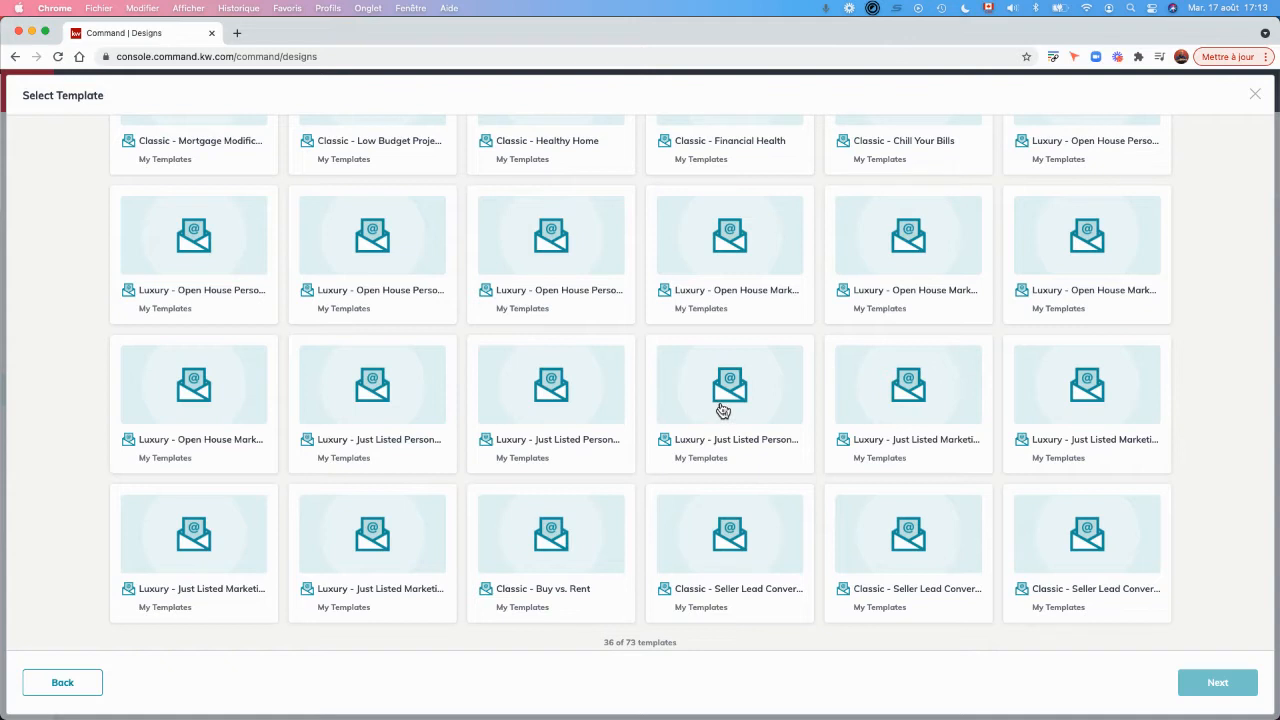
left_click(903, 436)
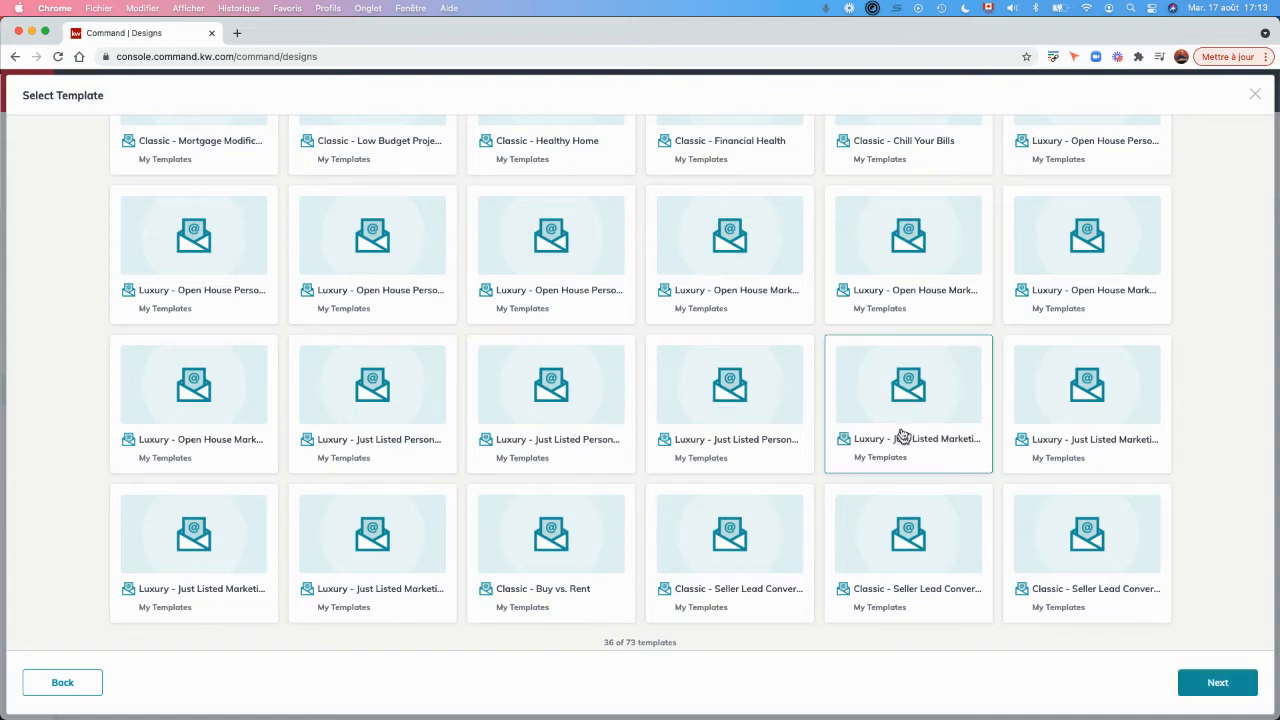
left_click(1226, 683)
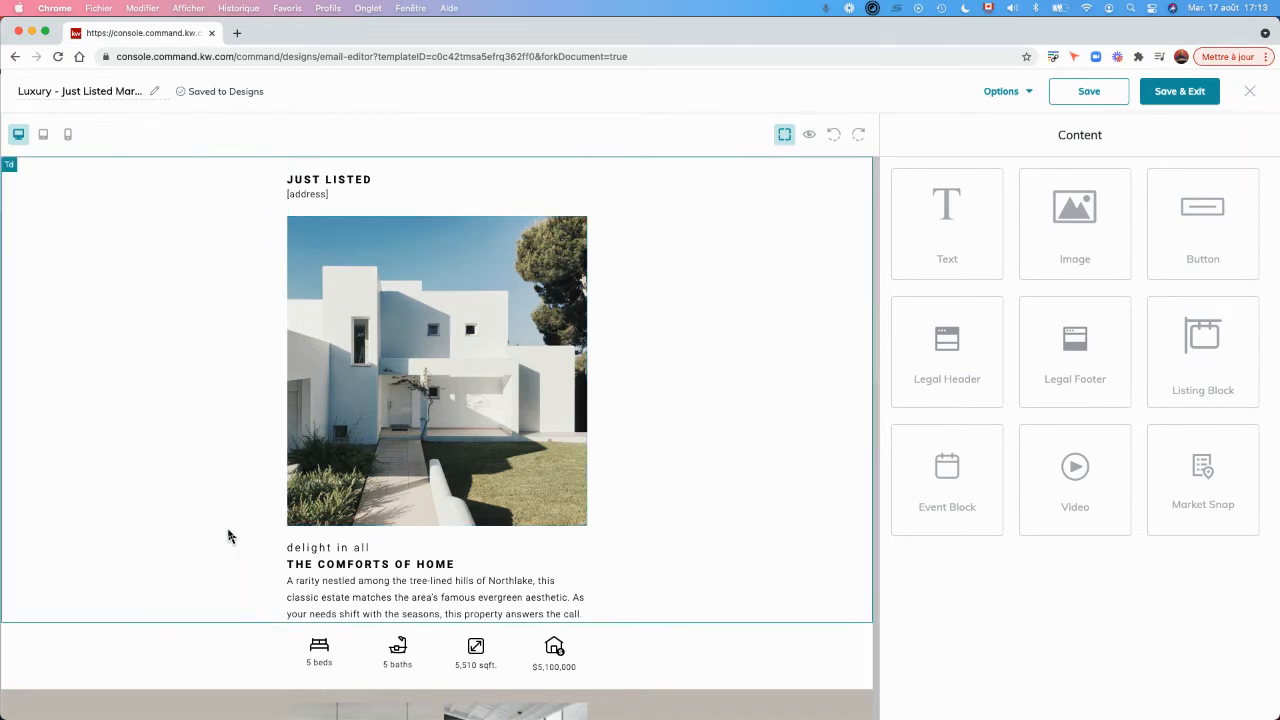
Examine the template's full layout in the editor and in preview mode, from the header to the agent footer.
scroll(229, 536, "down", 3)
scroll(229, 533, "down", 3)
scroll(229, 531, "up", 5)
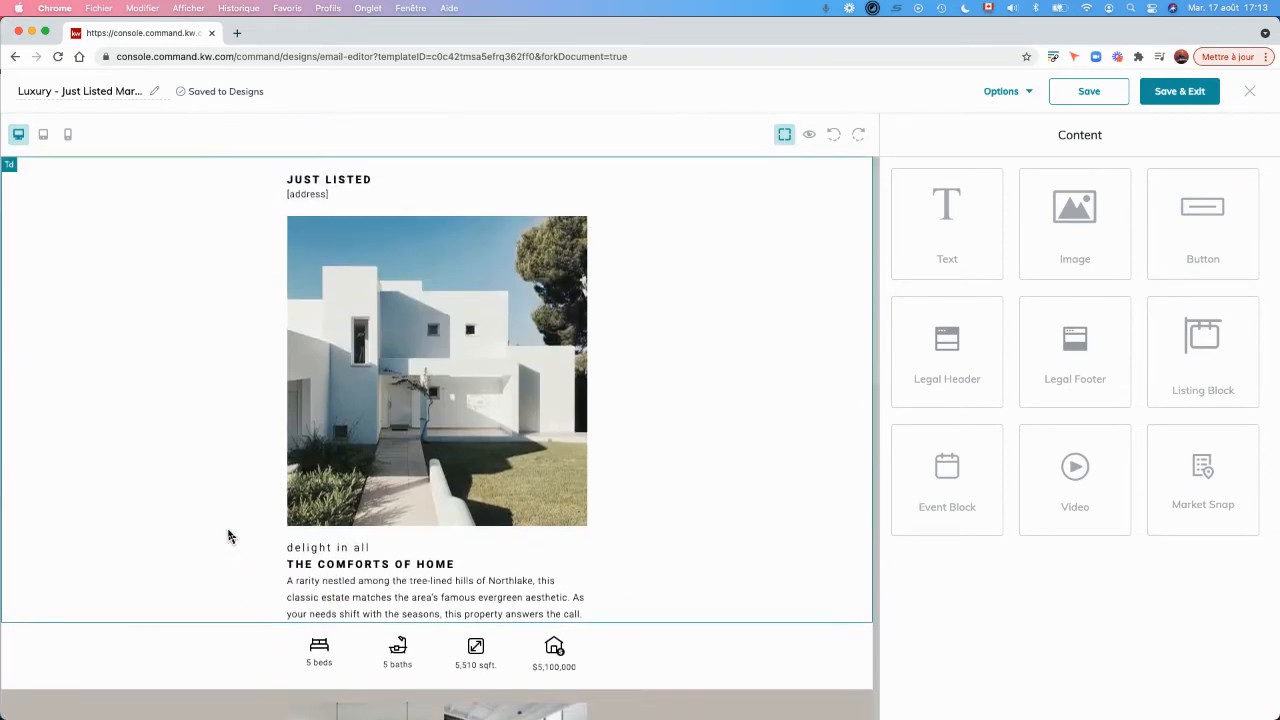
left_click(811, 137)
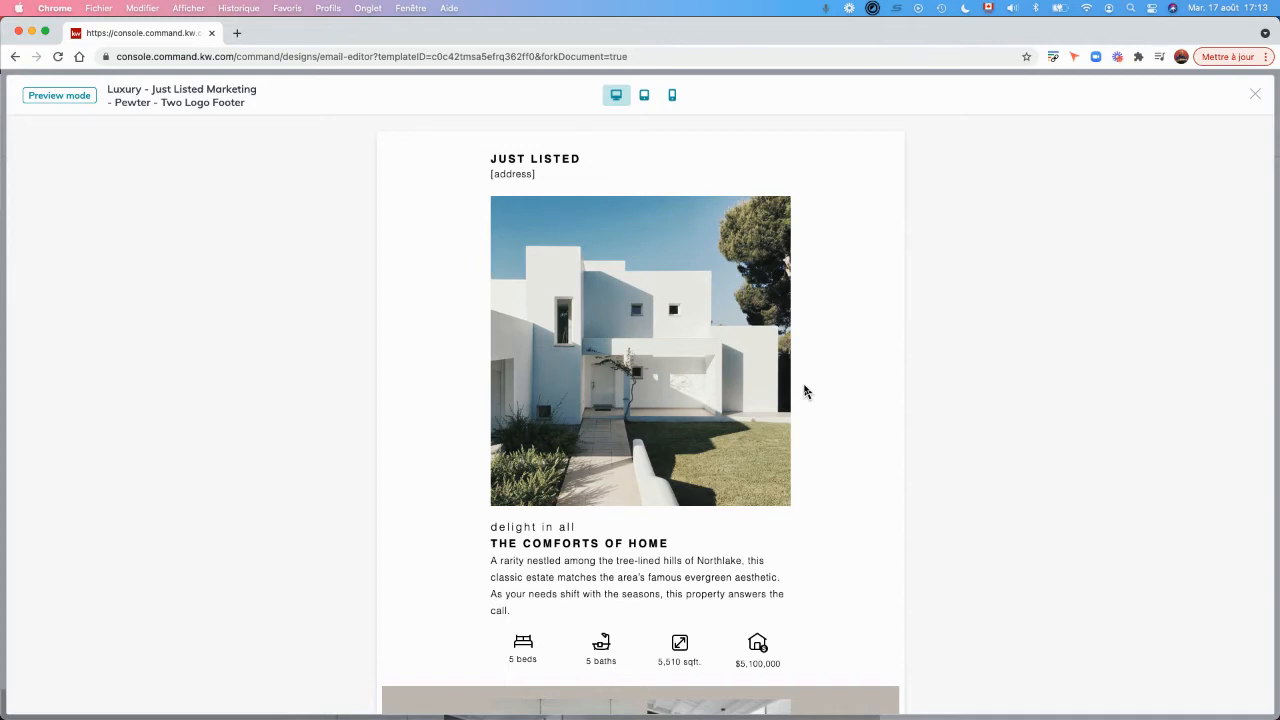
scroll(806, 391, "down", 10)
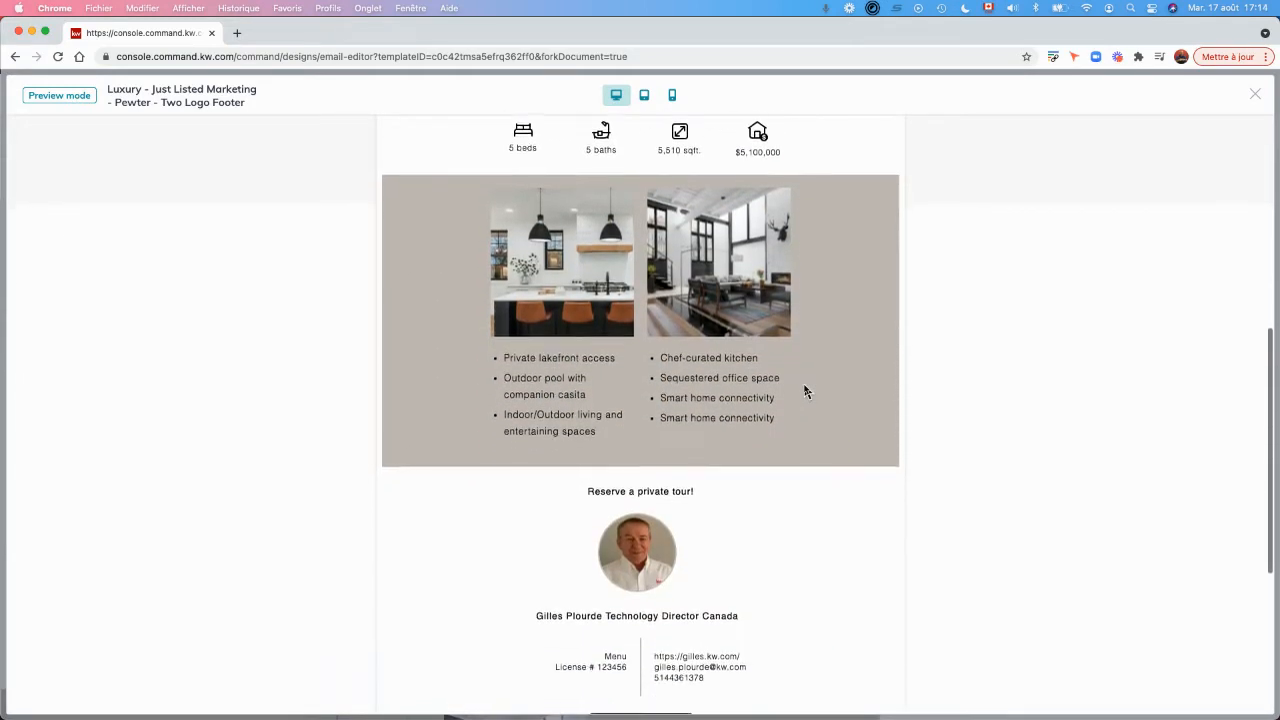
scroll(806, 391, "down", 5)
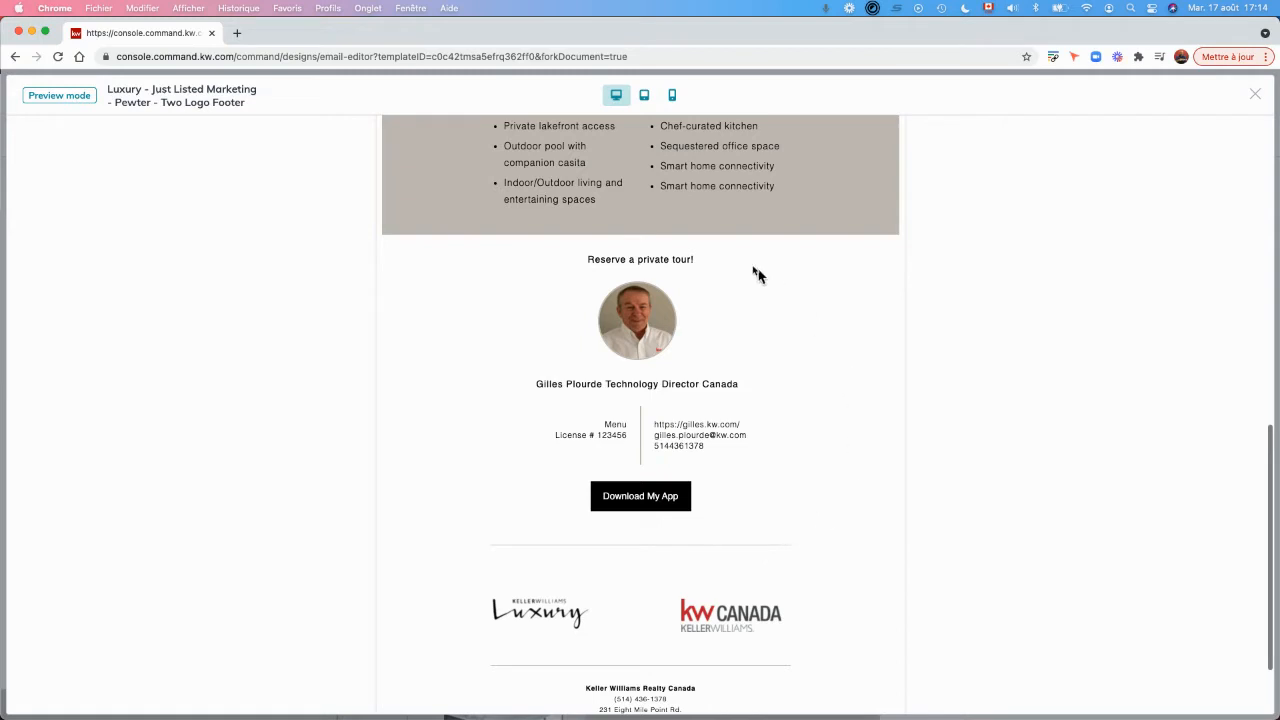
scroll(491, 349, "up", 5)
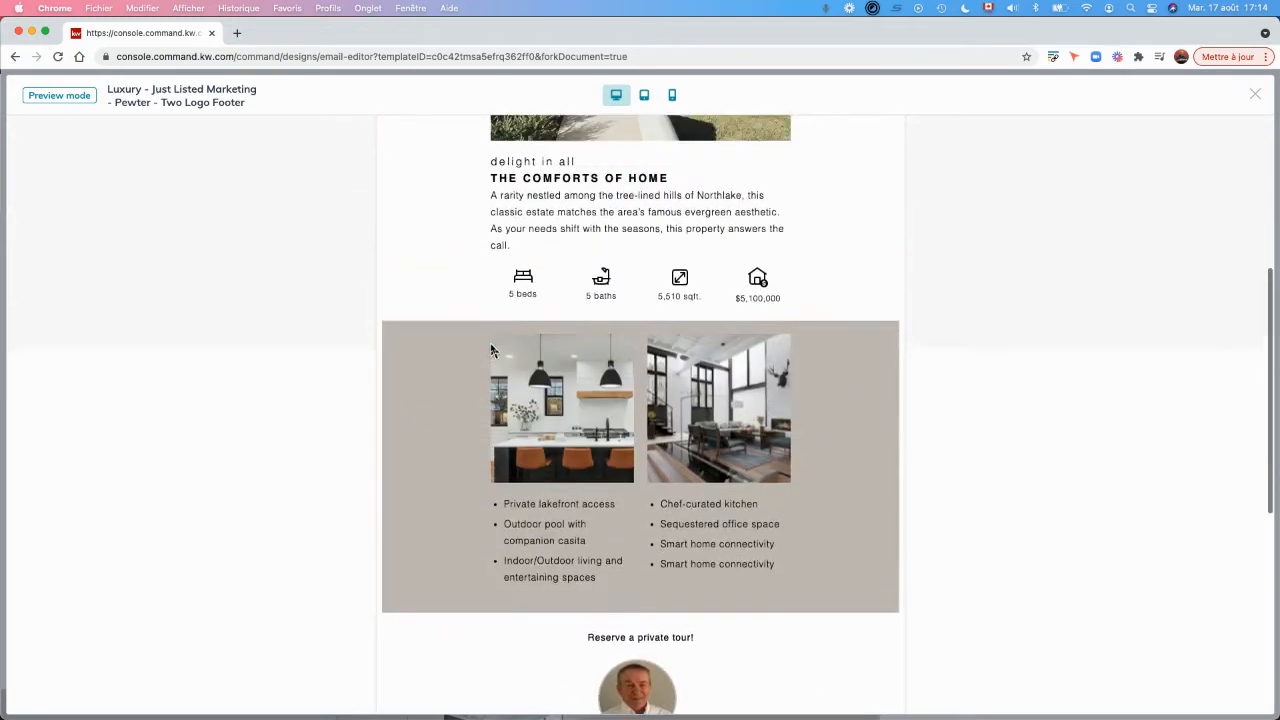
scroll(491, 349, "up", 5)
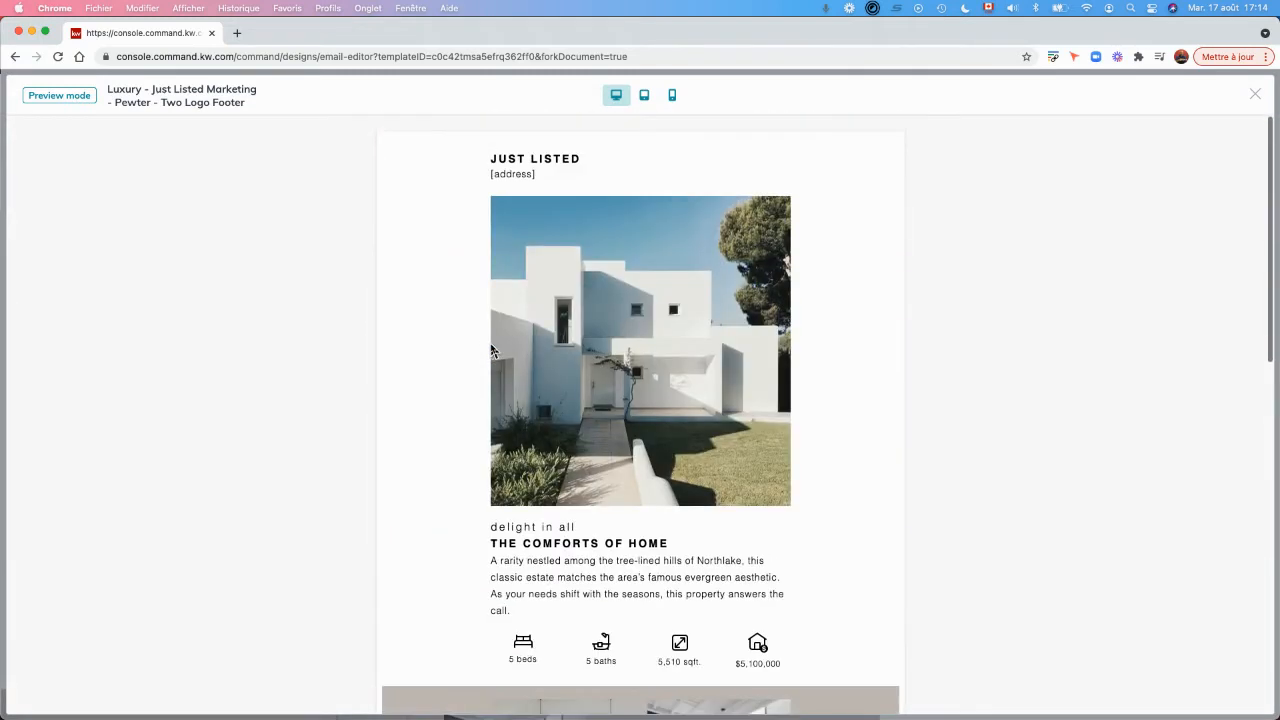
left_click(1256, 97)
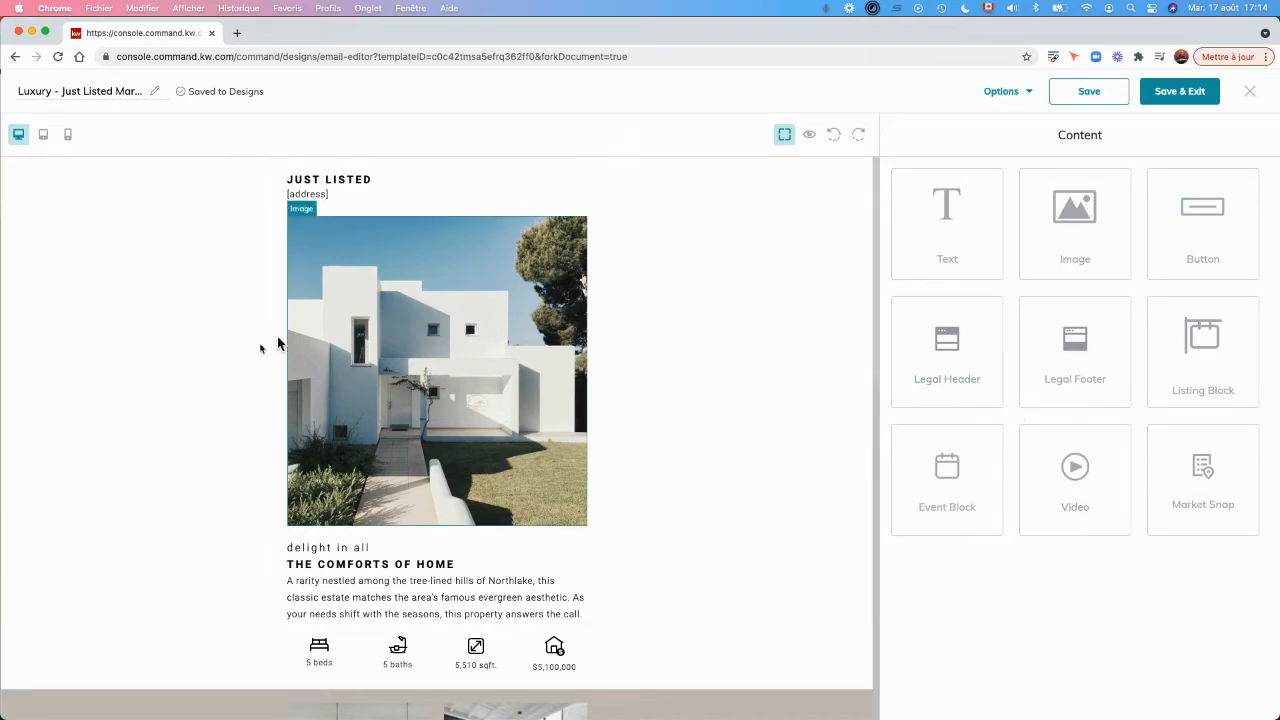
Replace the "JUST LISTED" heading text at the start of the email with "Nouvelle Inscription".
left_click(364, 182)
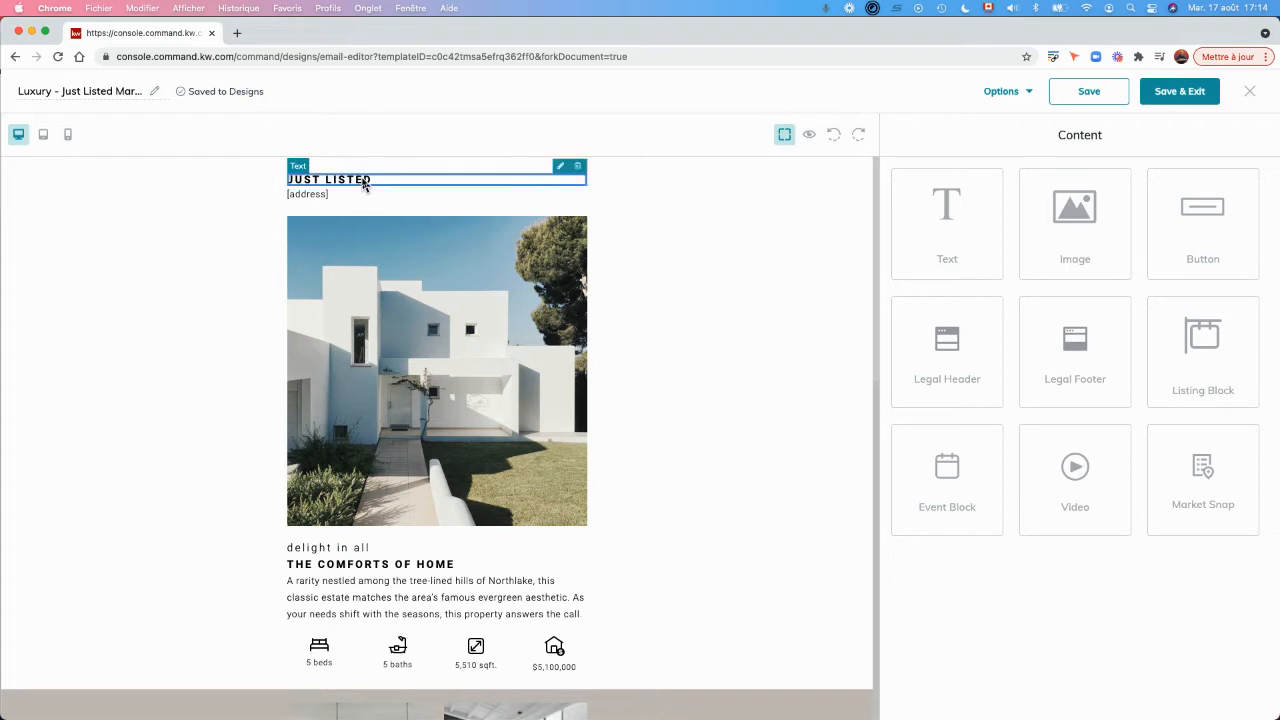
left_click(560, 167)
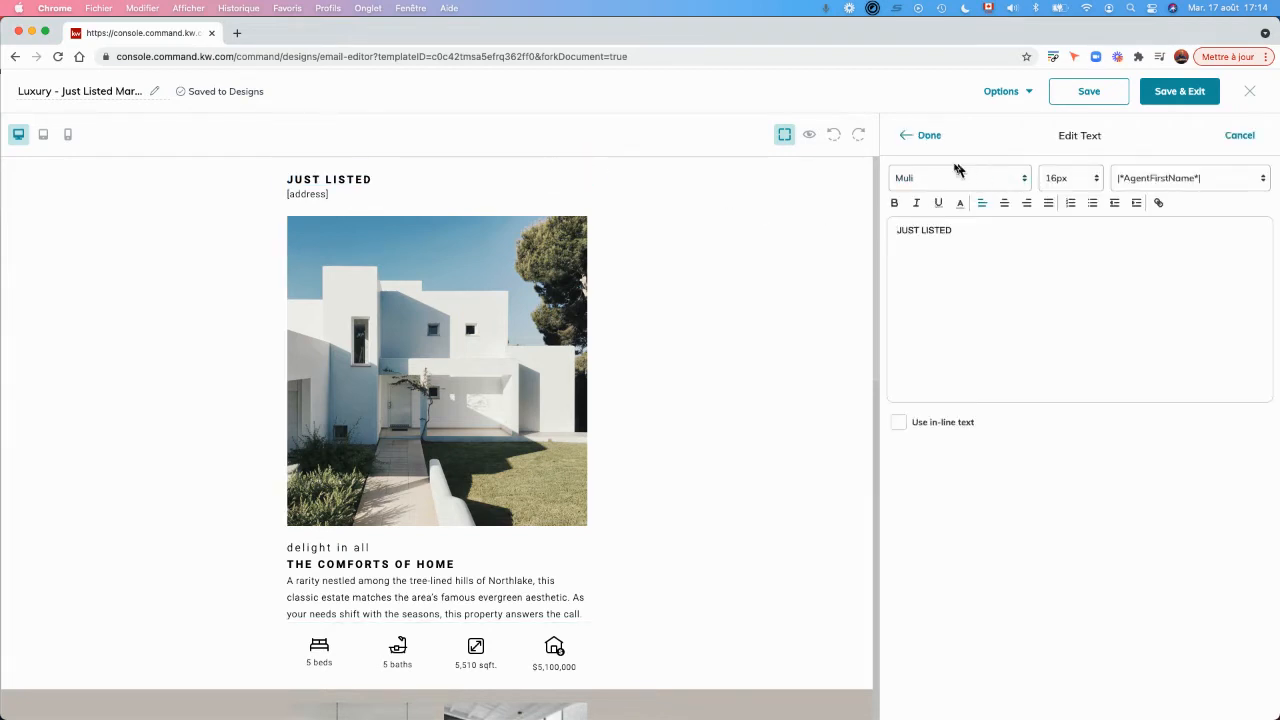
left_click_drag(963, 231, 866, 234)
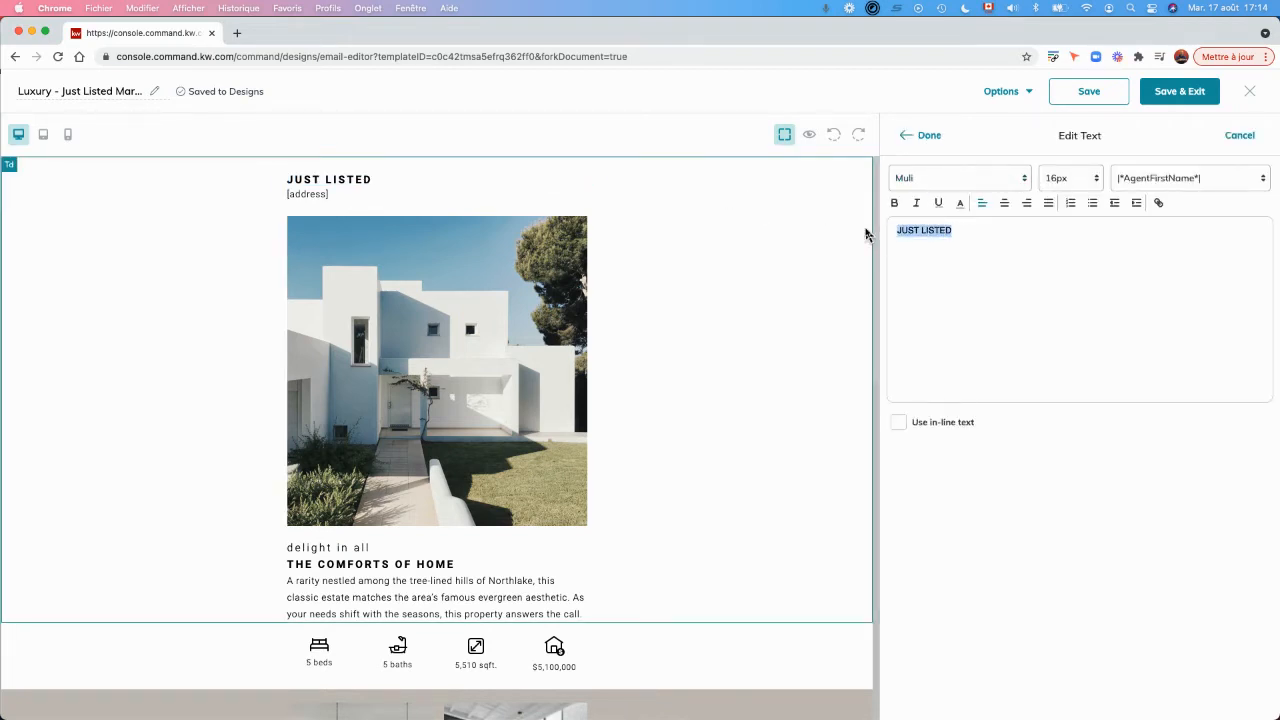
type("Nouvelle Inscription")
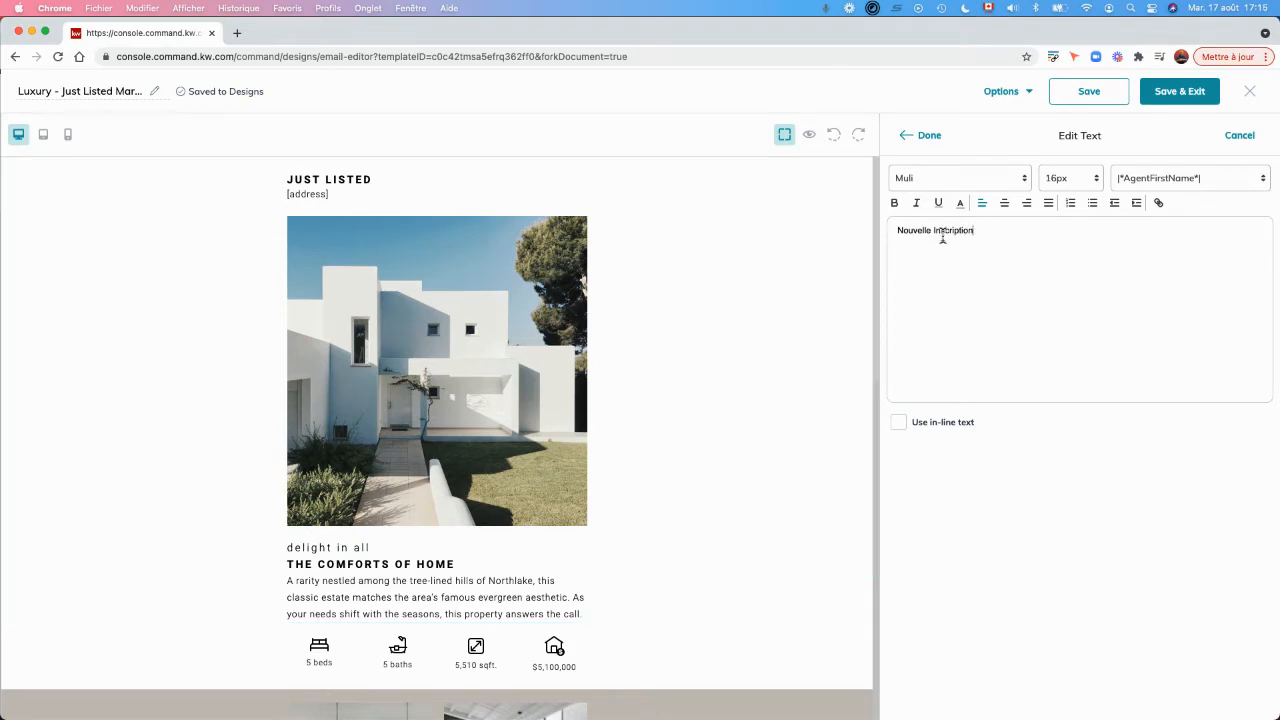
left_click(929, 136)
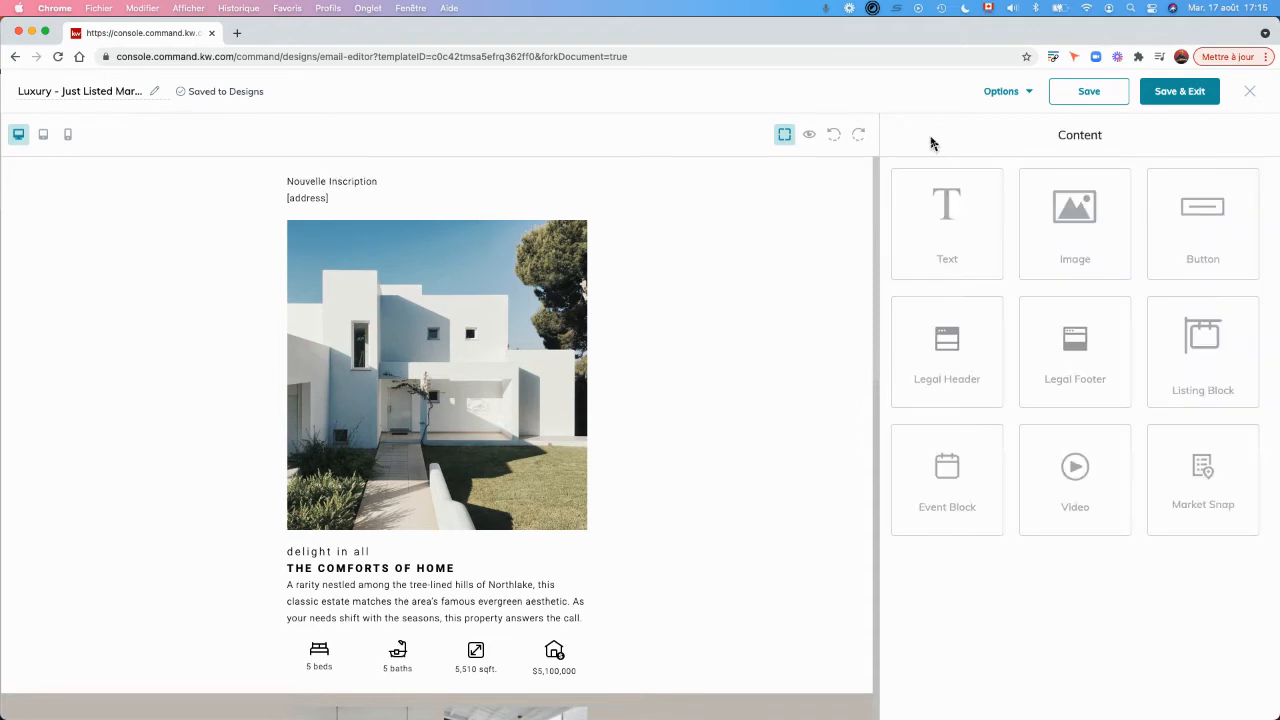
Set the font size of the "Nouvelle Inscription" heading to 18px.
left_click(333, 188)
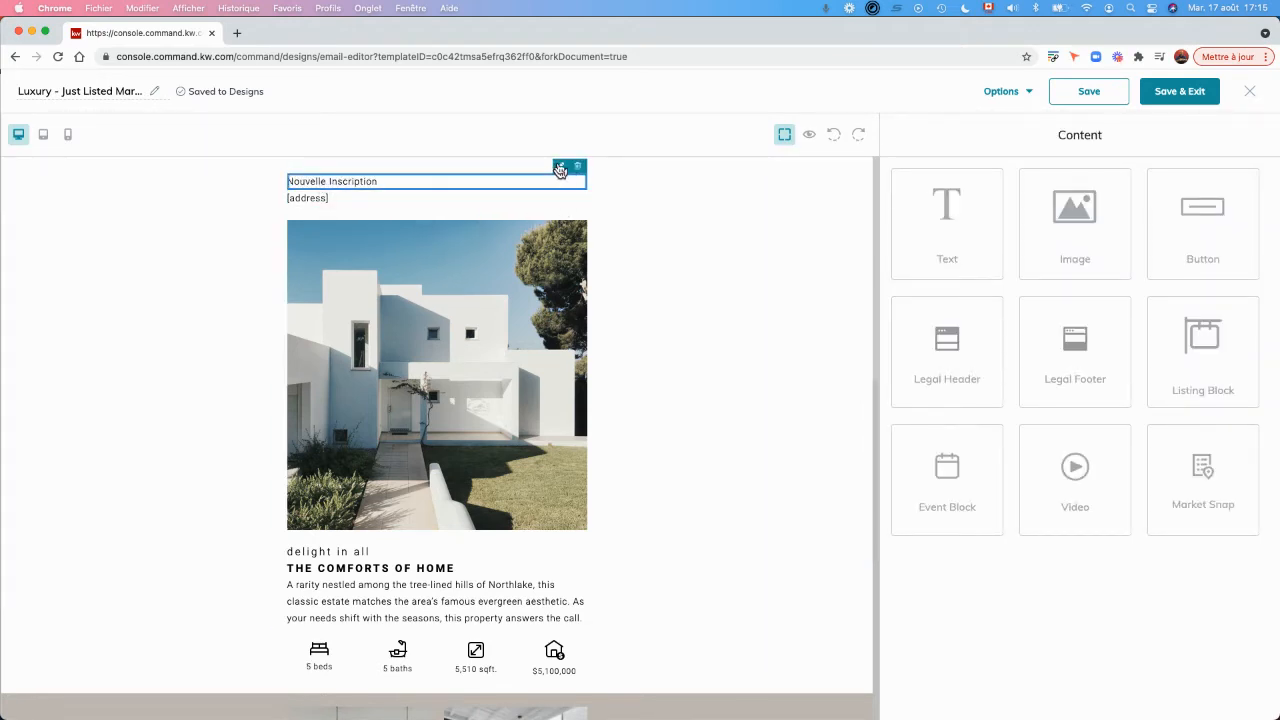
left_click(560, 166)
left_click(1038, 178)
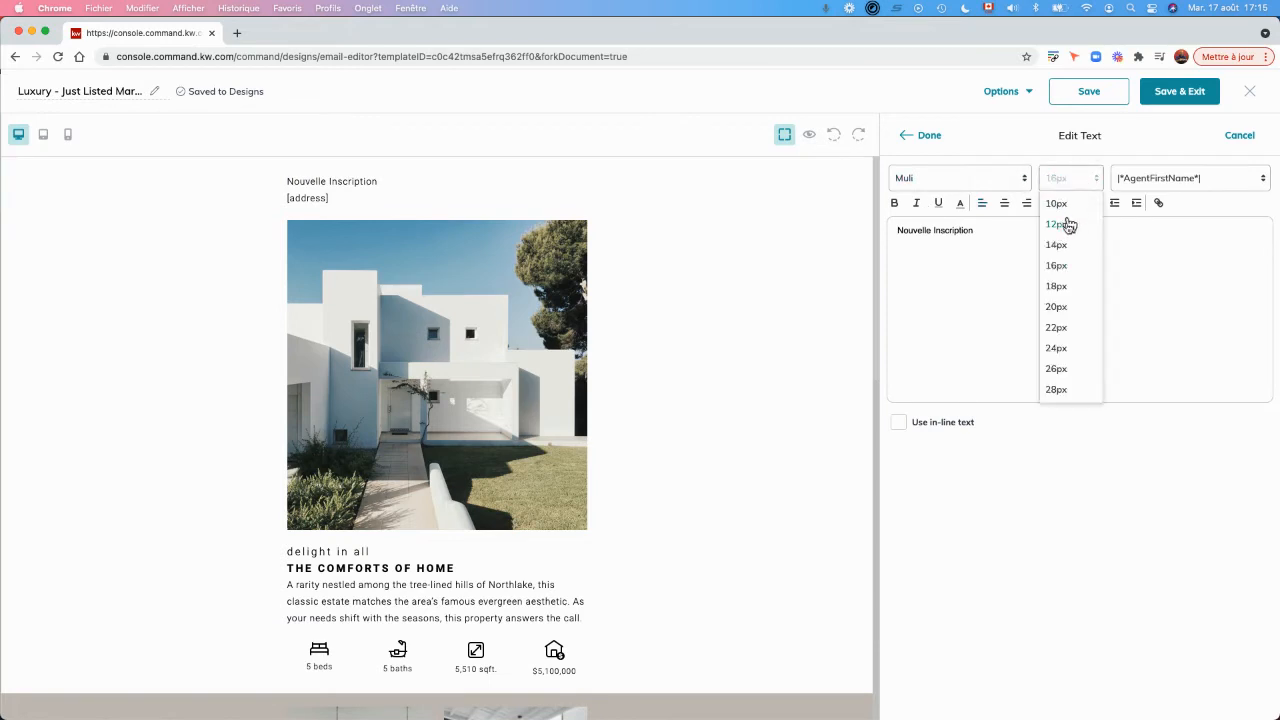
left_click(1060, 288)
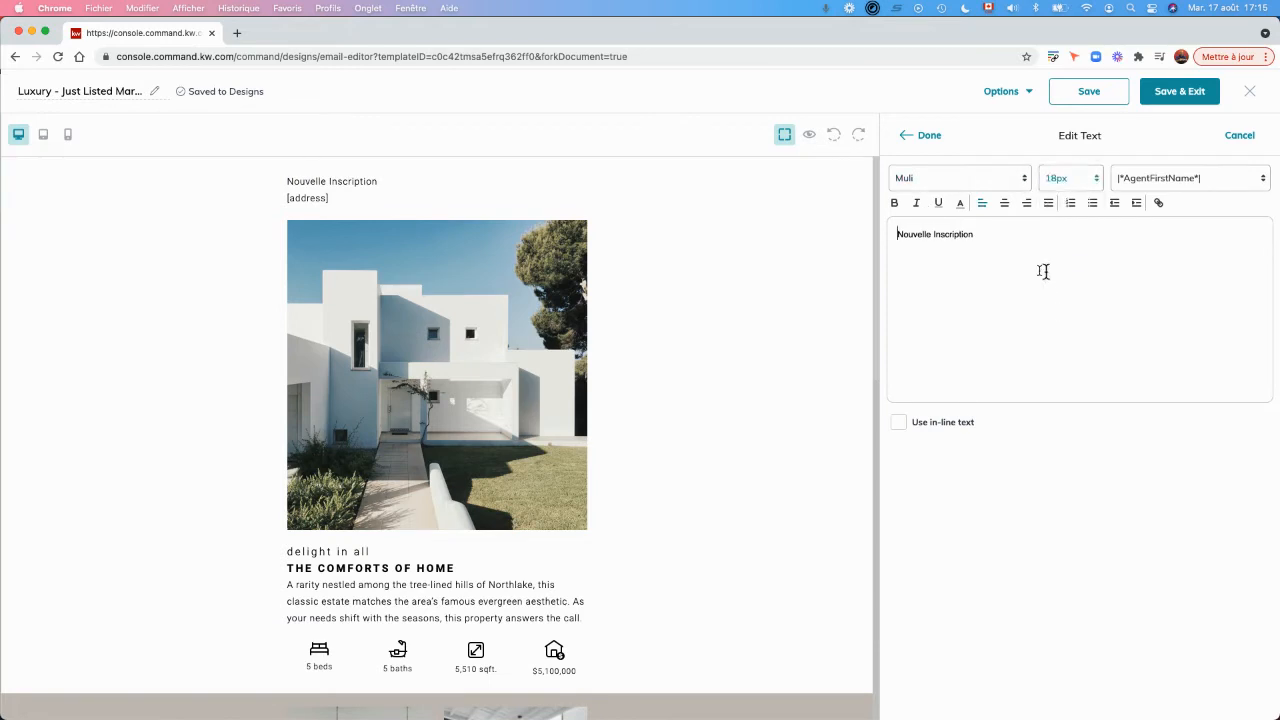
left_click(923, 135)
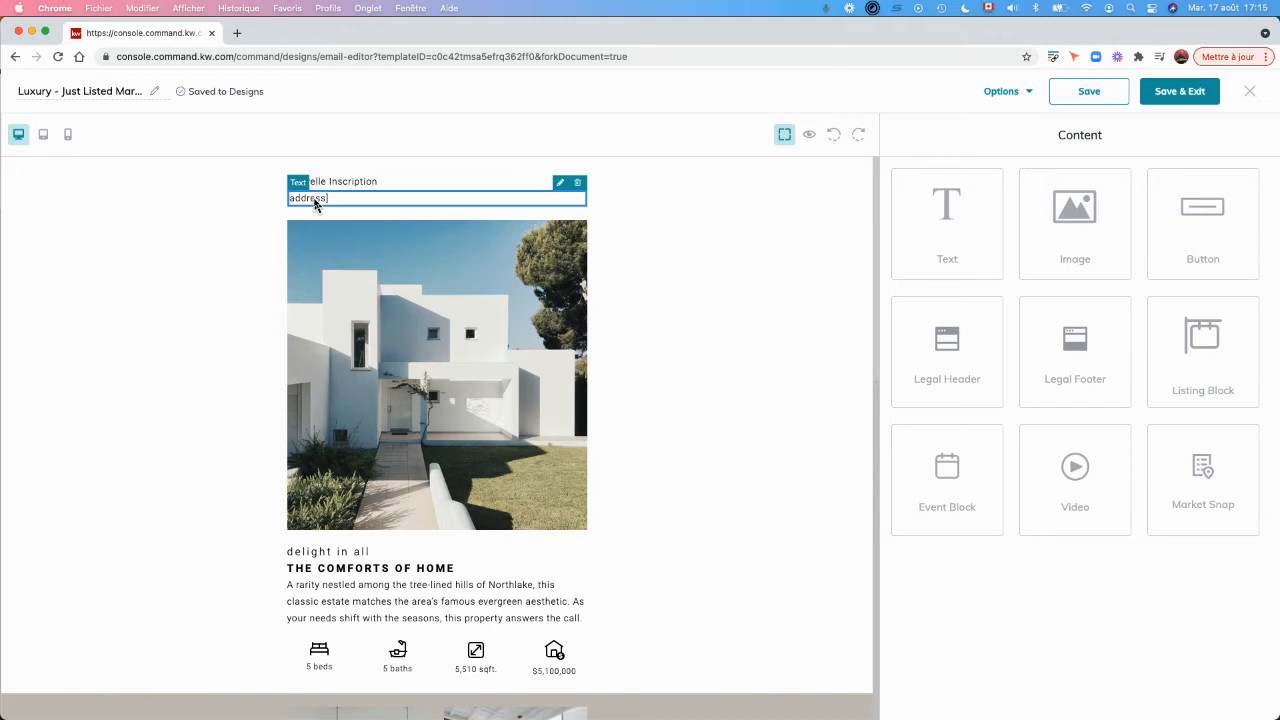
Replace the "[address]" placeholder under the heading with the property's street address, city and province.
left_click(561, 184)
left_click_drag(943, 232, 855, 227)
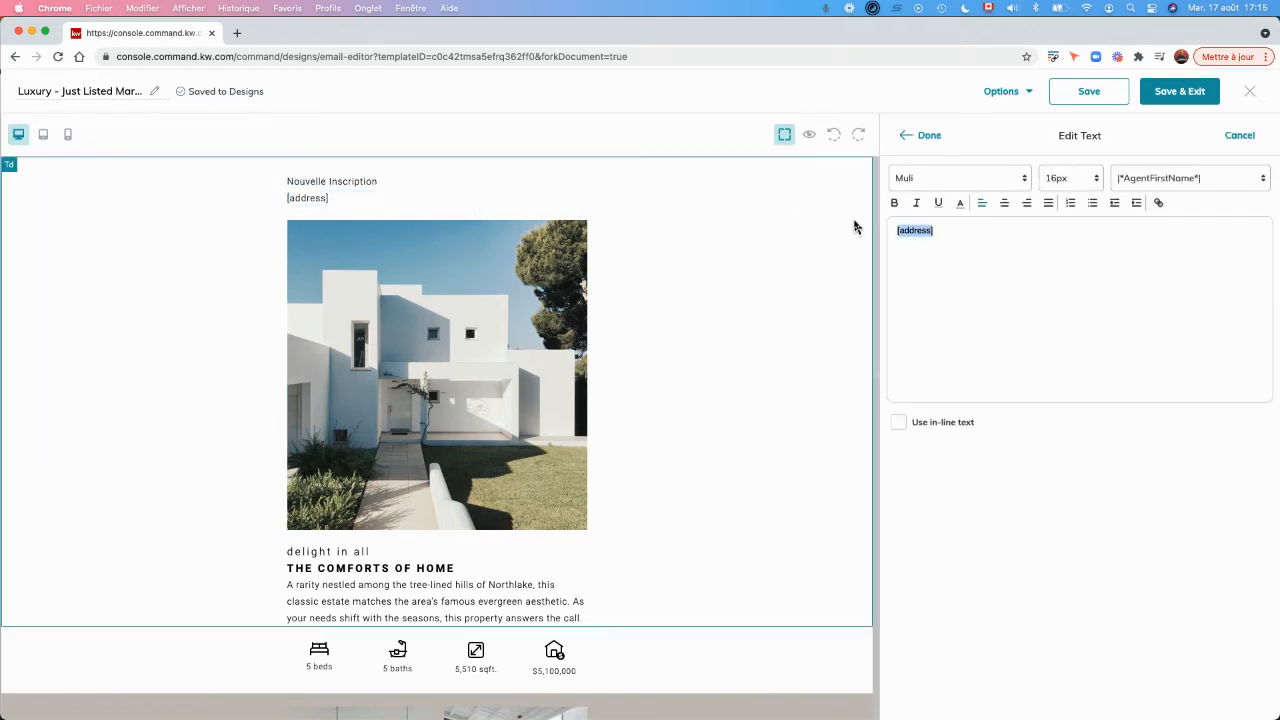
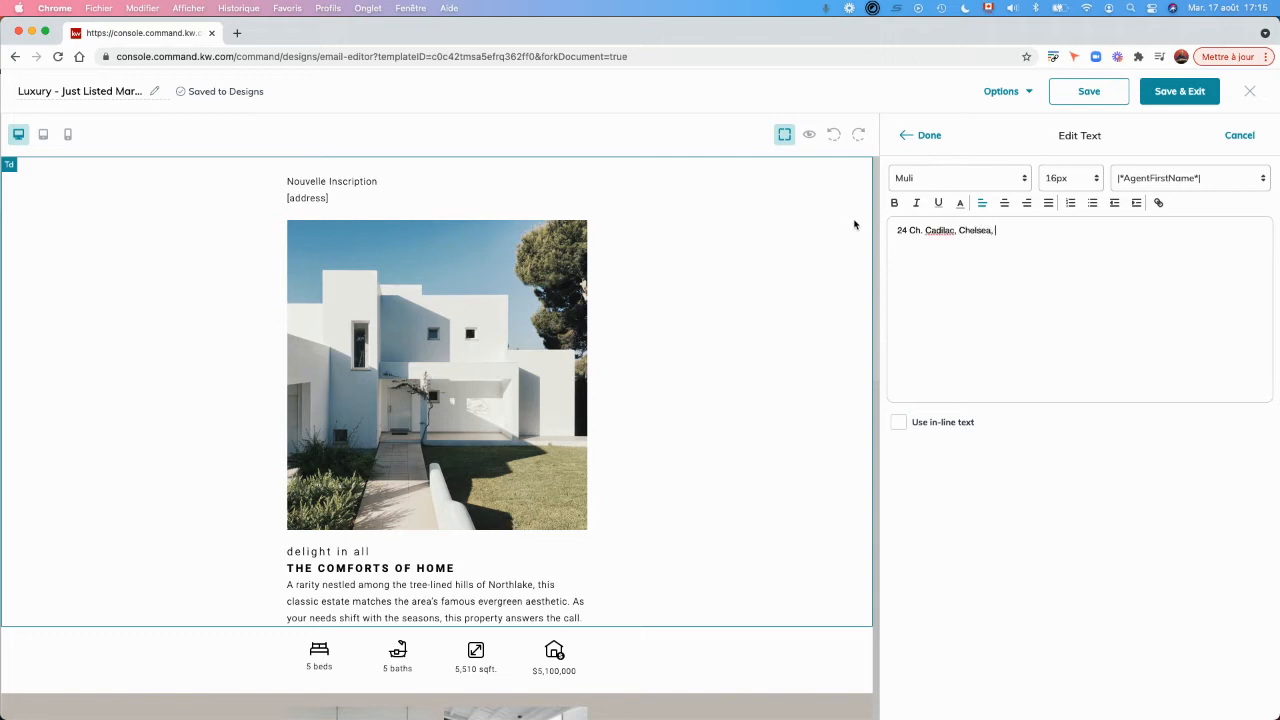
left_click(927, 137)
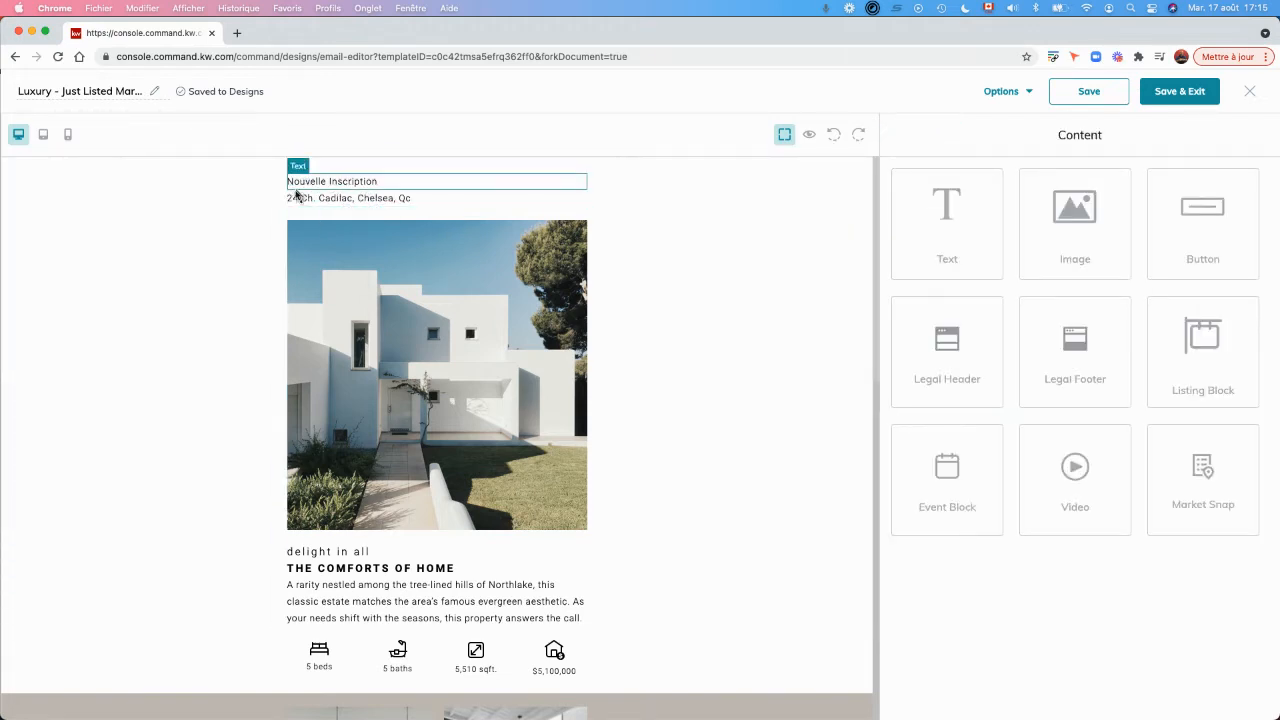
Open the main house photo under the address for replacement and search the listing images by the property's street address.
left_click(391, 371)
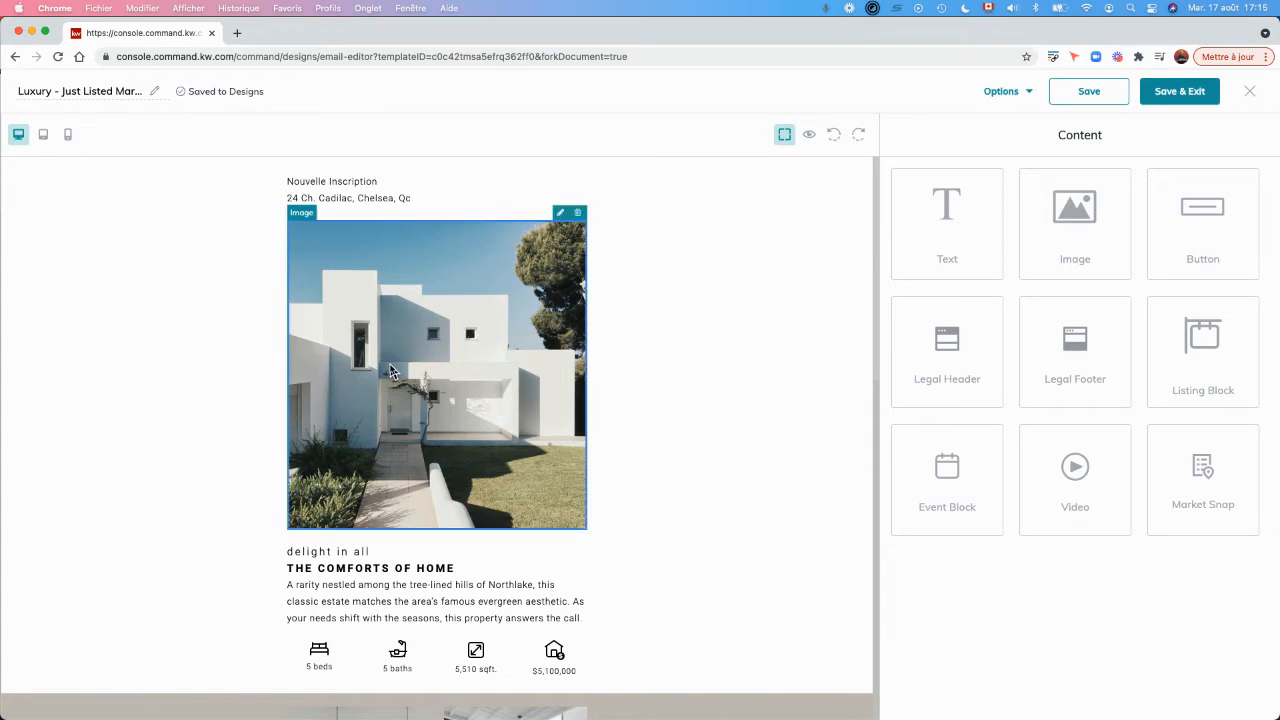
left_click(561, 215)
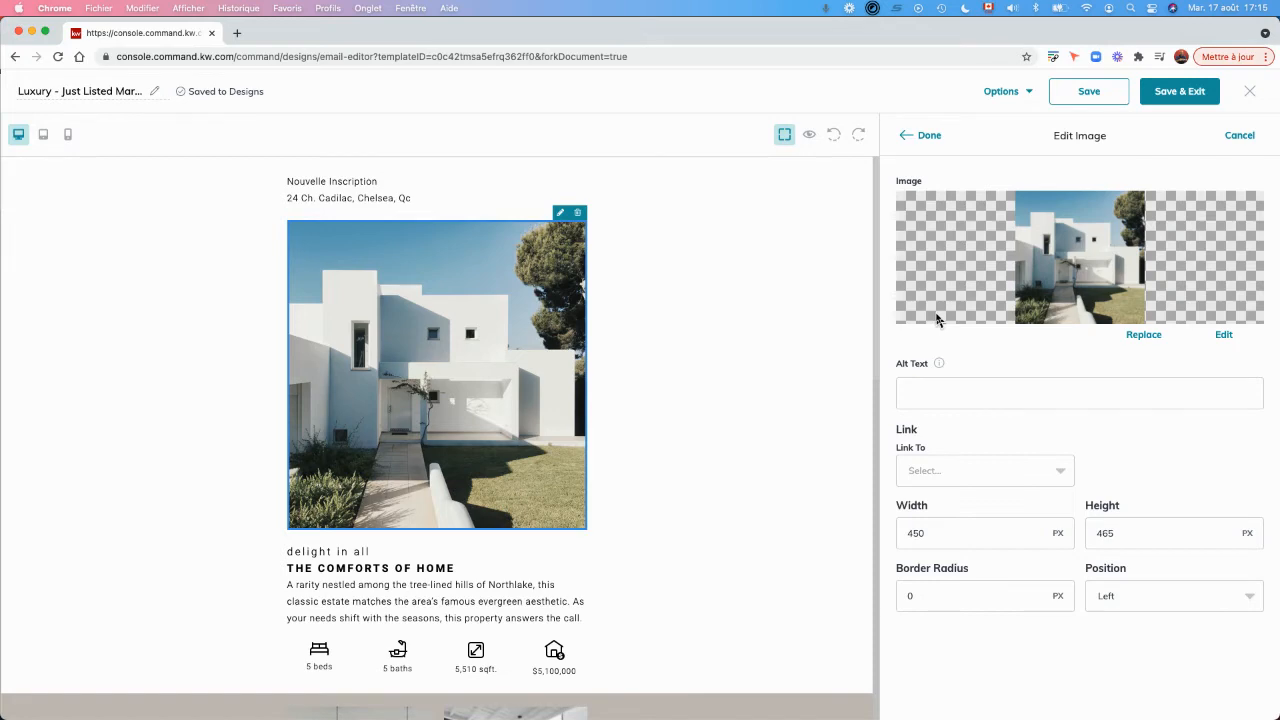
left_click(1143, 336)
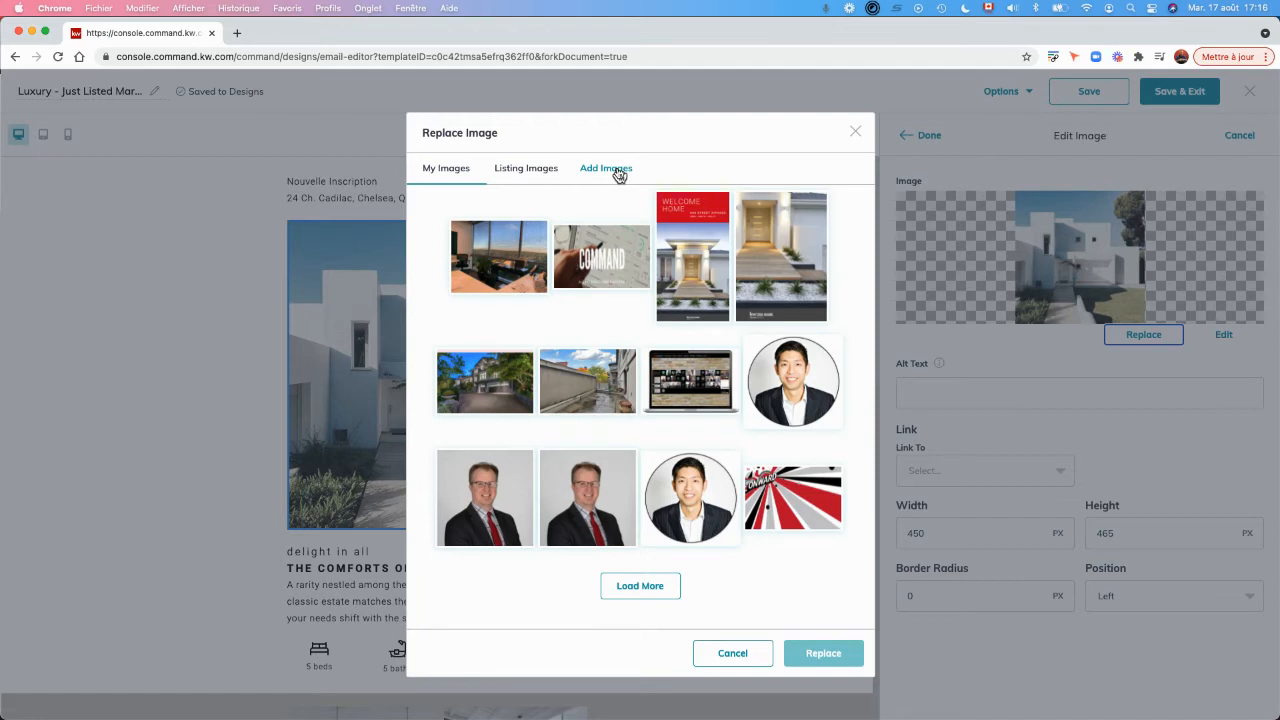
left_click(518, 170)
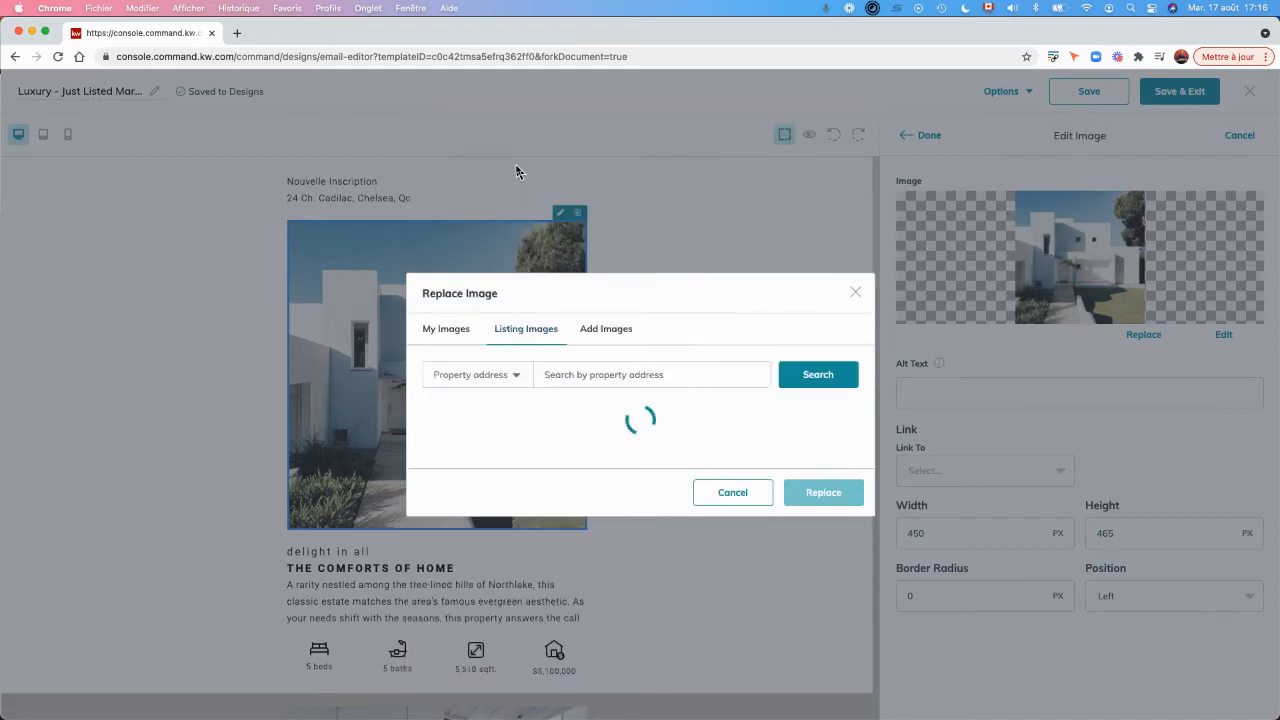
left_click(577, 375)
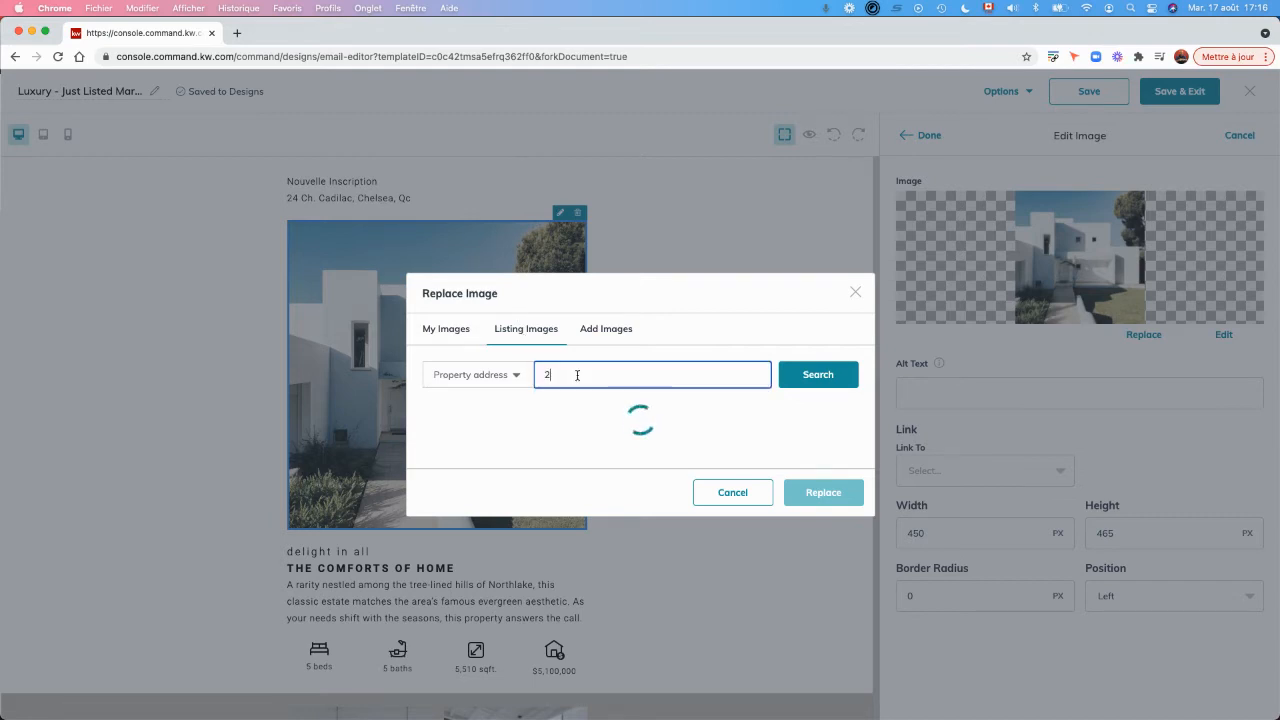
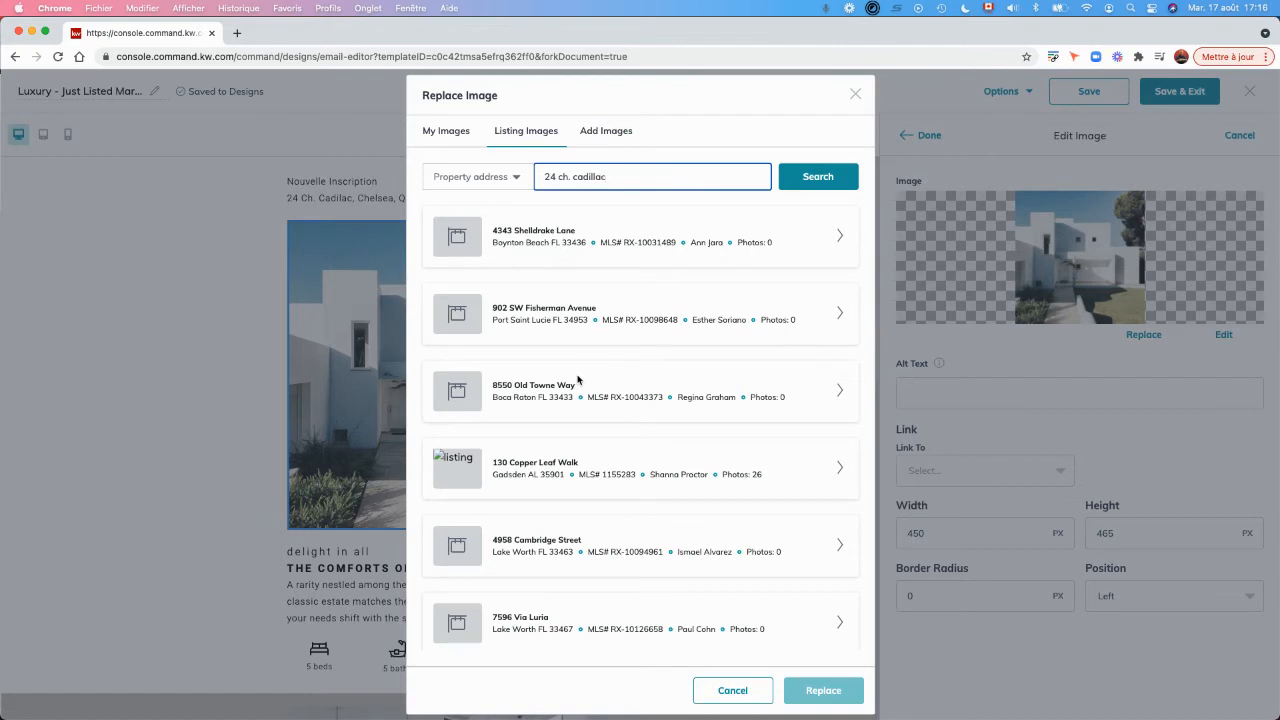
left_click(818, 185)
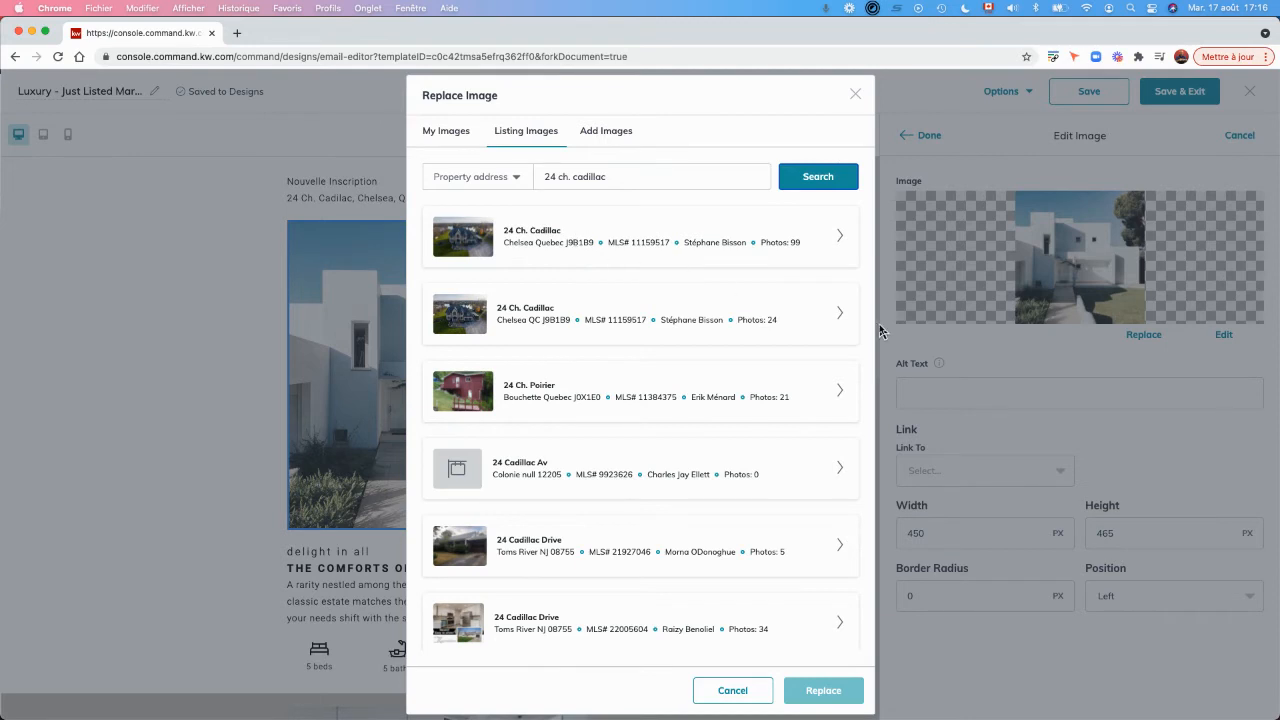
Replace the main photo with the aerial view of the house and pool from the first matching listing.
left_click(844, 237)
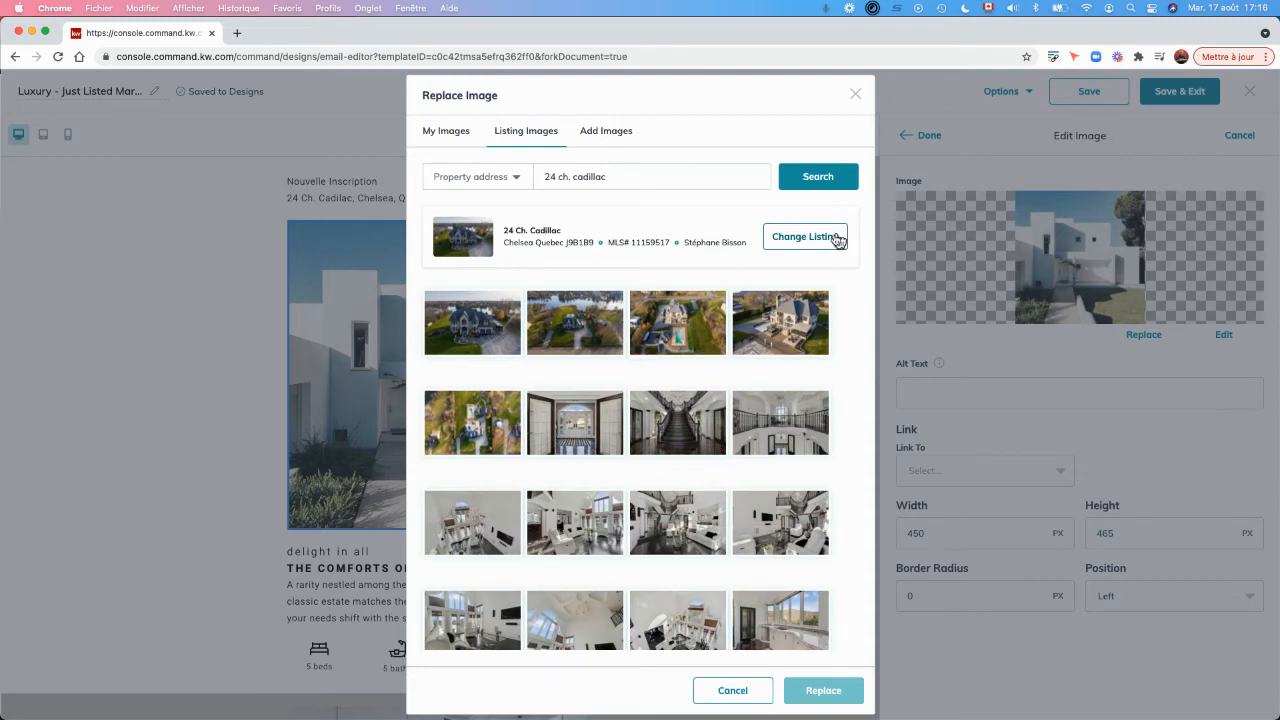
left_click(672, 340)
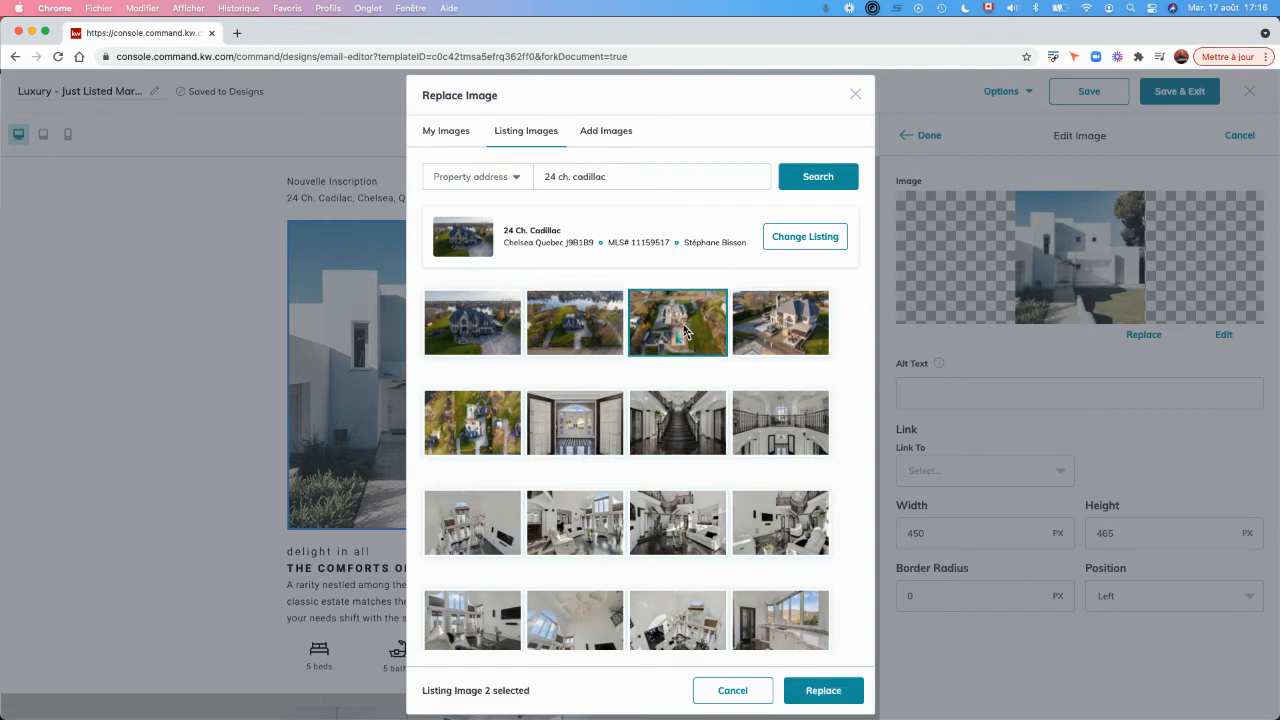
left_click(826, 692)
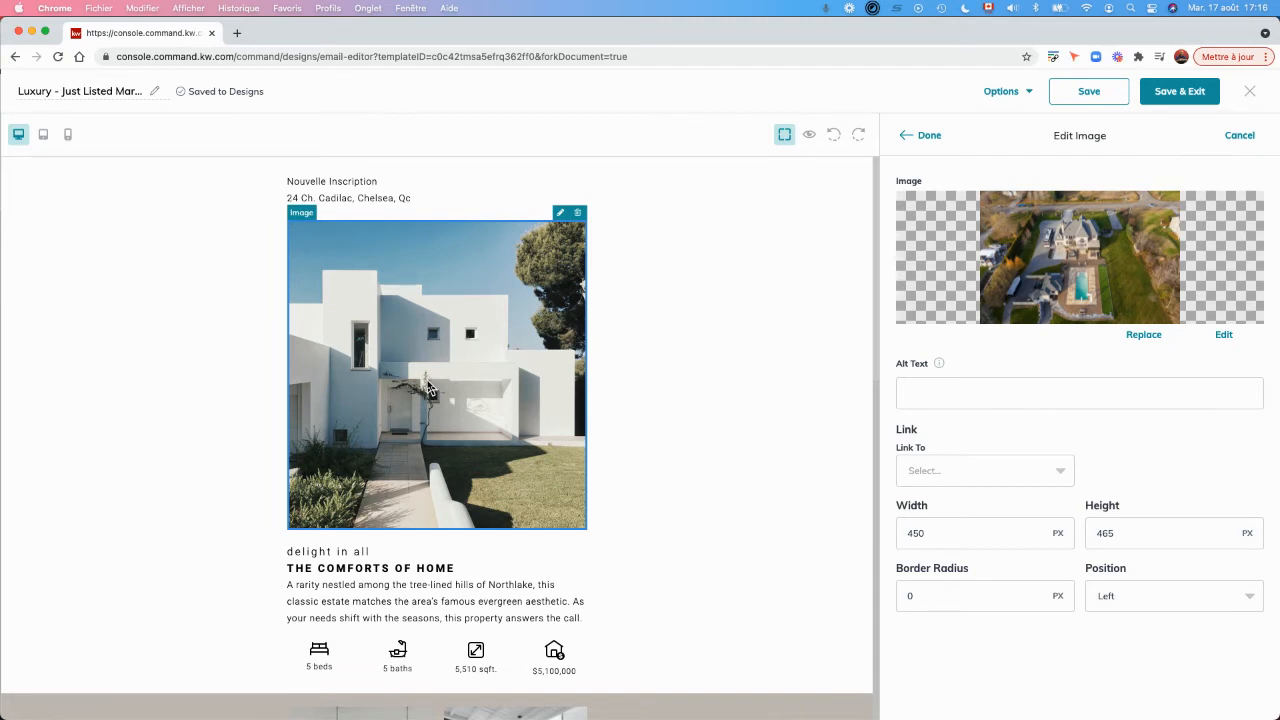
left_click(918, 477)
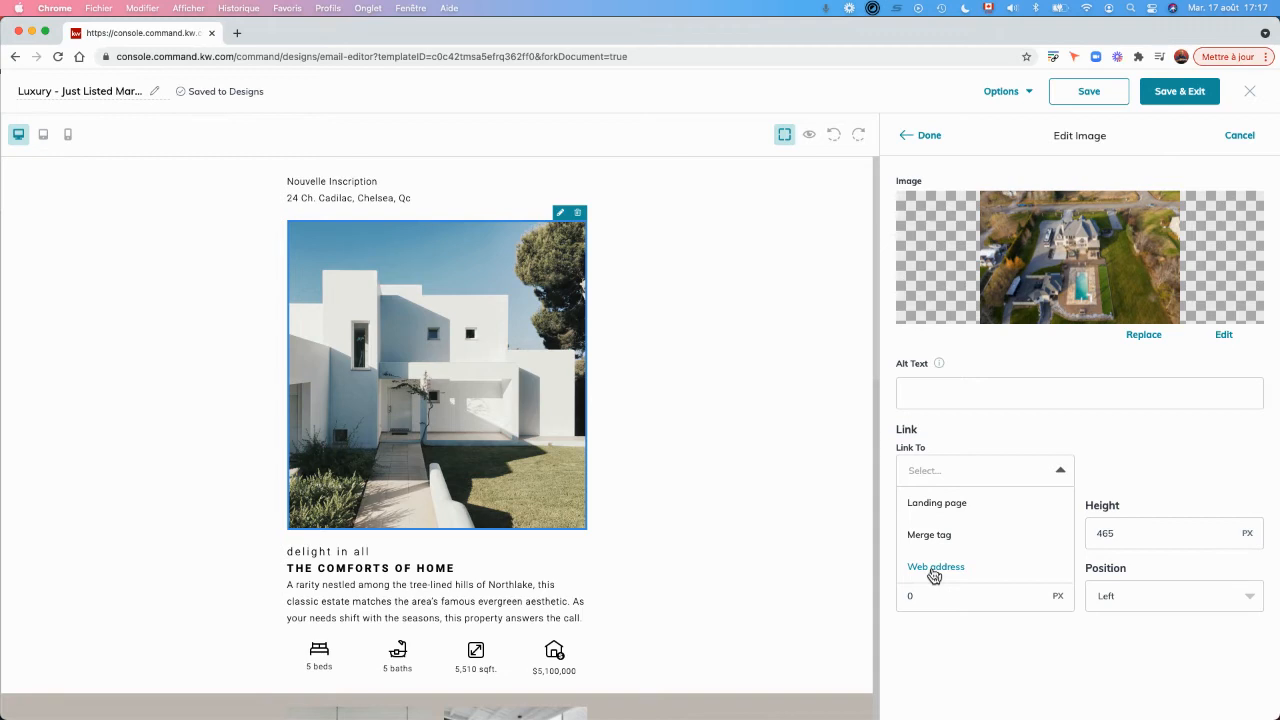
left_click(940, 433)
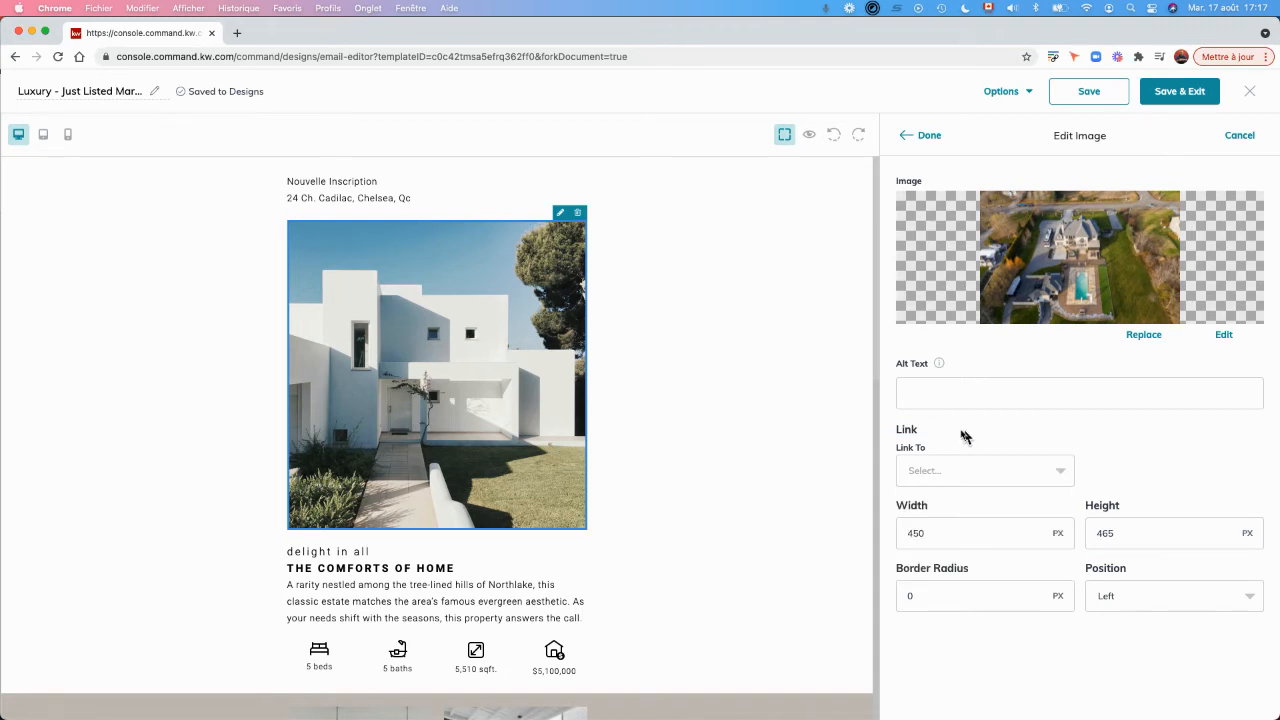
left_click(921, 140)
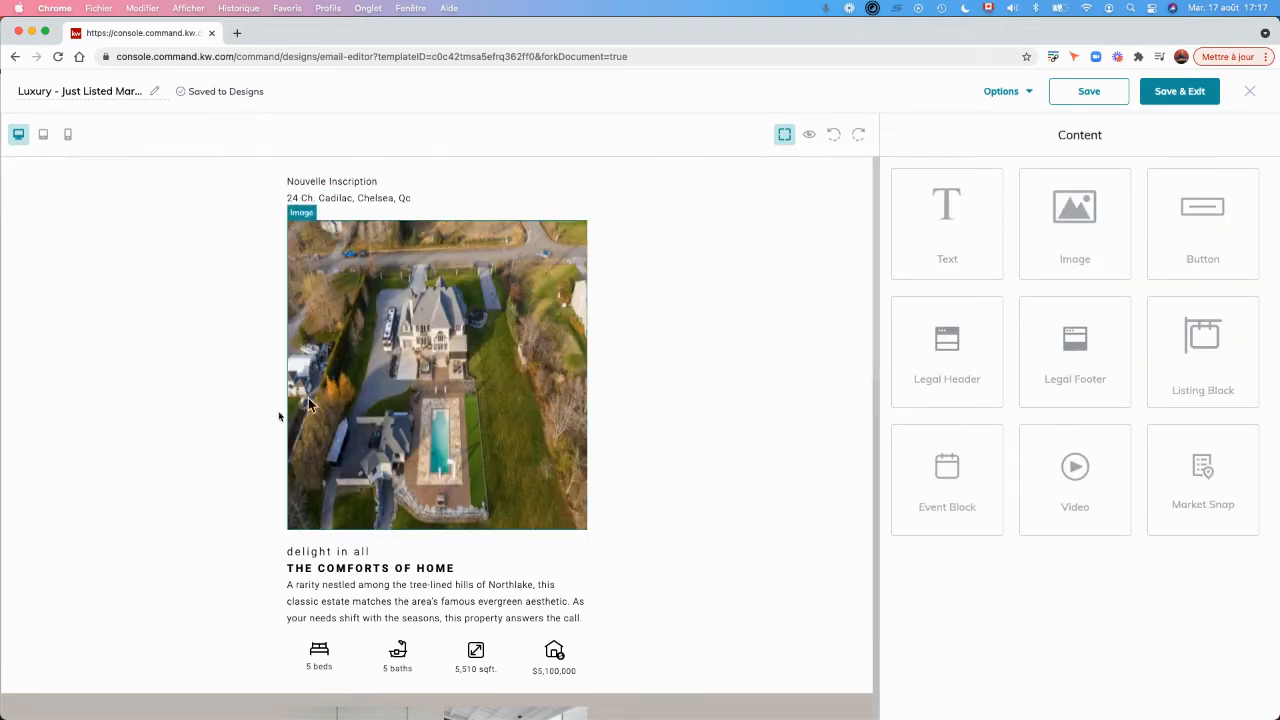
Check the email with its new main photo in preview mode and return to the editor.
scroll(233, 435, "down", 3)
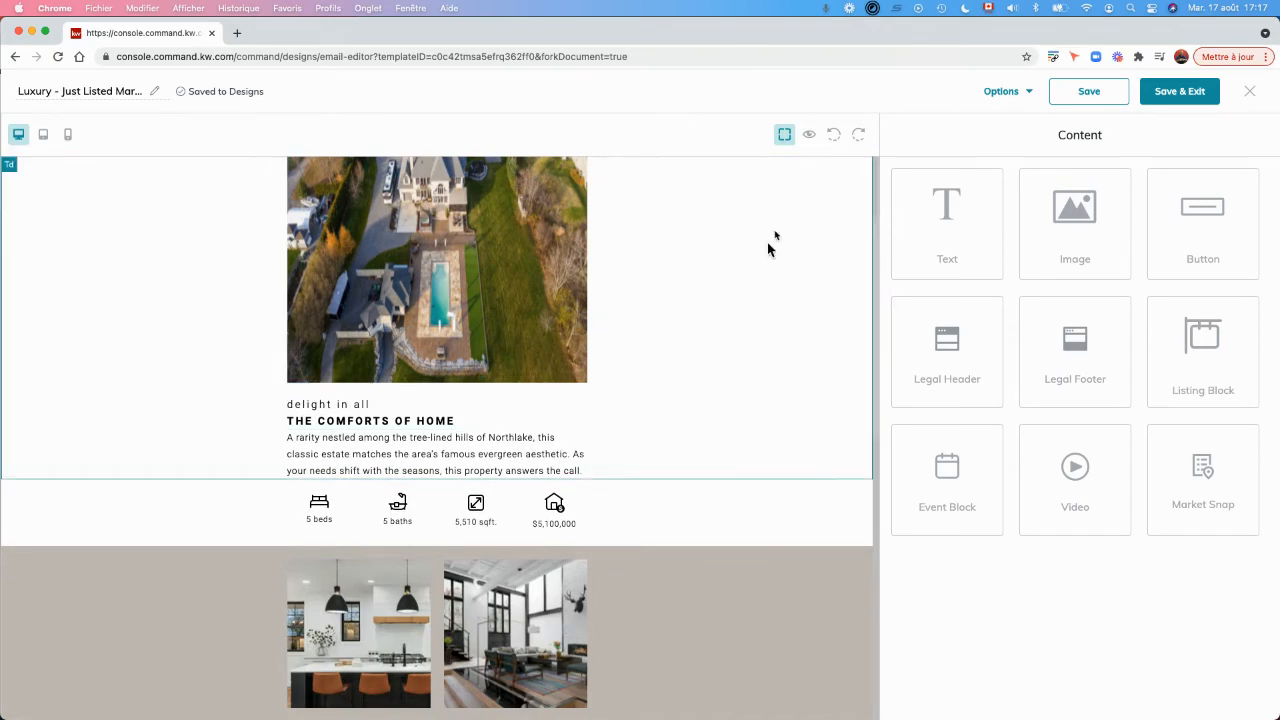
left_click(812, 136)
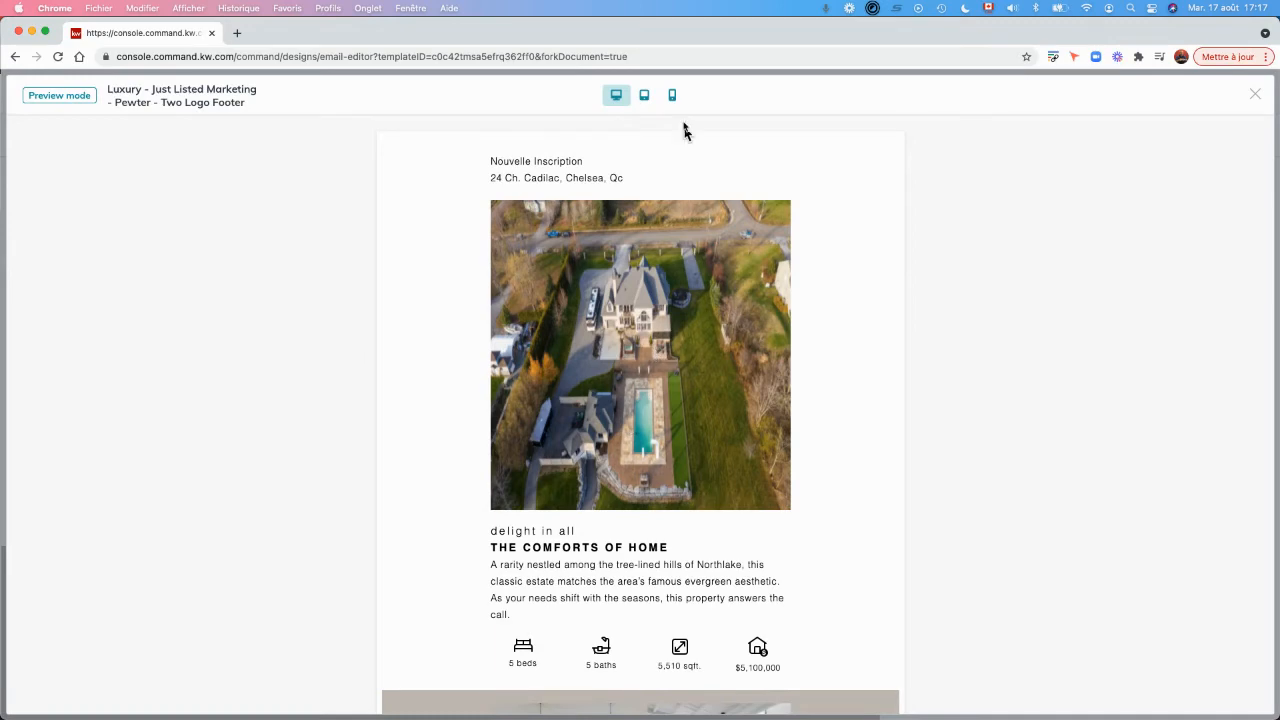
left_click(1254, 95)
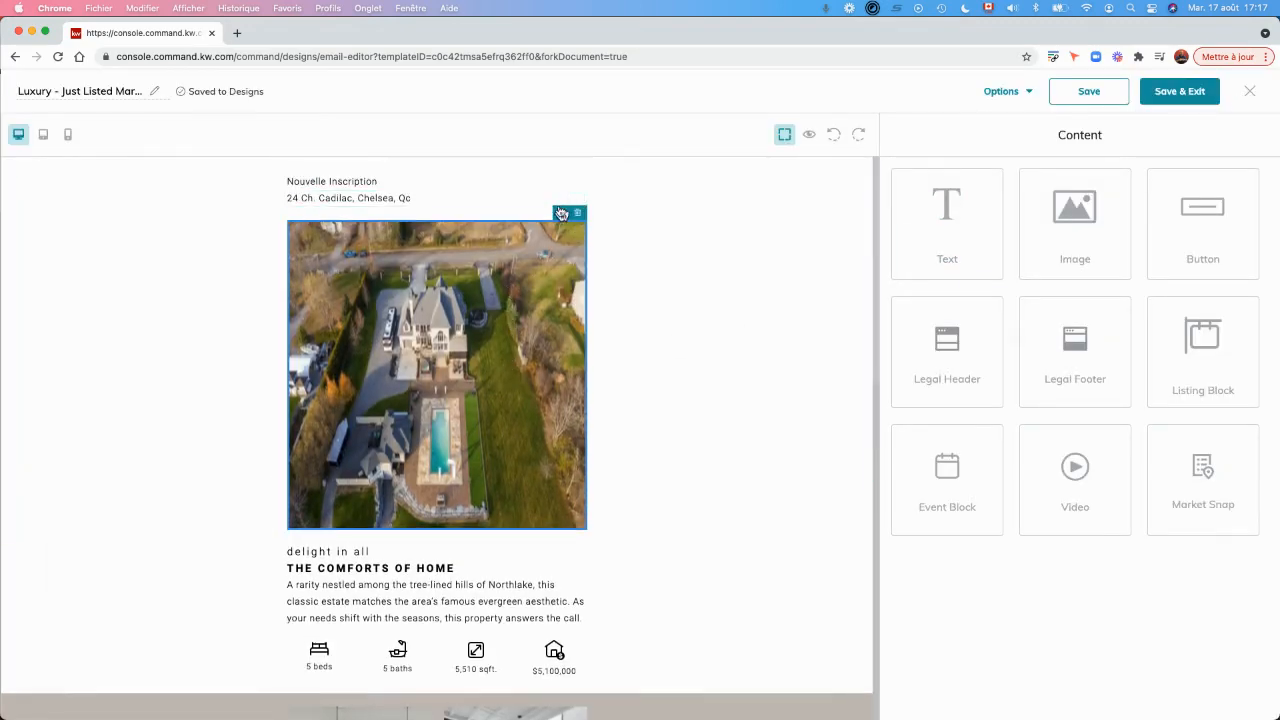
Reopen the main photo for replacement and search the listing images by the property's street address.
left_click(559, 214)
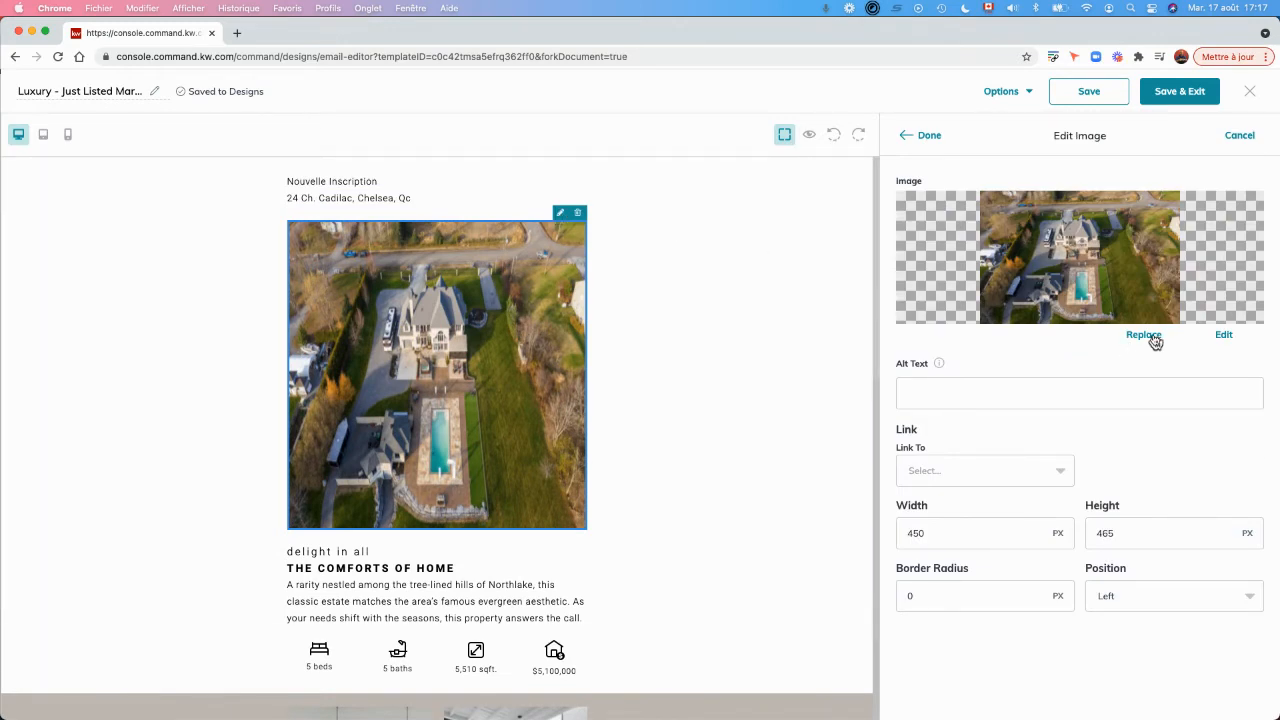
left_click(1152, 338)
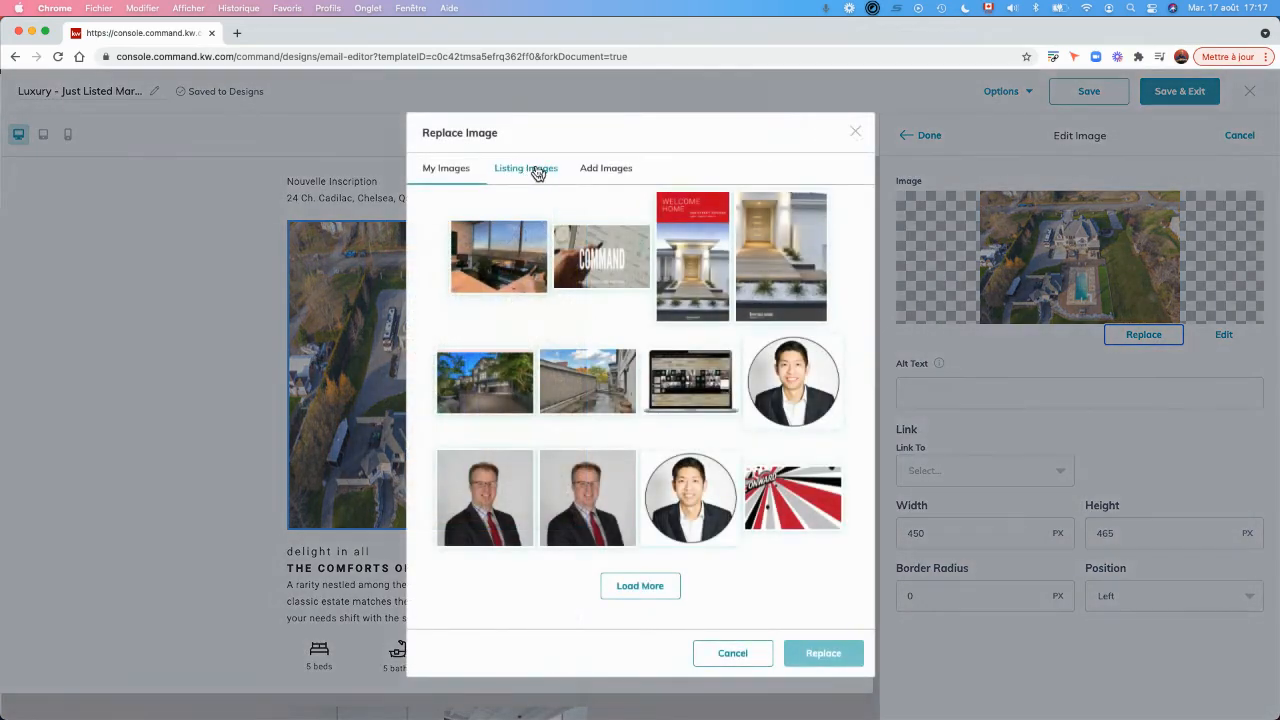
left_click(538, 172)
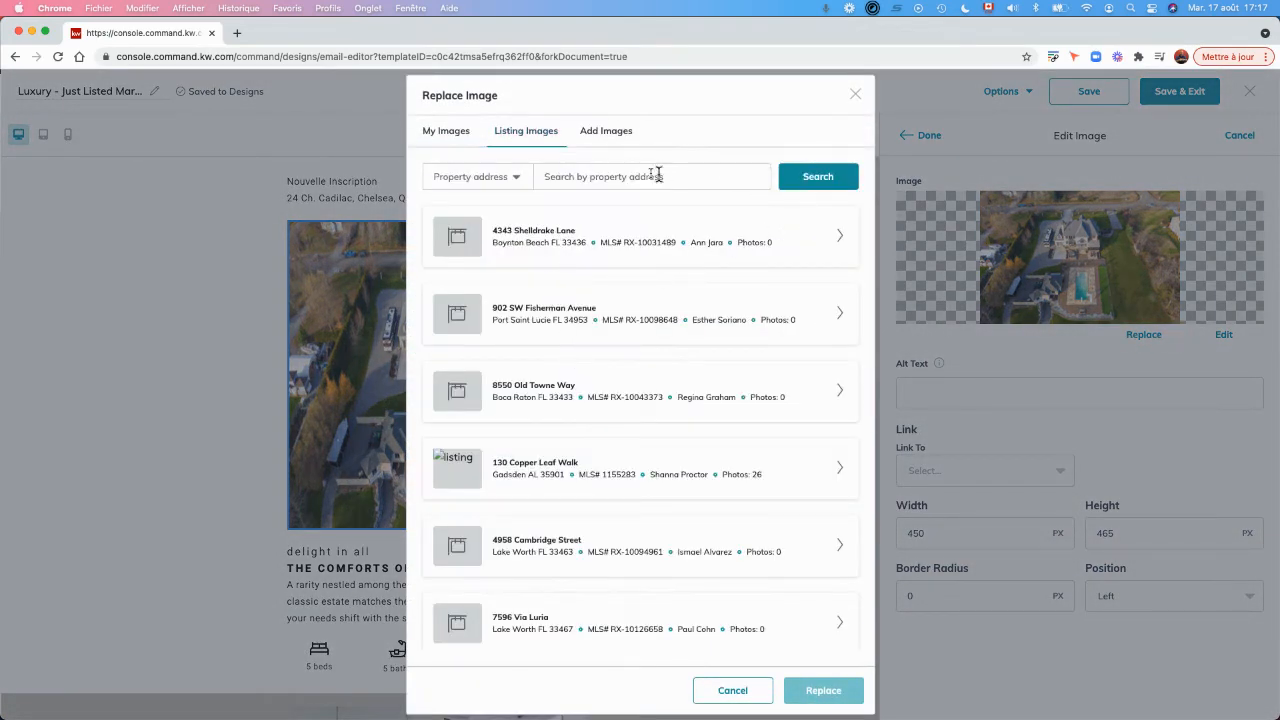
left_click(619, 172)
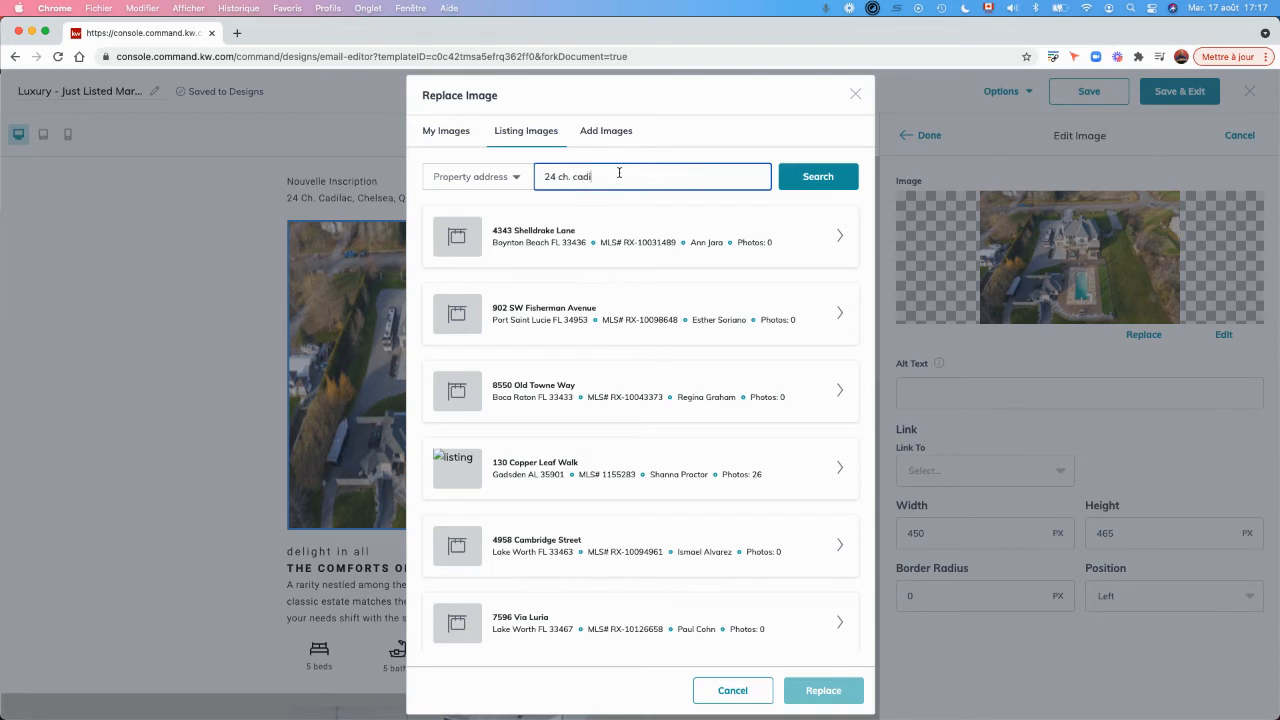
left_click(826, 177)
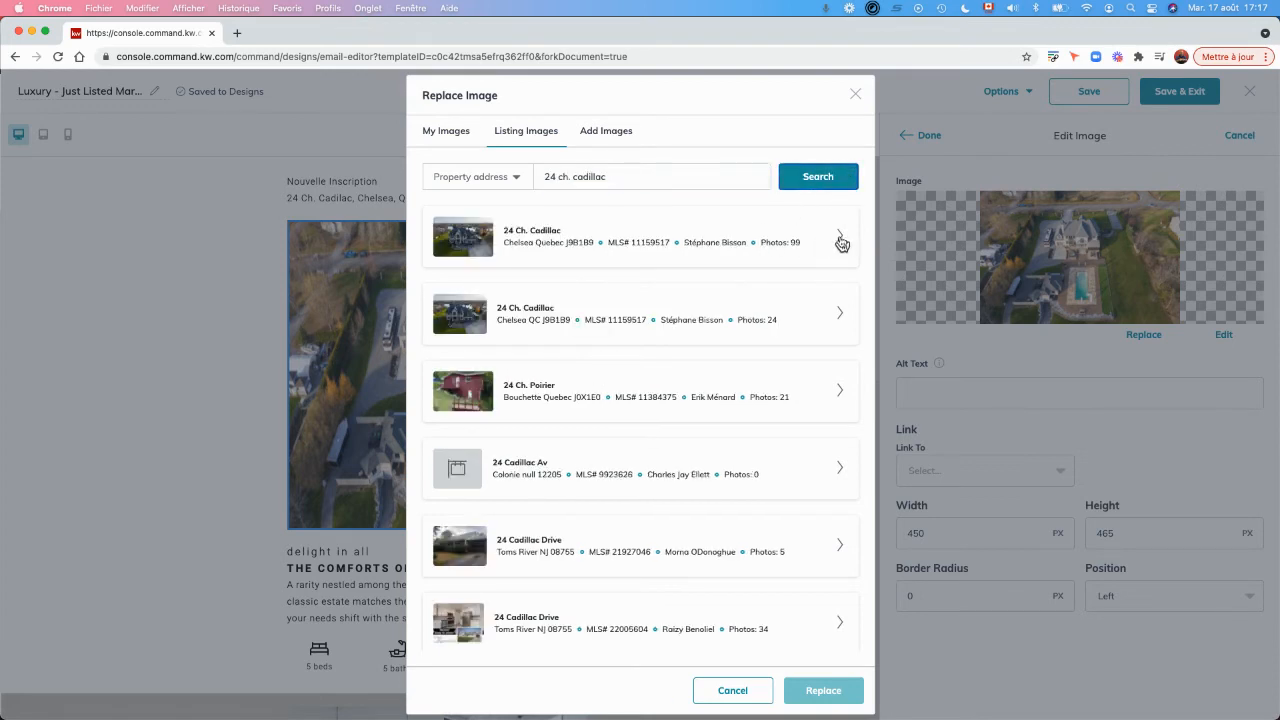
Replace the main photo with the front view of the stone house from the second matching listing and apply the change.
left_click(838, 319)
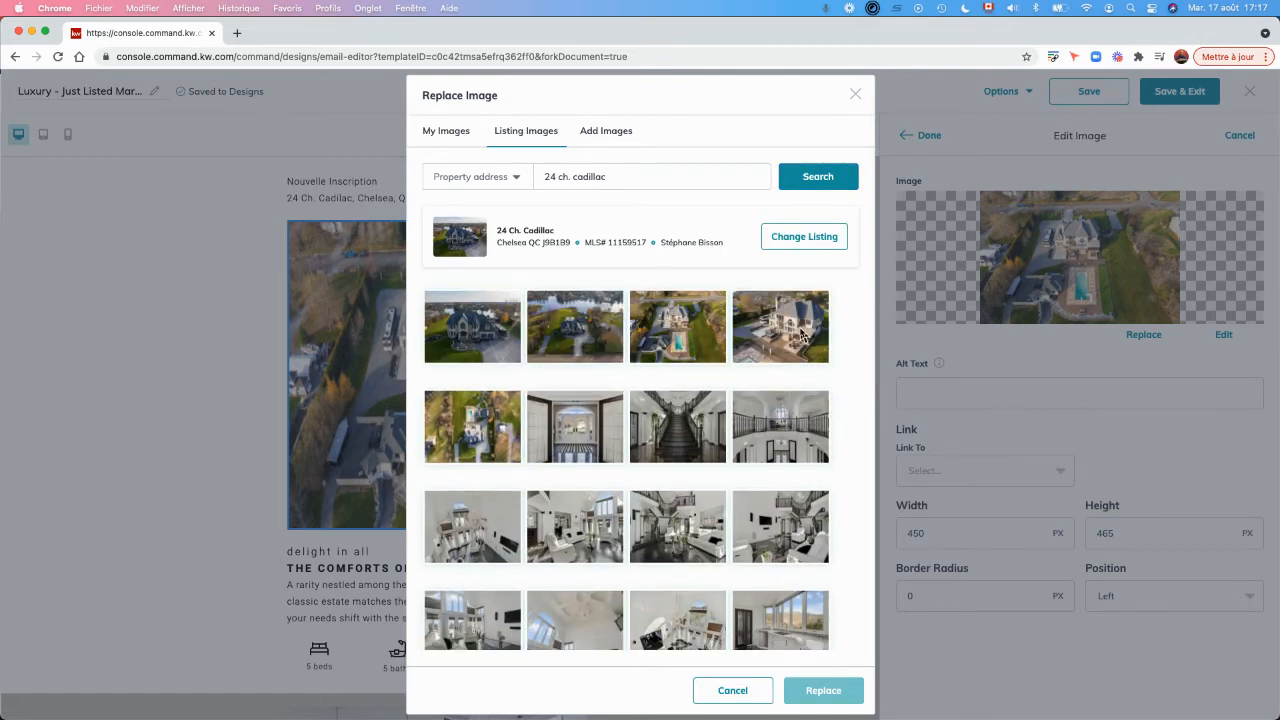
left_click(803, 336)
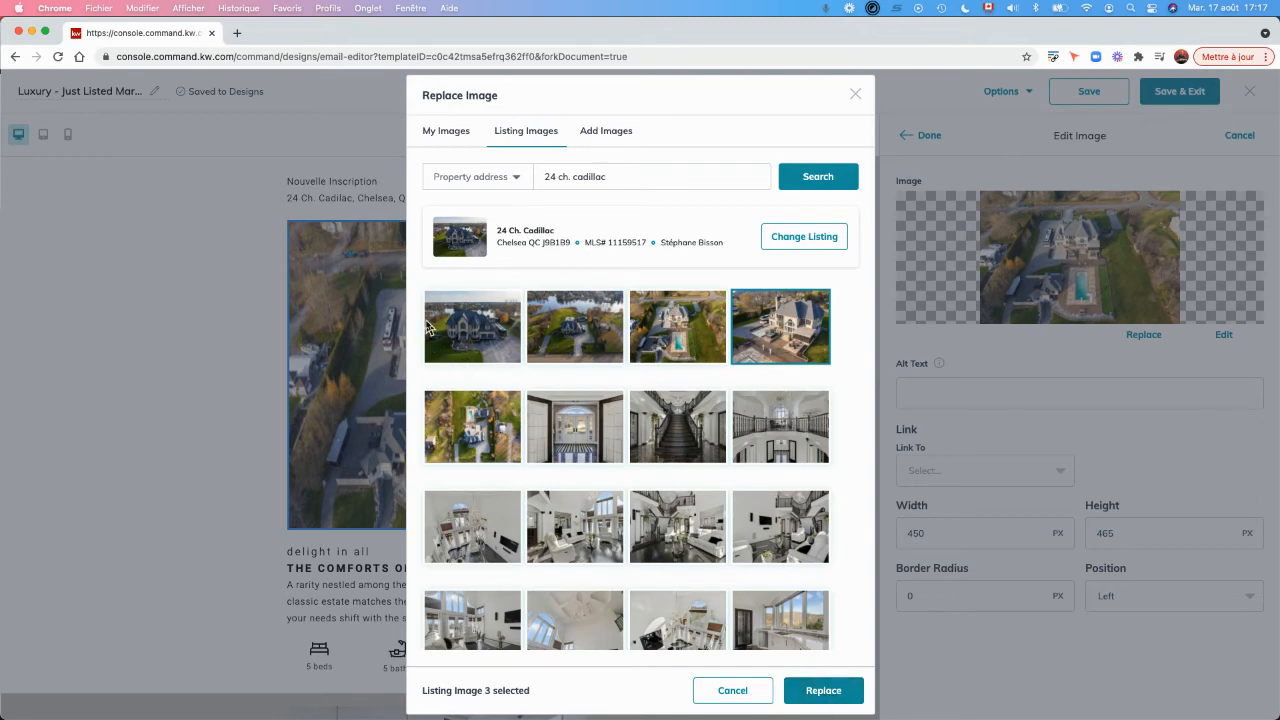
left_click(477, 328)
left_click(822, 692)
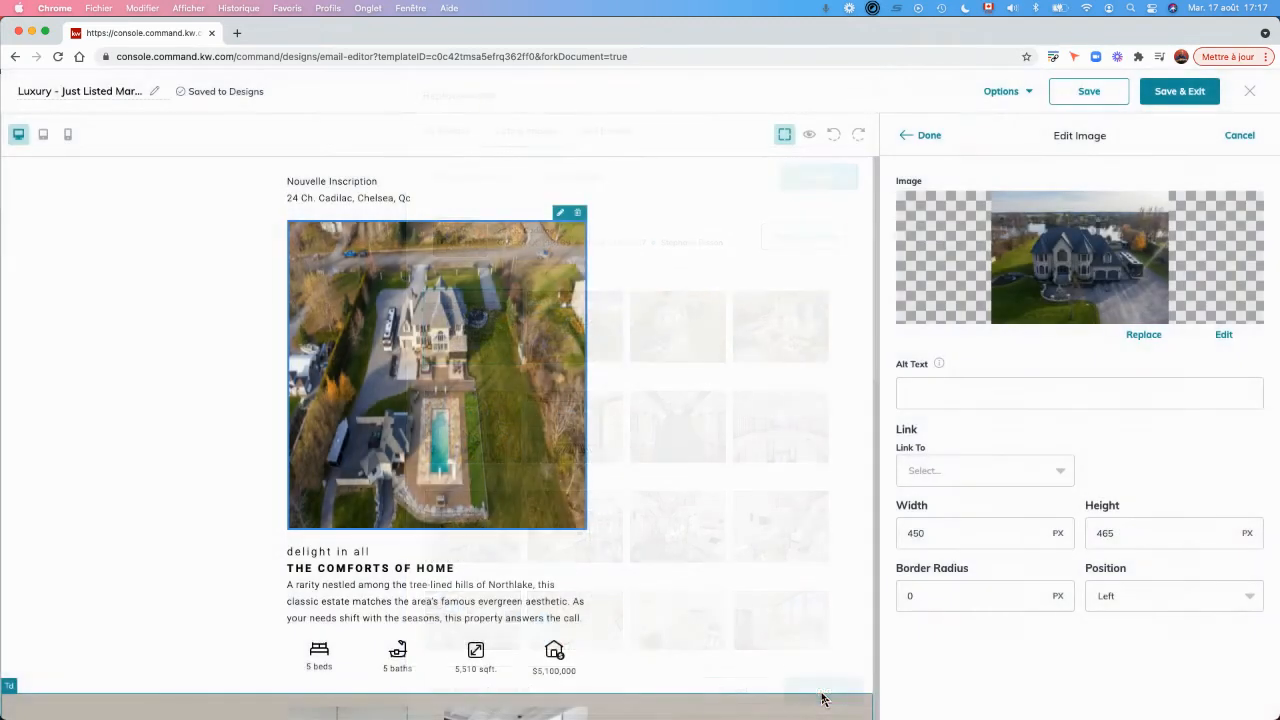
left_click(919, 137)
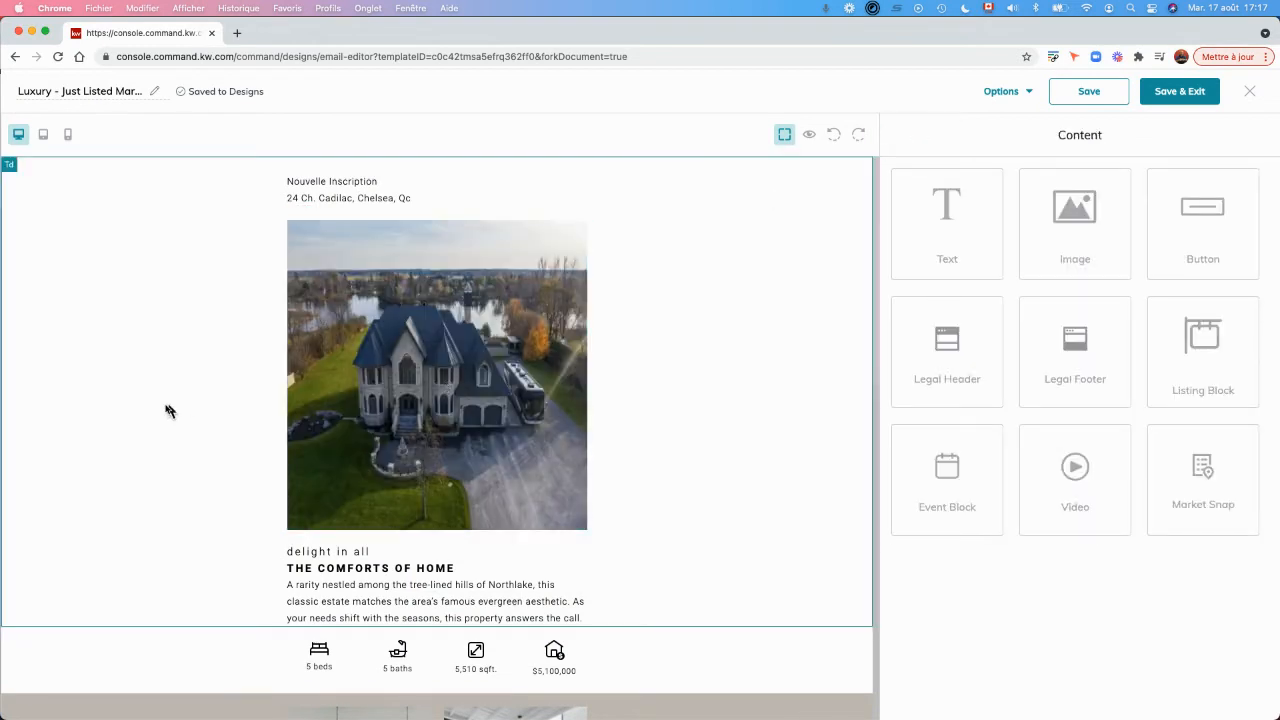
Replace the "5 beds" text under the bed icon with "6 chambres".
scroll(160, 415, "down", 4)
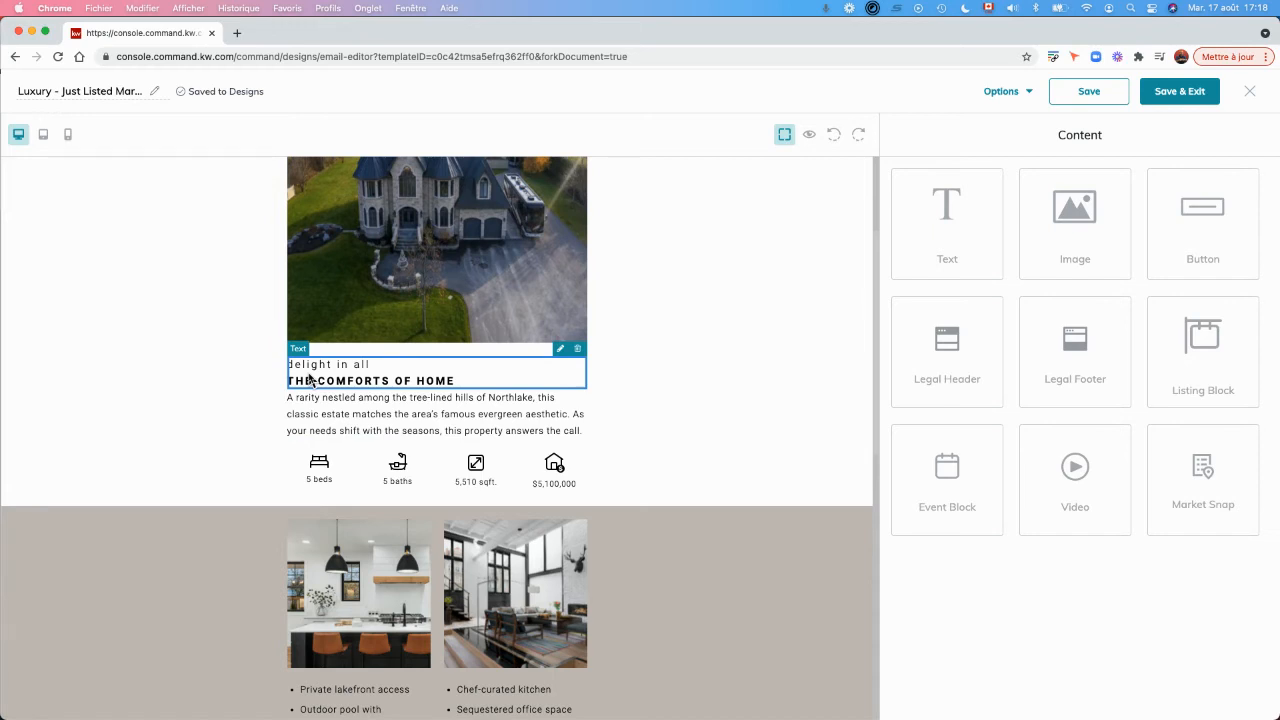
left_click(358, 414)
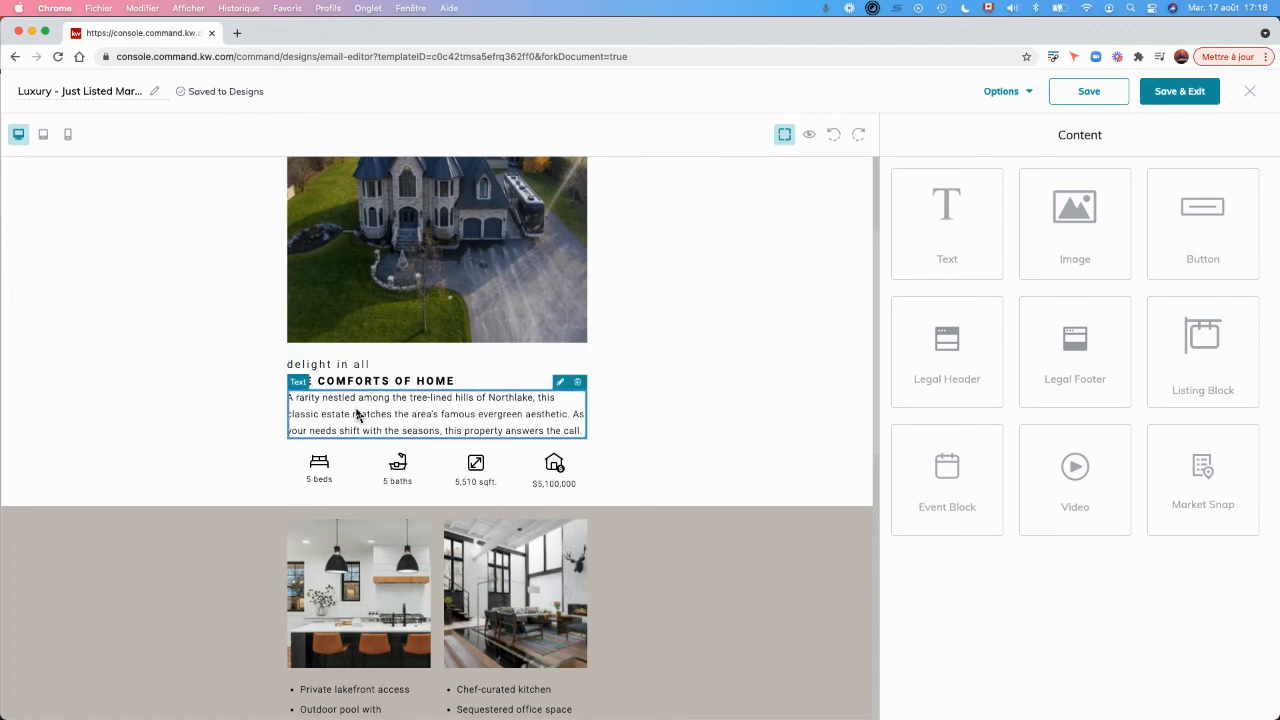
left_click(320, 482)
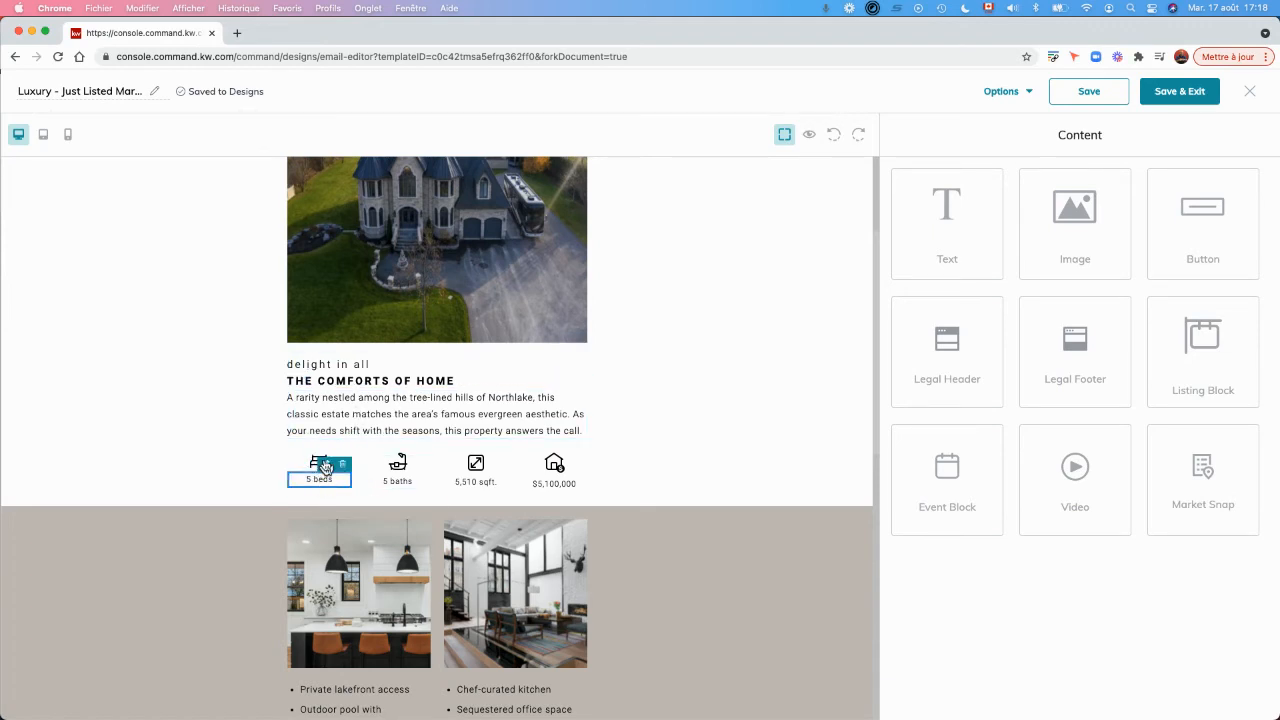
left_click(328, 462)
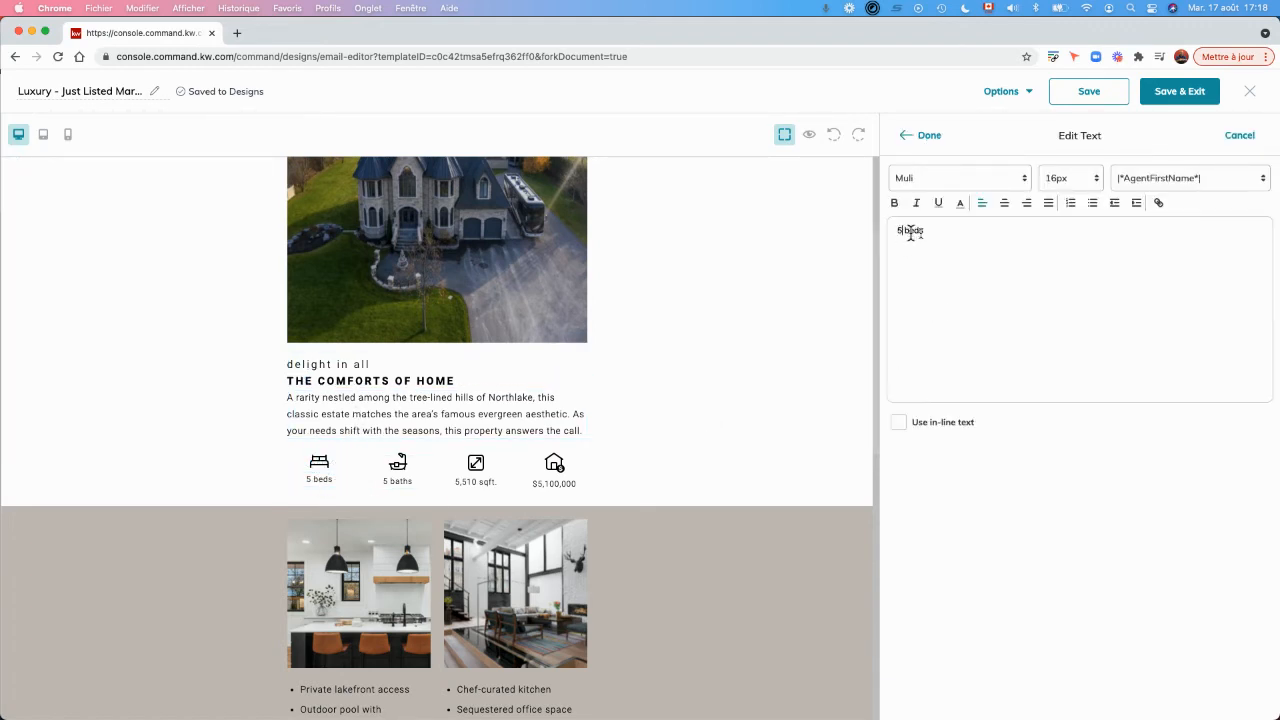
left_click_drag(921, 231, 893, 231)
type("6 chambres")
left_click(922, 135)
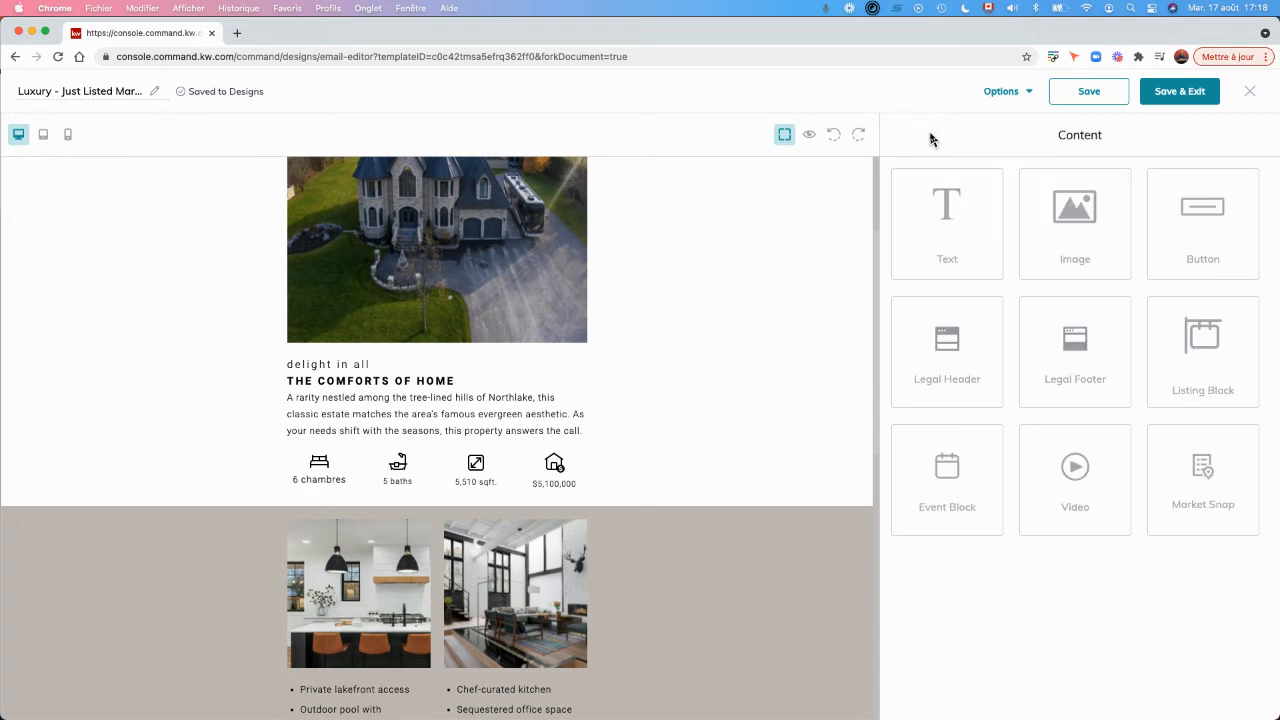
Replace the "5 baths" text under the bath icon with "6 SDB".
left_click(400, 481)
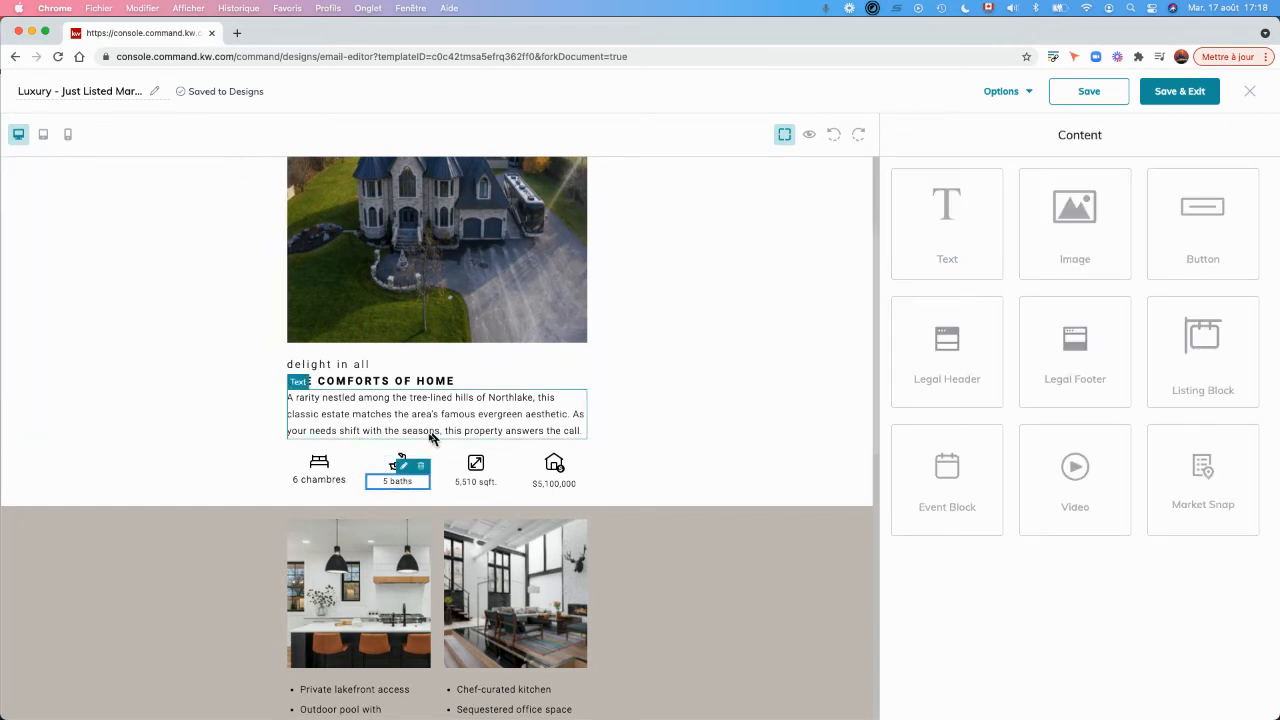
left_click_drag(925, 232, 869, 240)
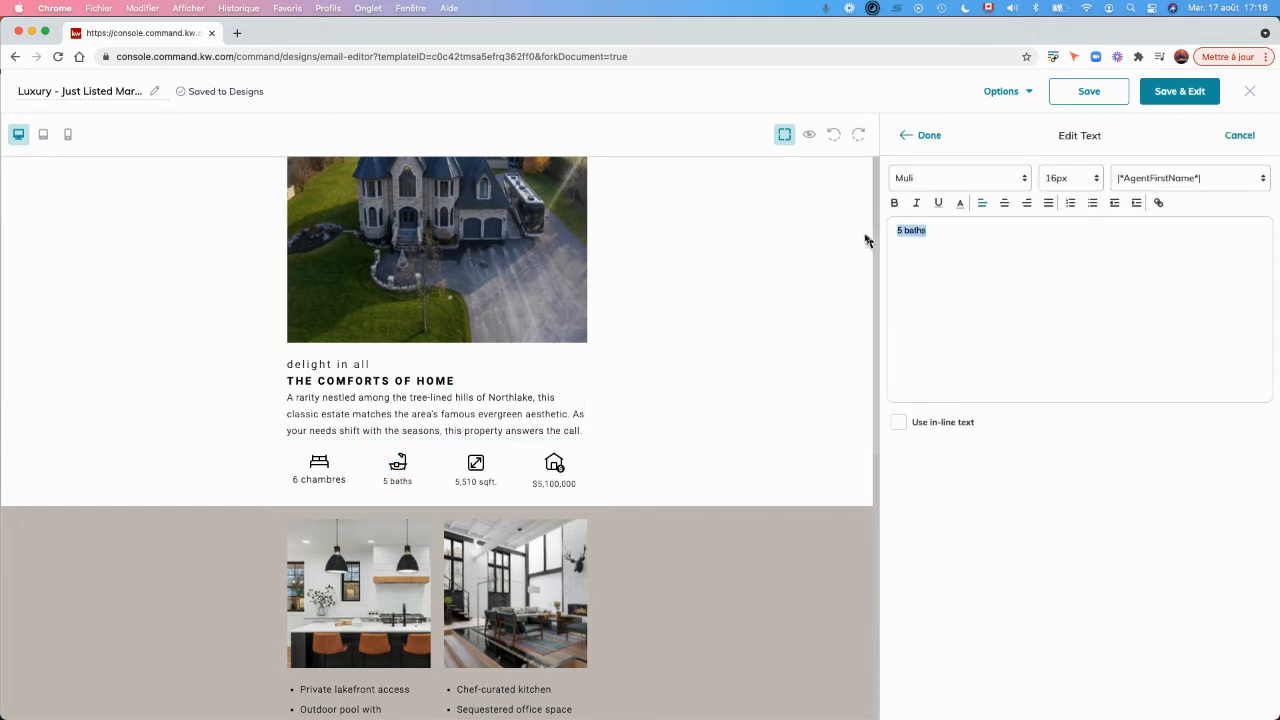
type("6 SDB")
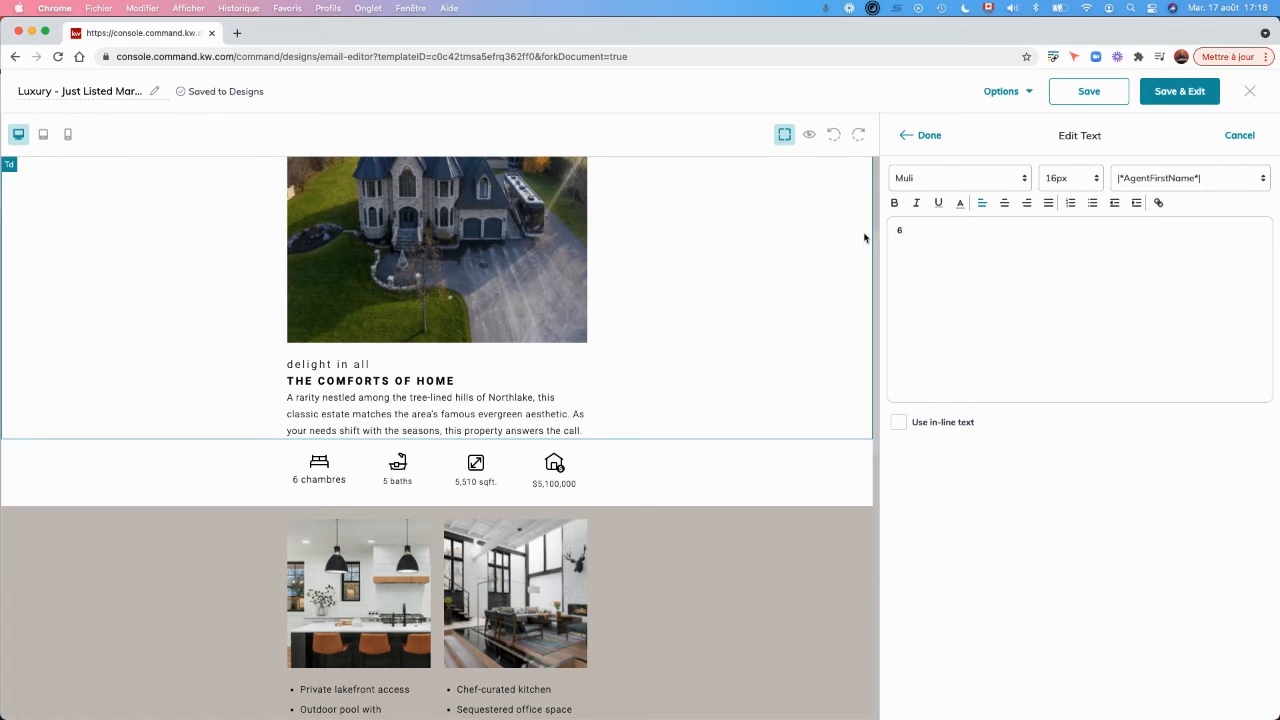
left_click(928, 135)
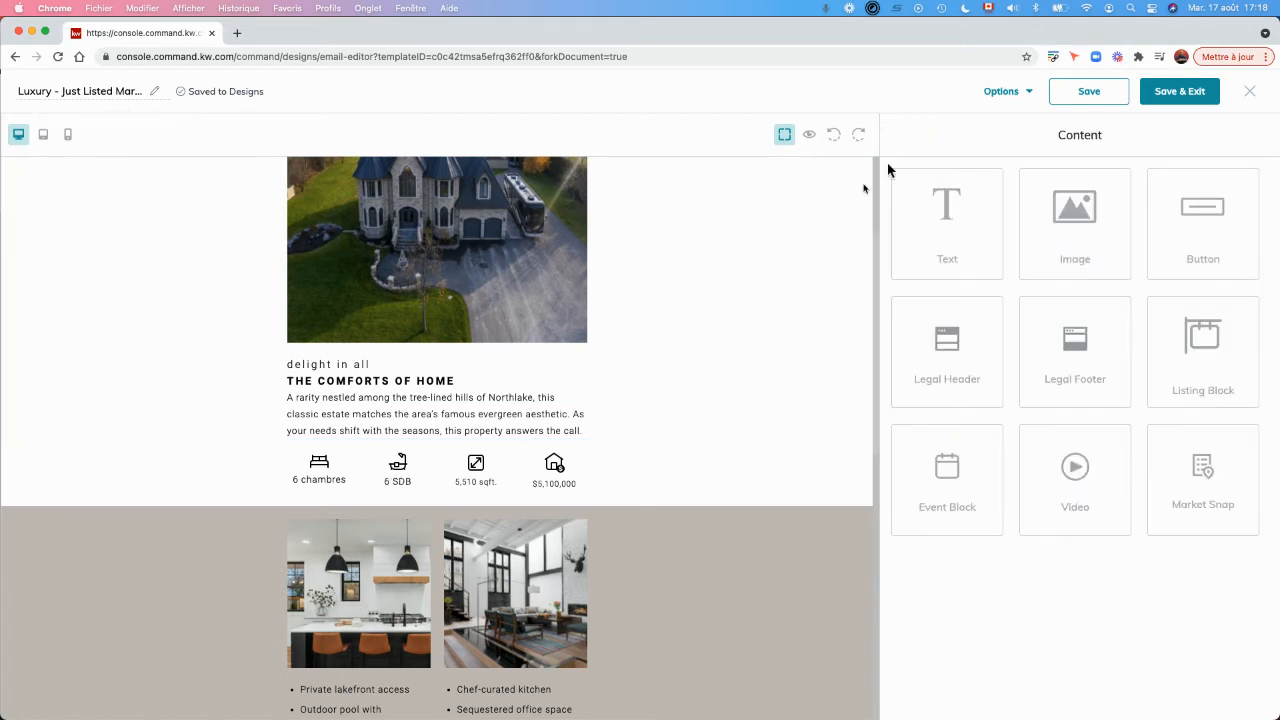
Open the square footage text under the size icon for editing and apply it.
left_click(476, 478)
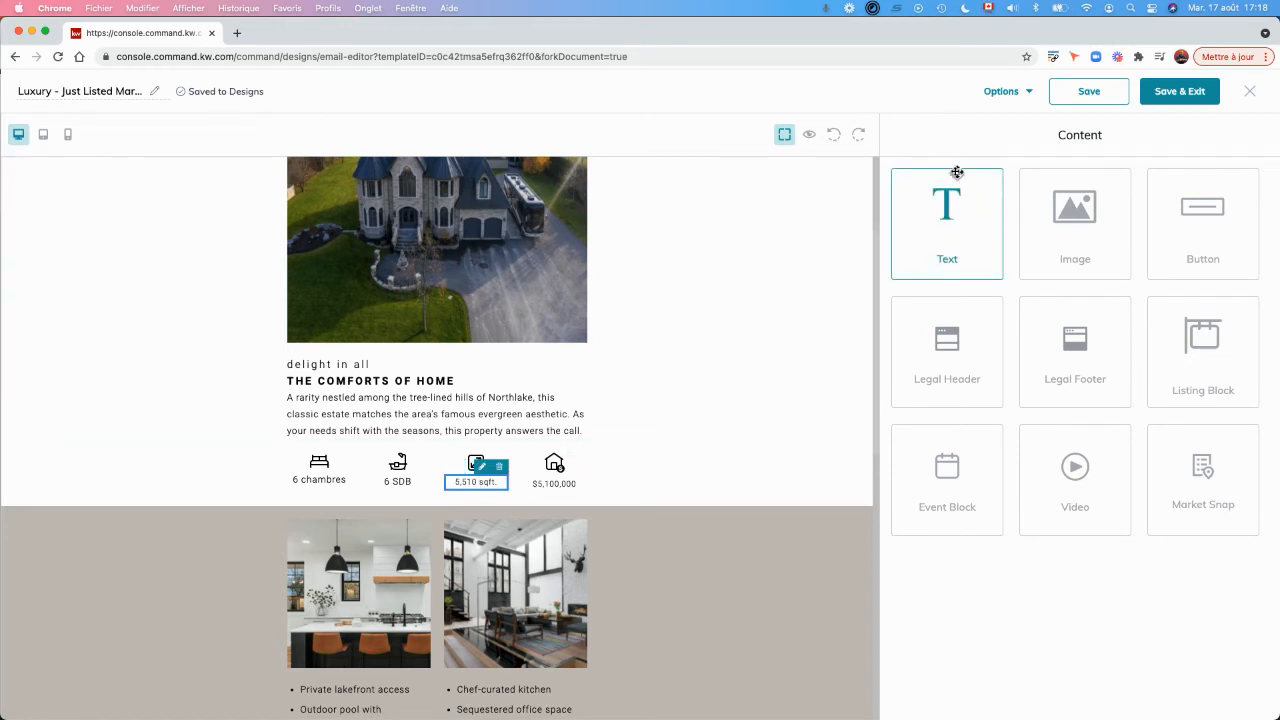
left_click(482, 467)
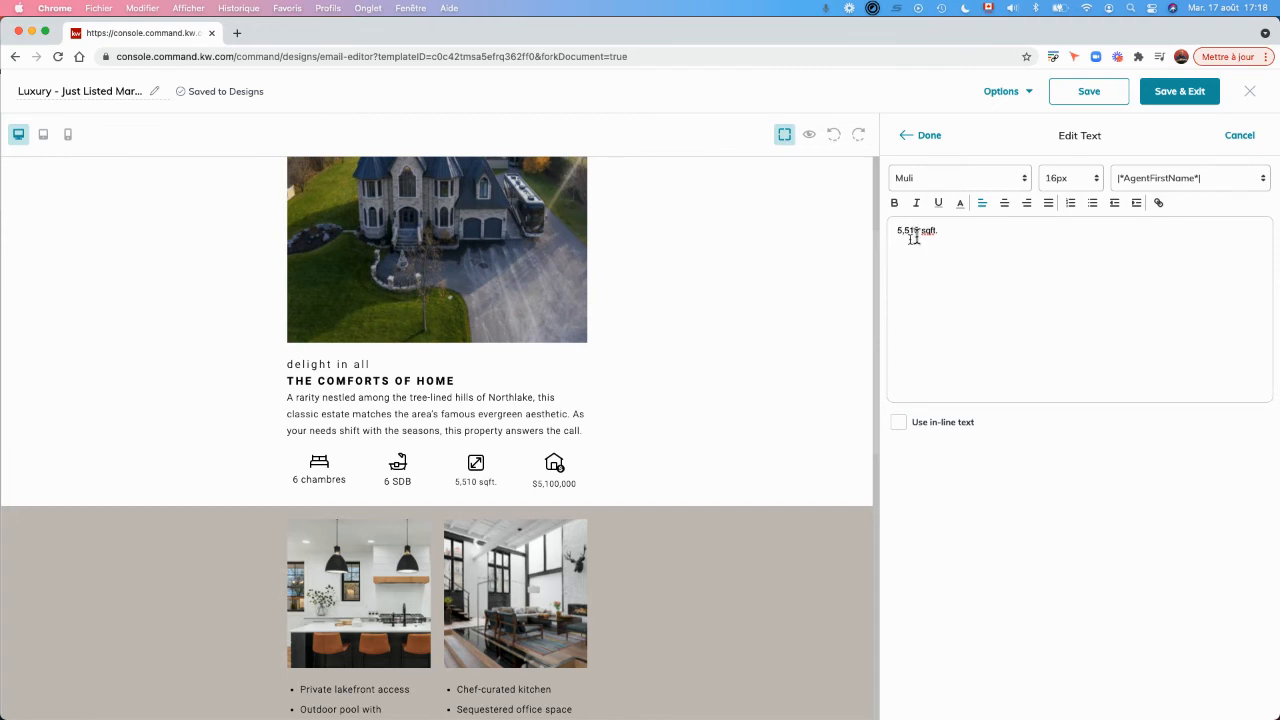
left_click(929, 137)
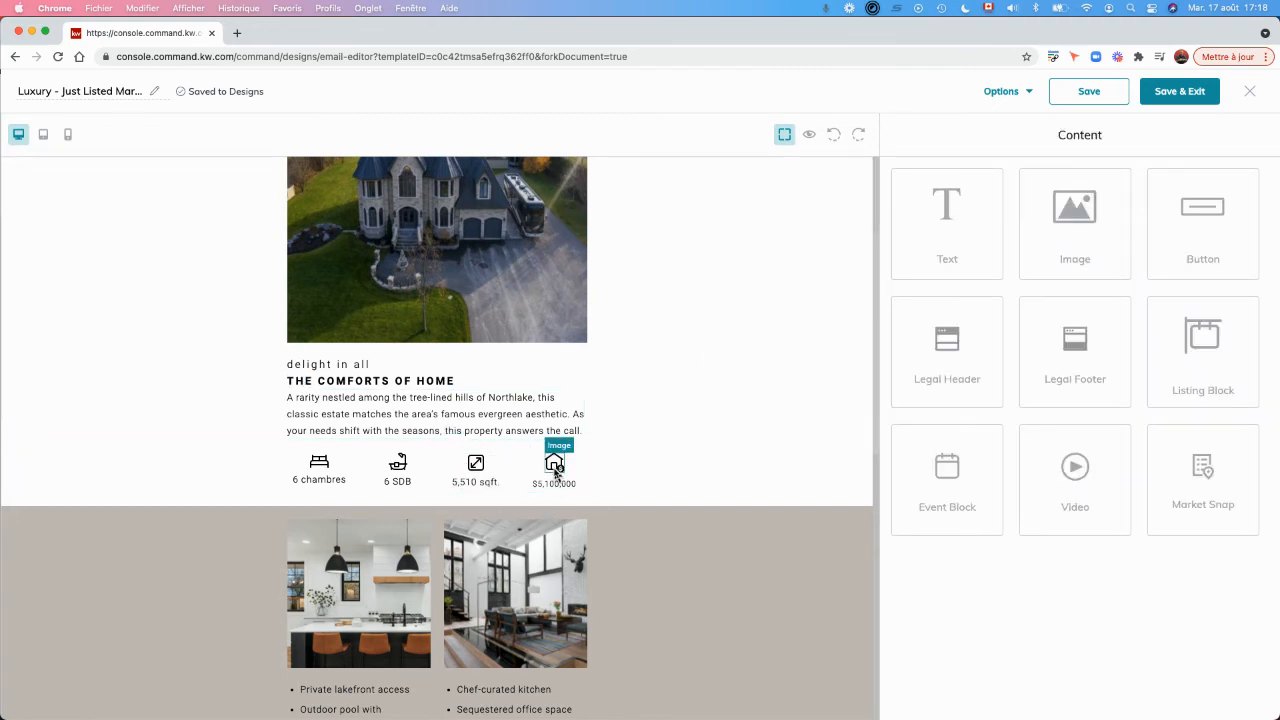
Replace the price text under the house icon with "$2,200,000".
left_click(563, 471)
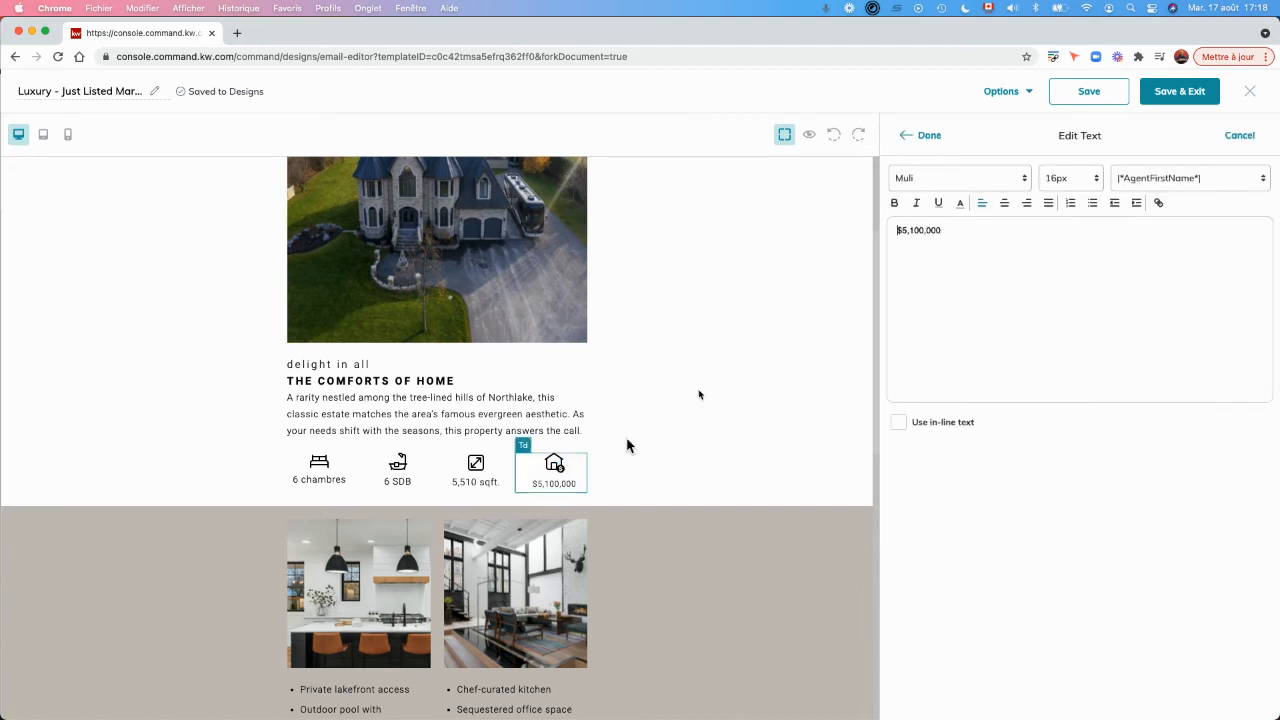
left_click_drag(946, 230, 888, 232)
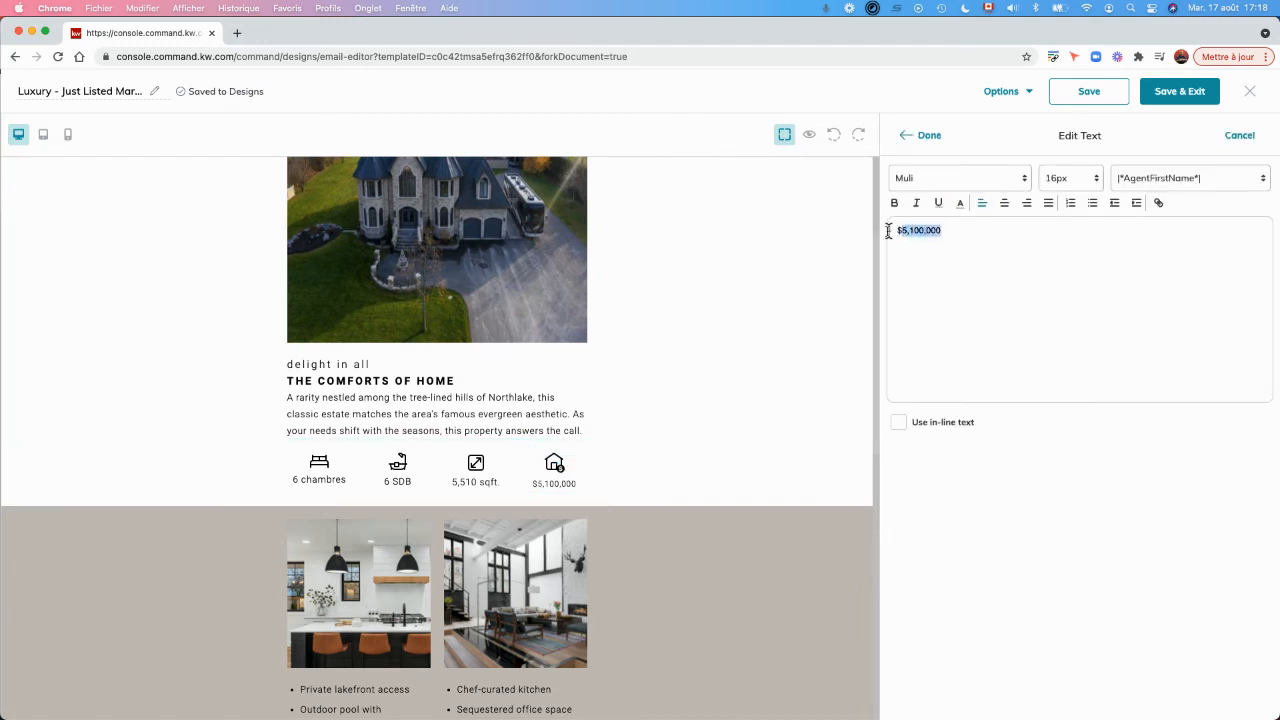
type("$")
left_click(922, 135)
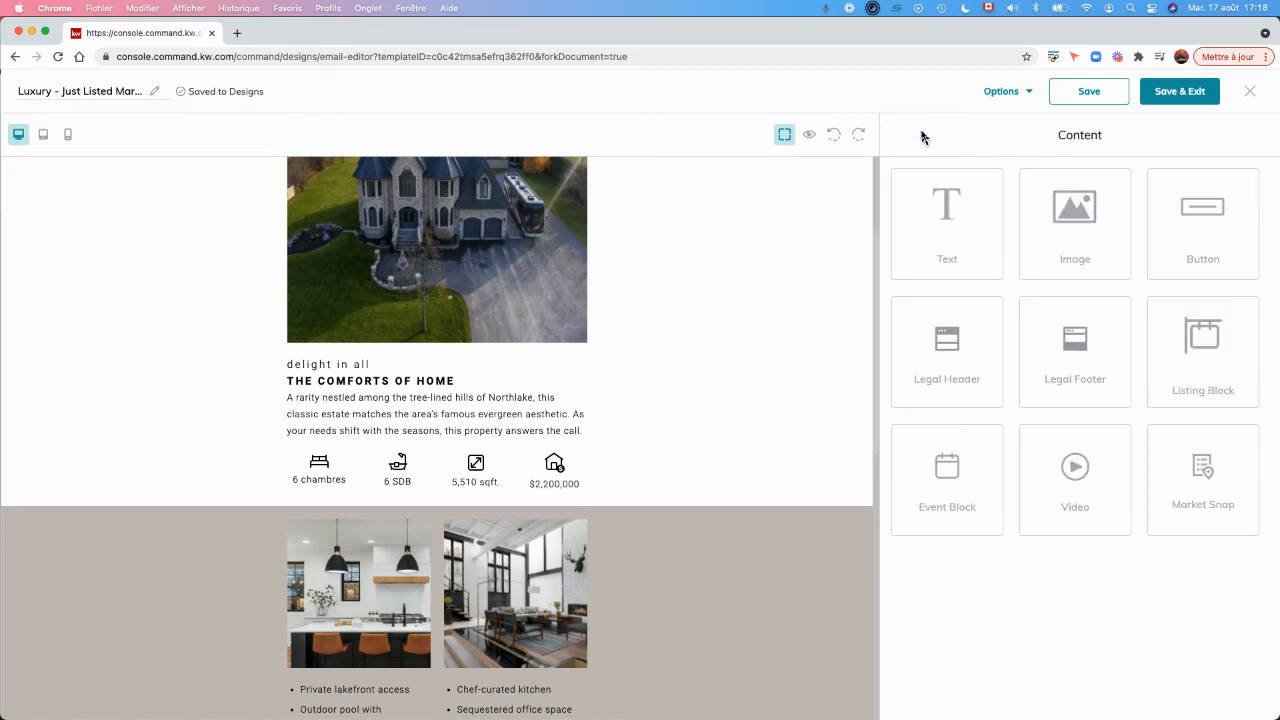
Open the kitchen photo in the beige section for replacement and search the listing images by the property's street address.
scroll(380, 420, "down", 3)
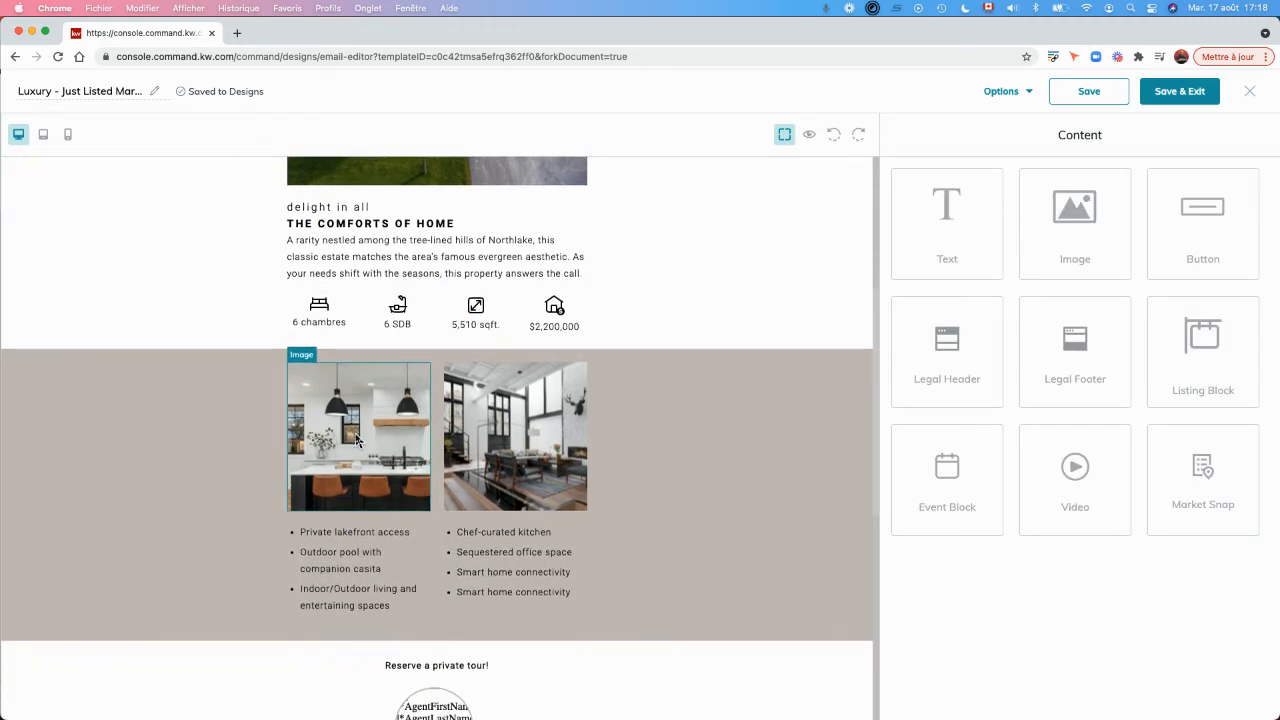
left_click(403, 356)
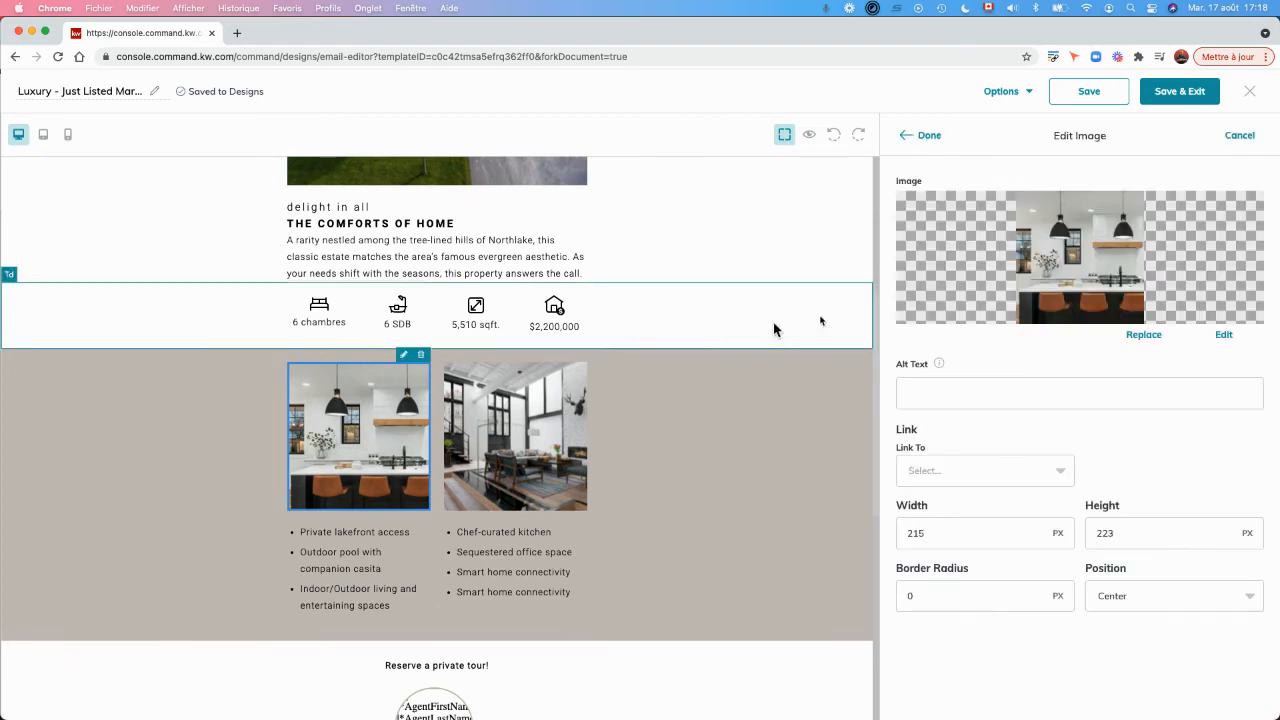
left_click(1143, 336)
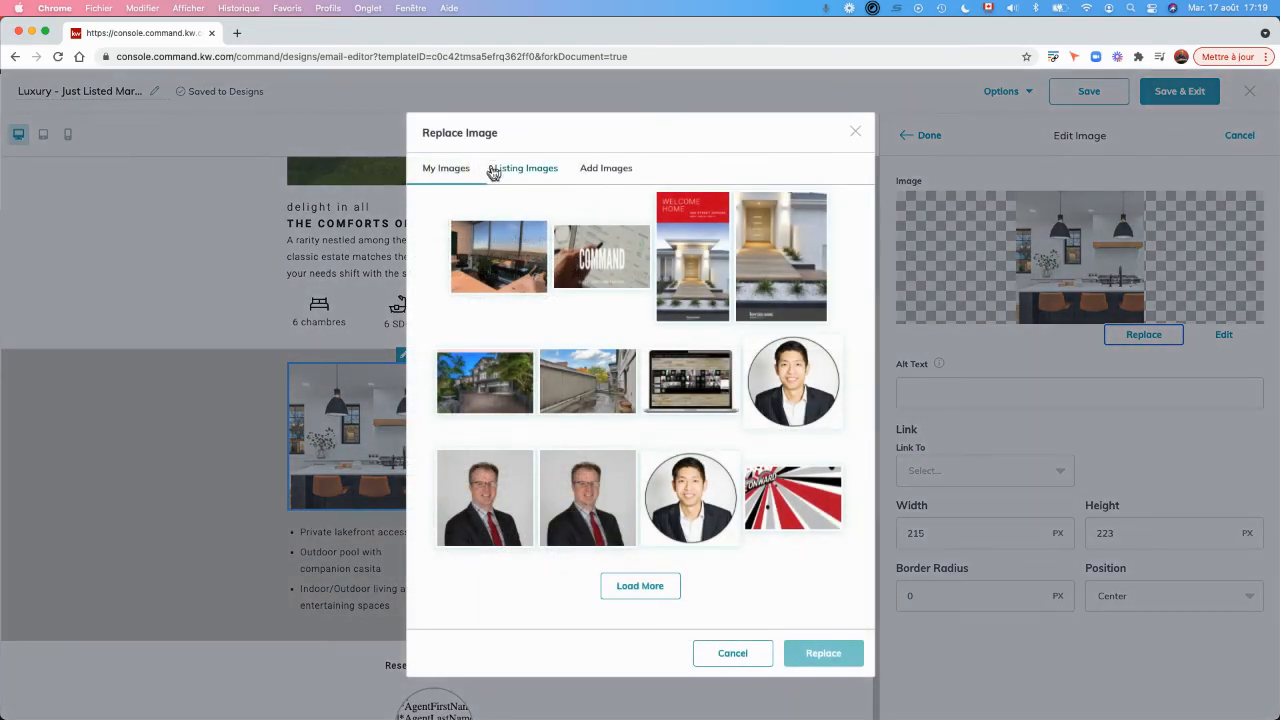
left_click(493, 169)
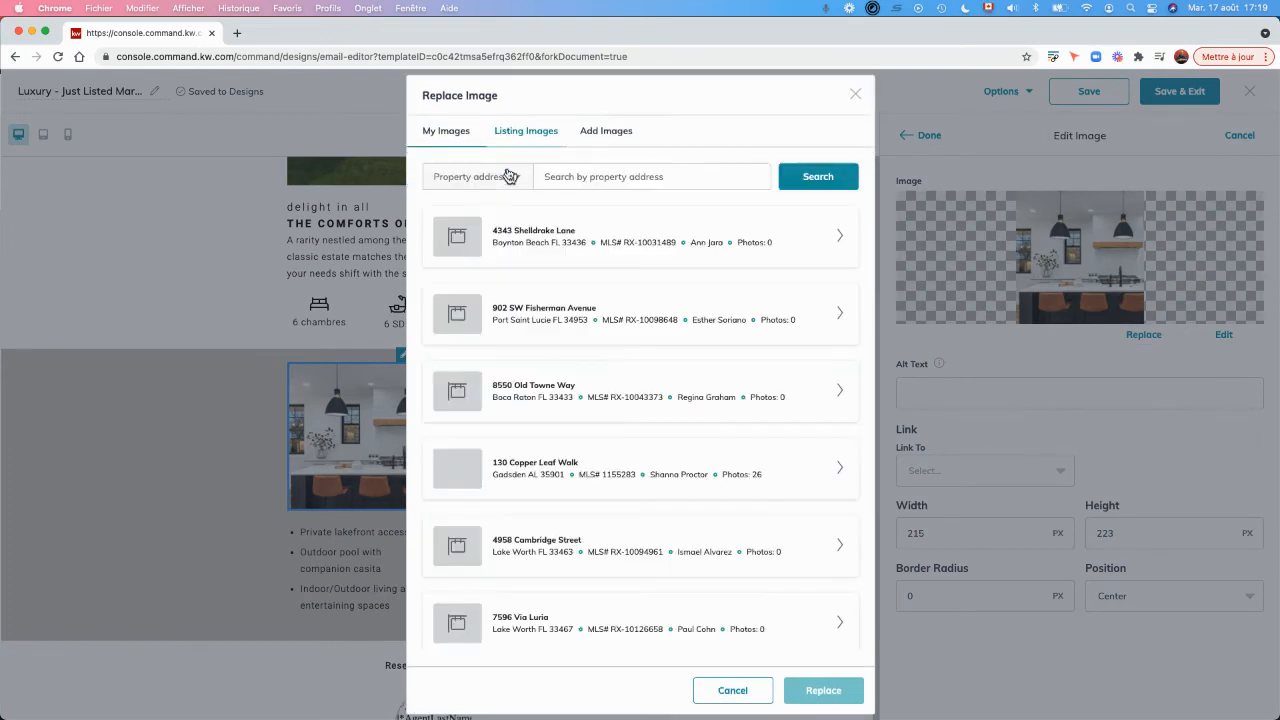
left_click(603, 176)
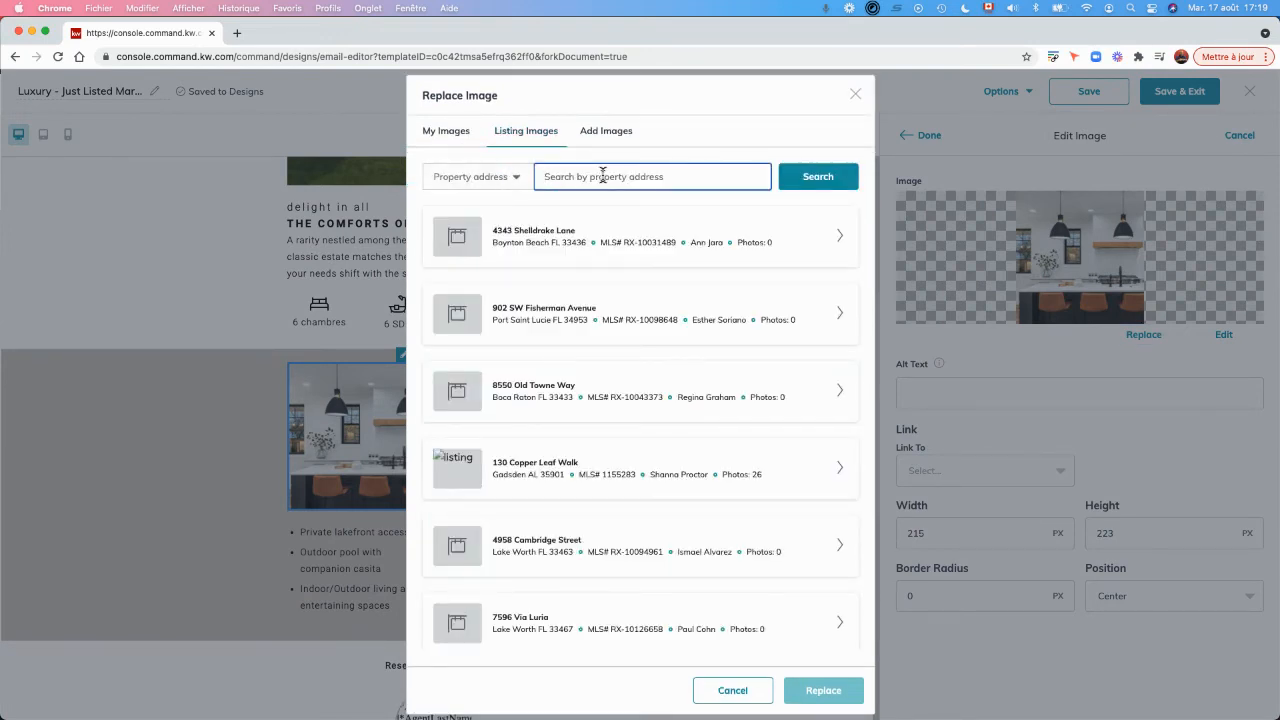
left_click(832, 176)
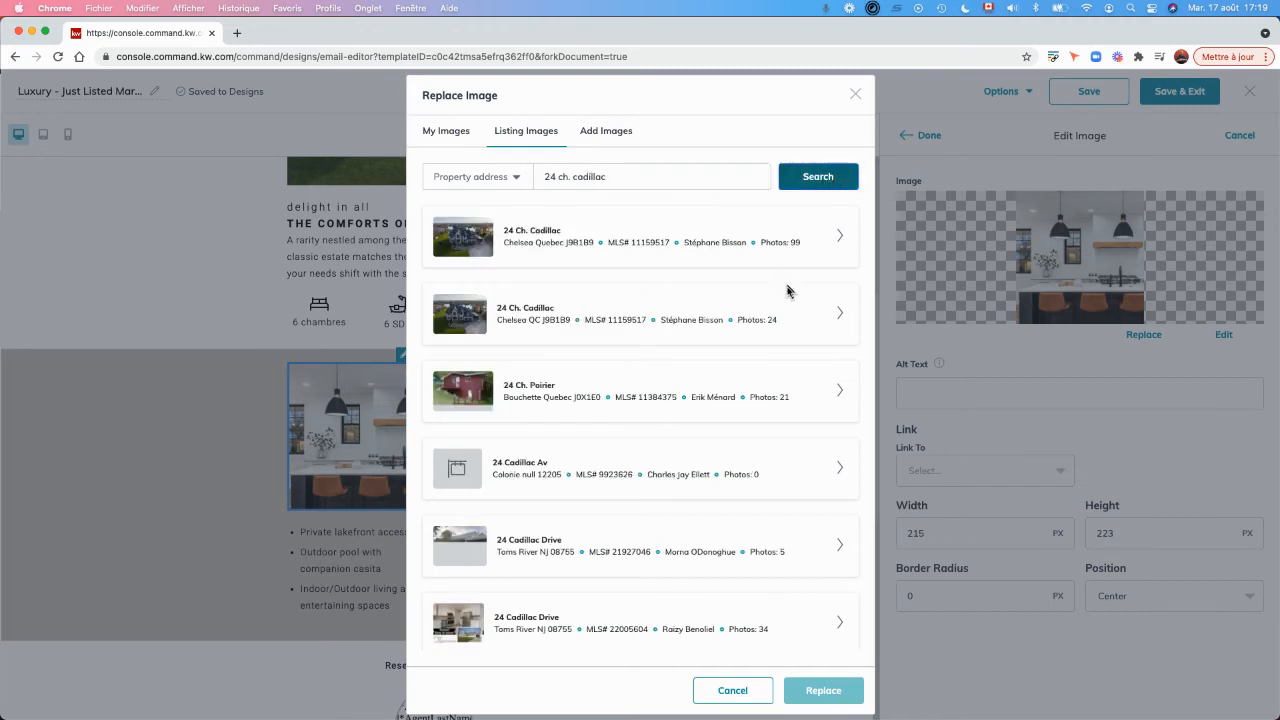
Replace the kitchen photo with the second matching listing's shot of the glass dining table and kitchen island, and apply the change.
left_click(840, 318)
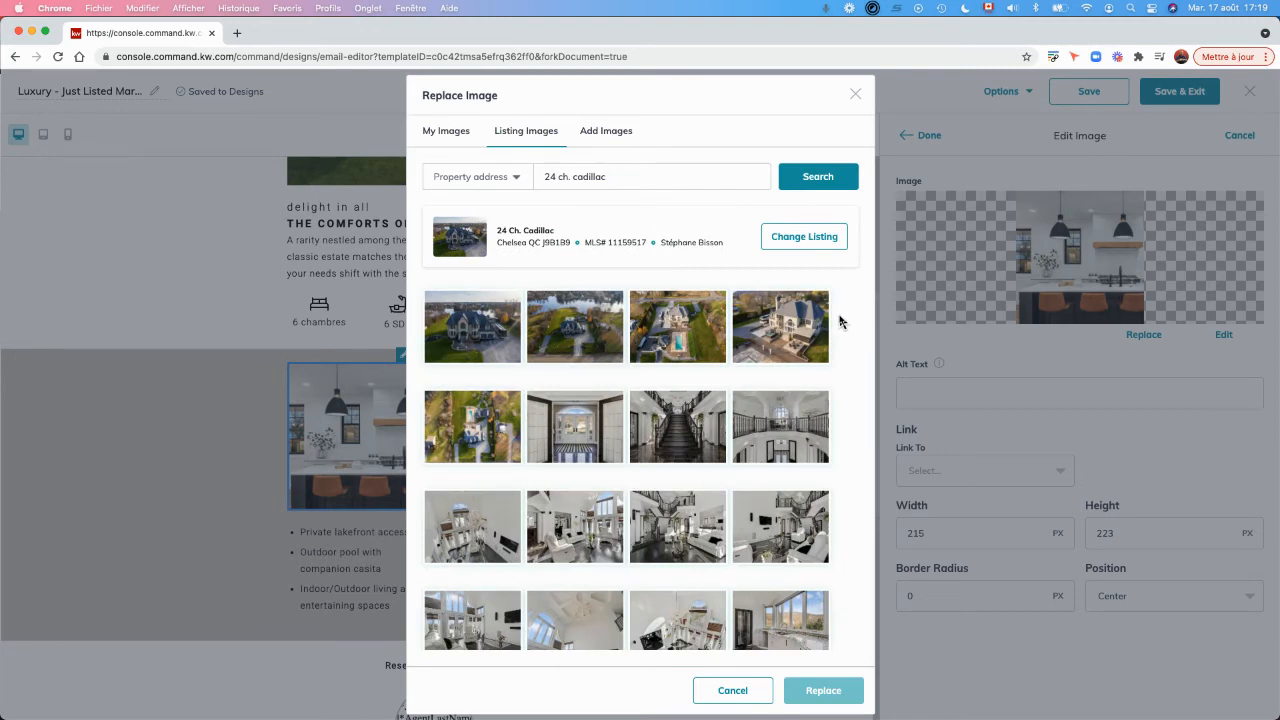
scroll(680, 486, "down", 2)
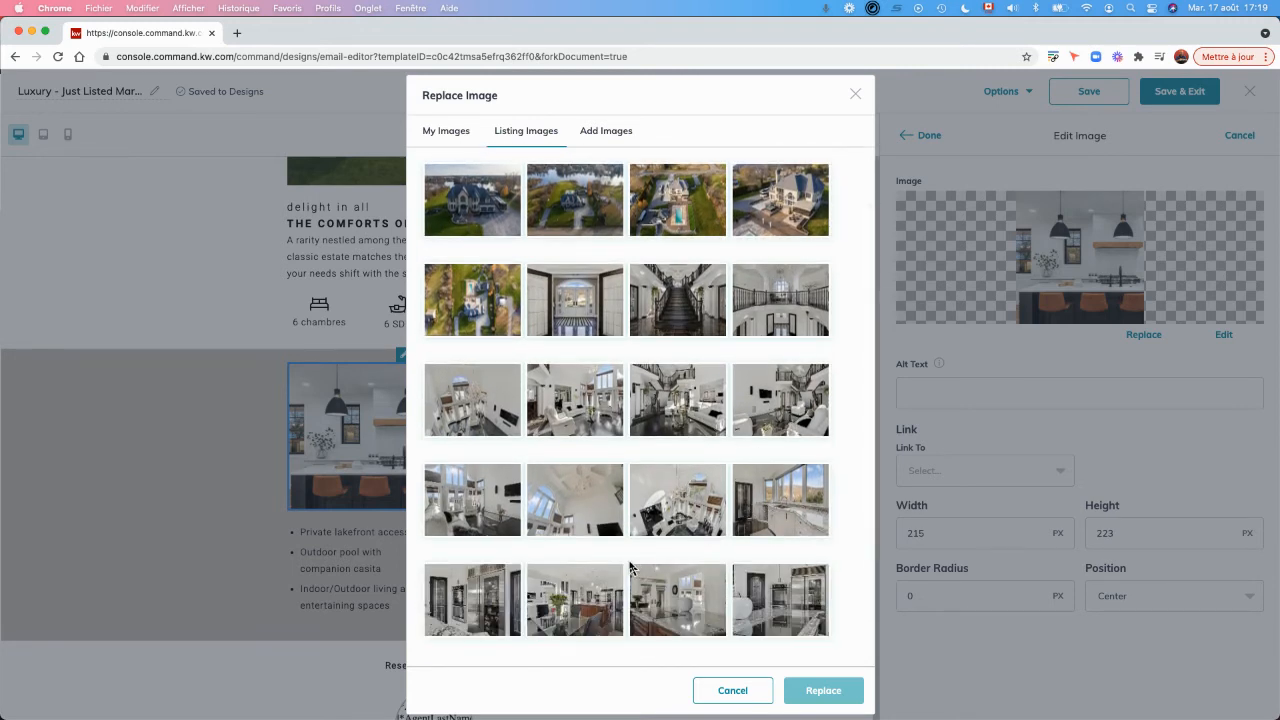
scroll(634, 565, "down", 1)
left_click(578, 548)
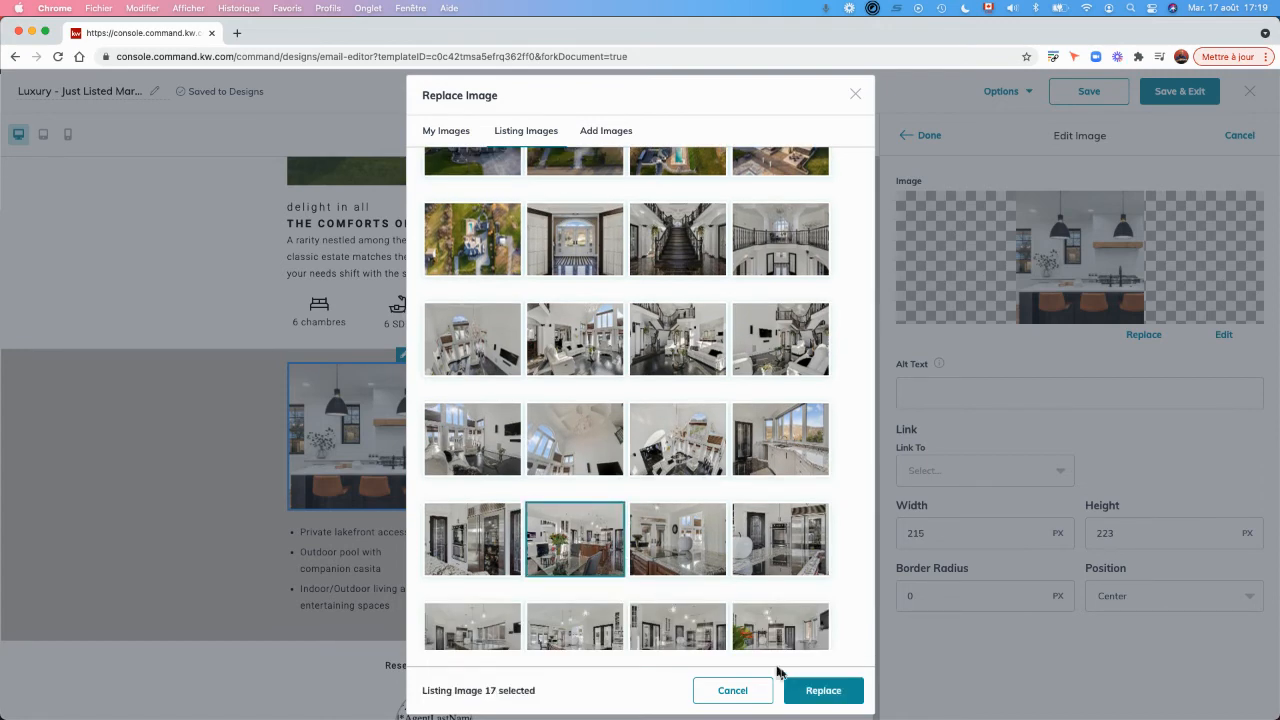
left_click(822, 692)
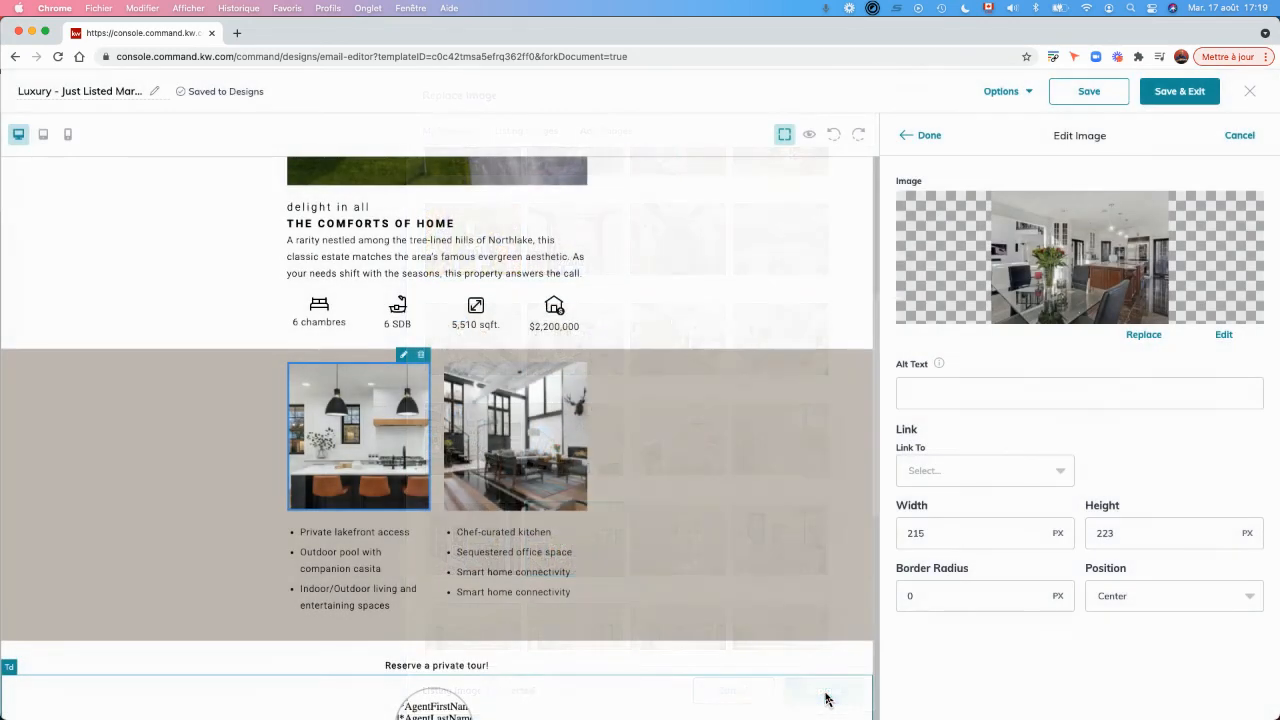
left_click(916, 135)
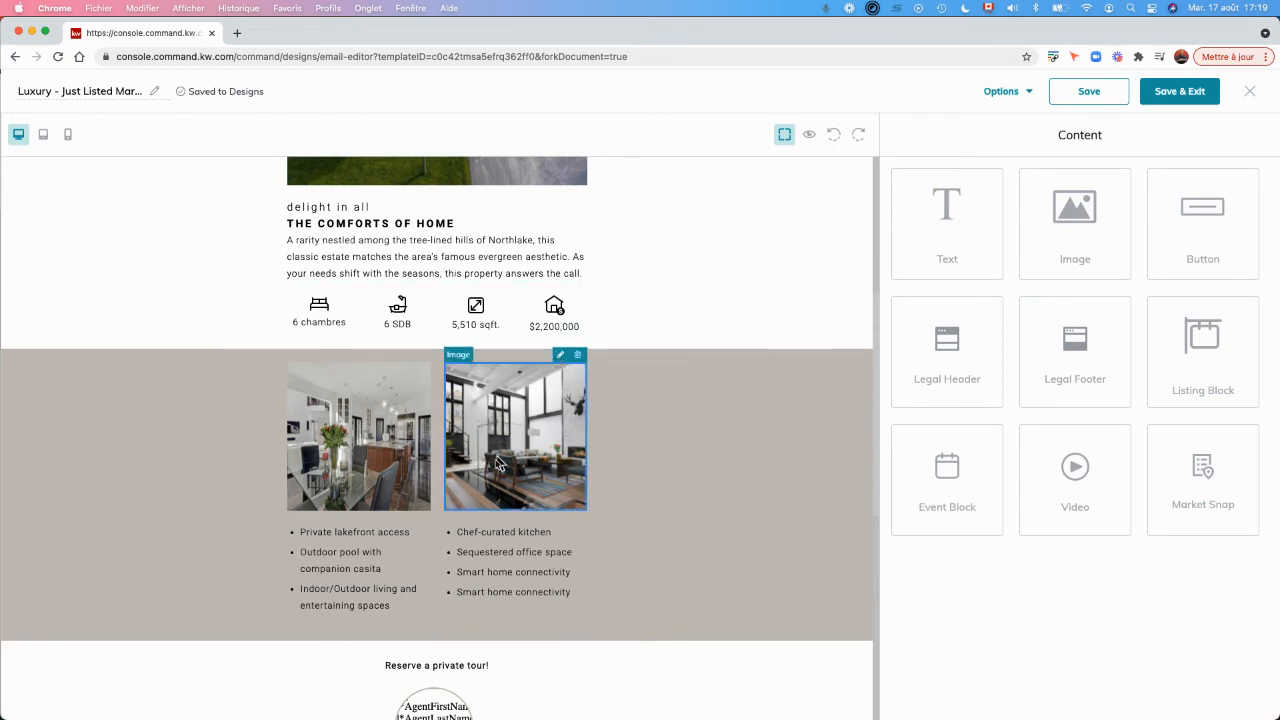
scroll(500, 468, "down", 2)
scroll(495, 470, "down", 1)
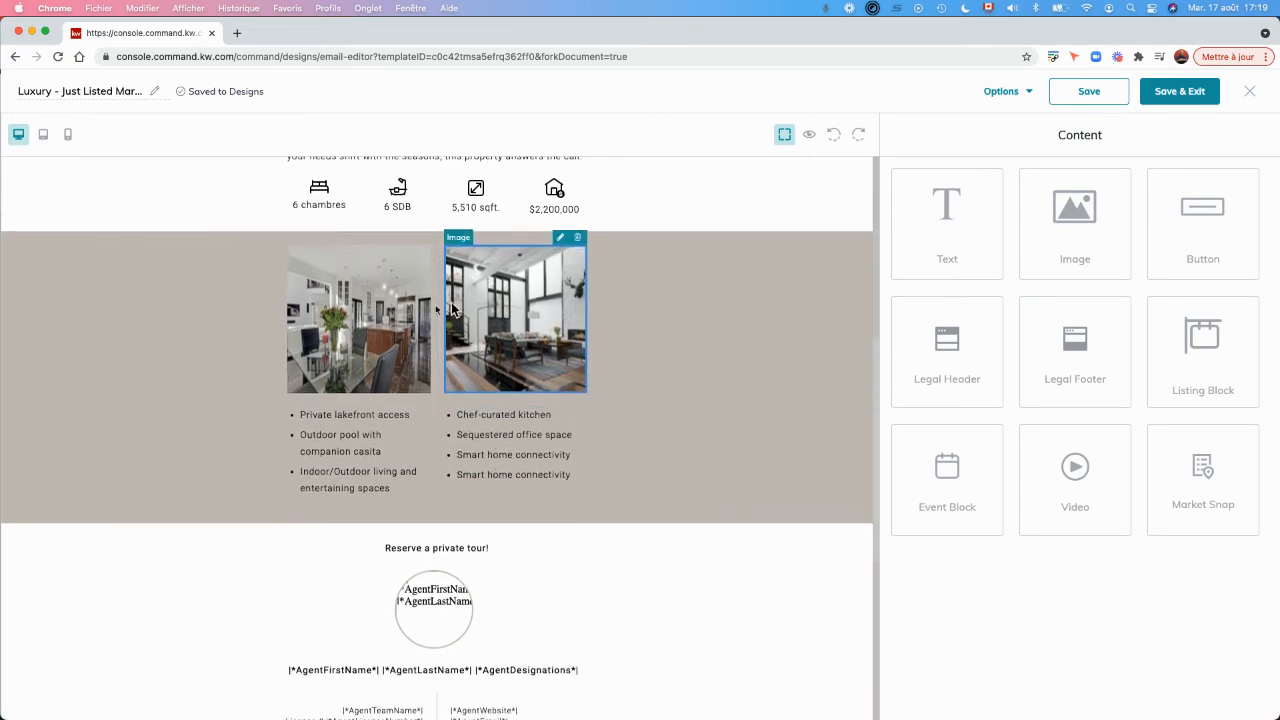
scroll(470, 425, "down", 2)
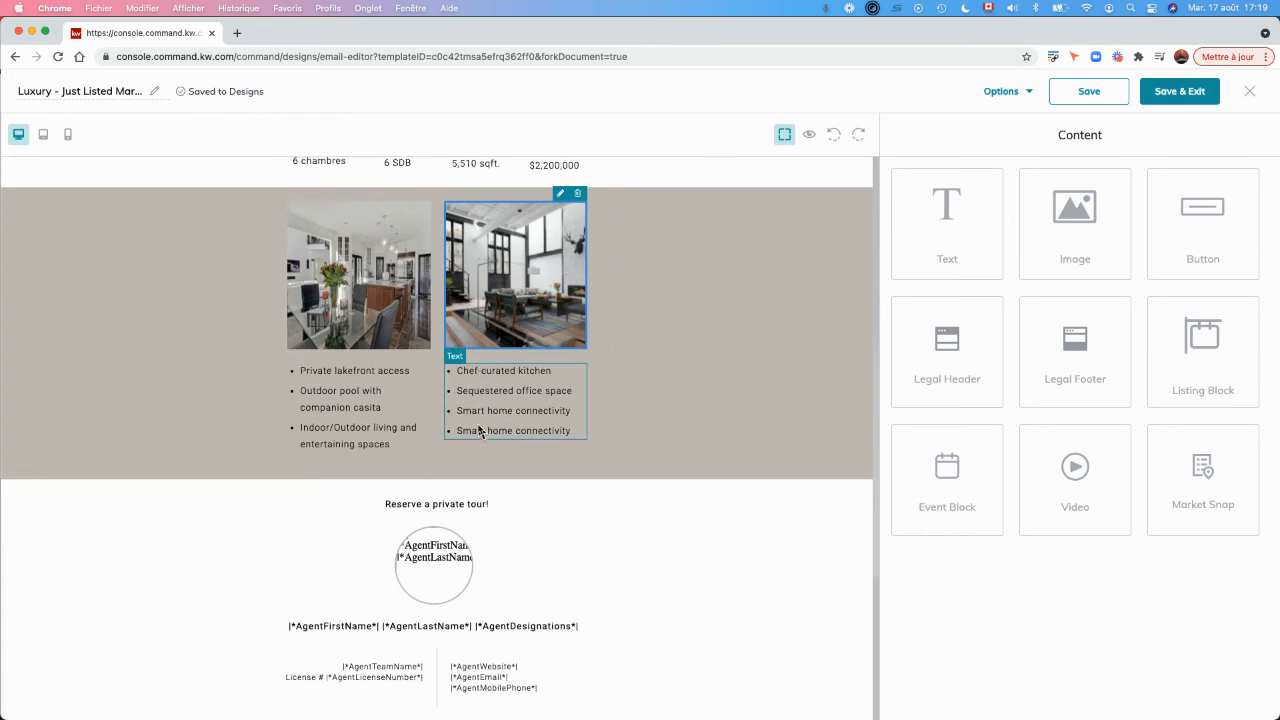
left_click(345, 407)
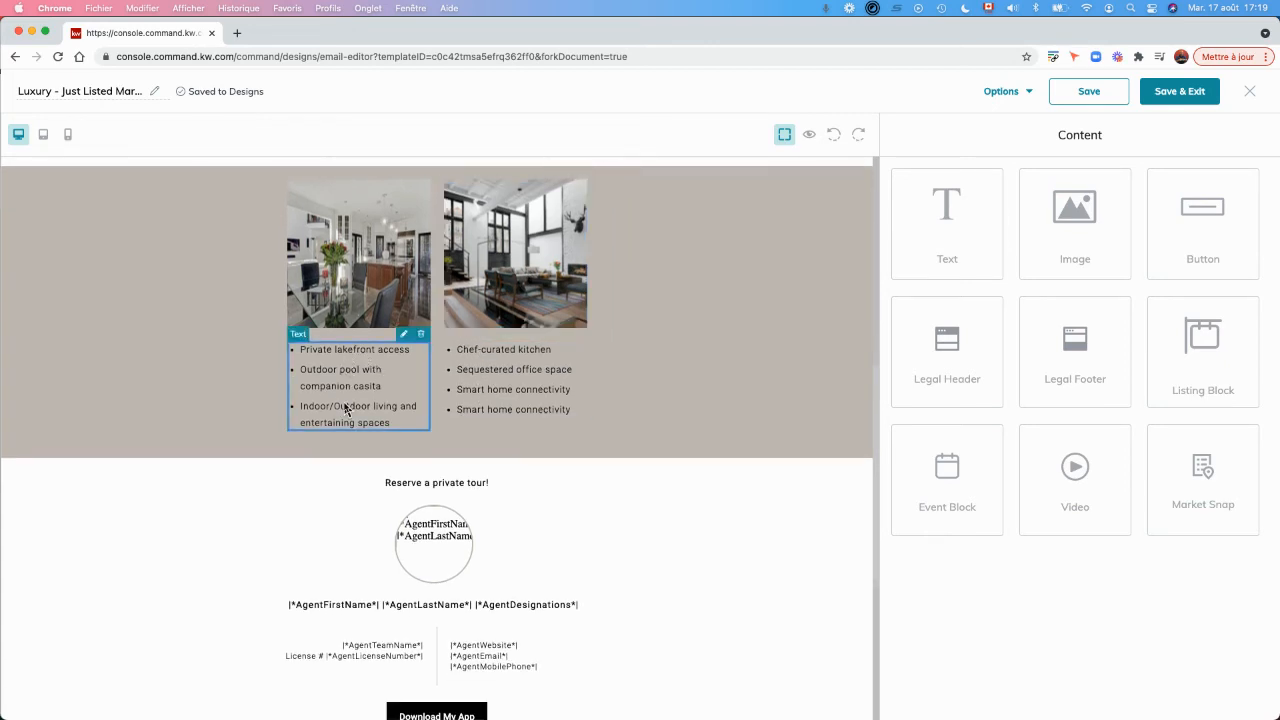
left_click(510, 388)
Preview the email in desktop layout and examine it from the heading and photos through the agent details to the footer.
scroll(510, 388, "up", 5)
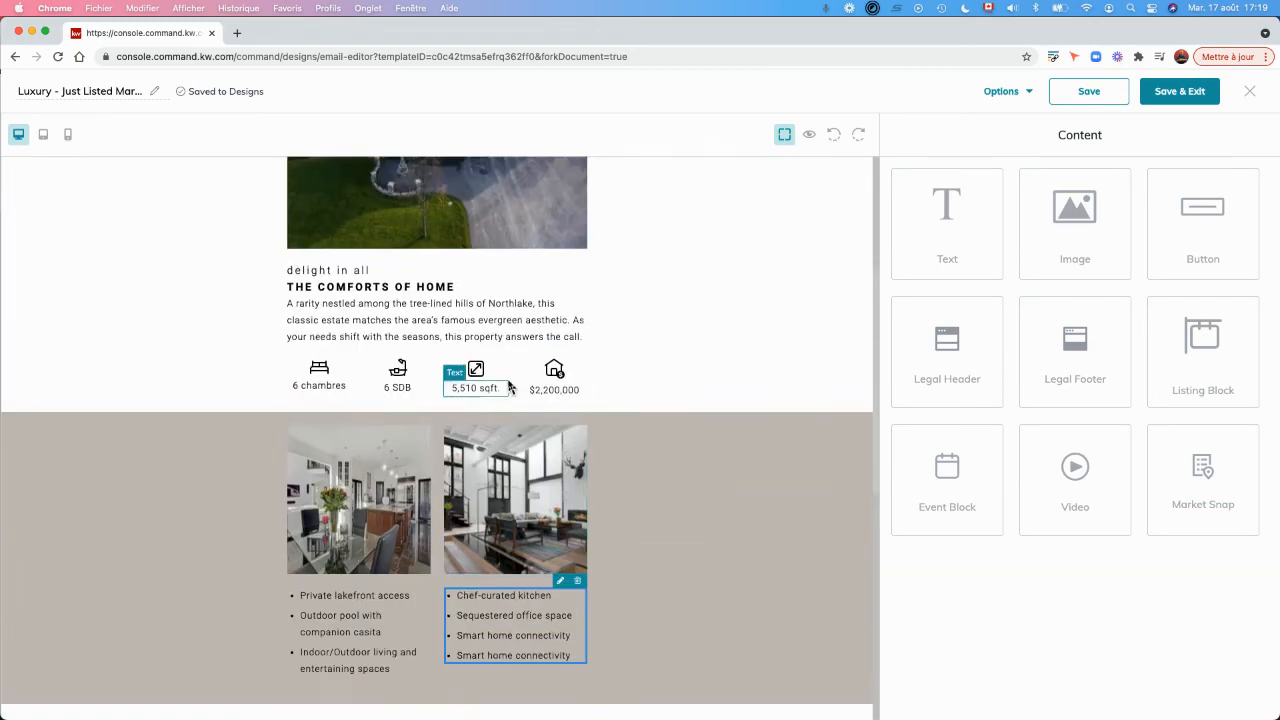
left_click(811, 136)
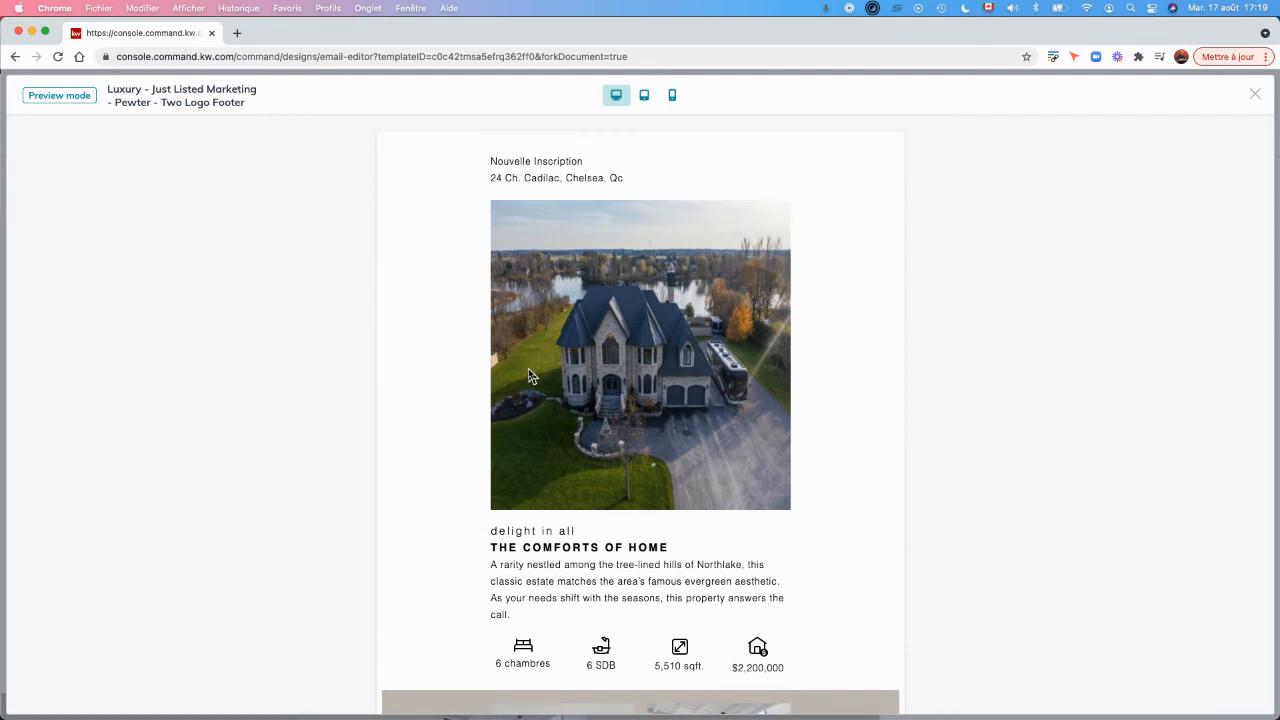
scroll(529, 371, "down", 1)
scroll(529, 371, "up", 1)
scroll(598, 455, "down", 3)
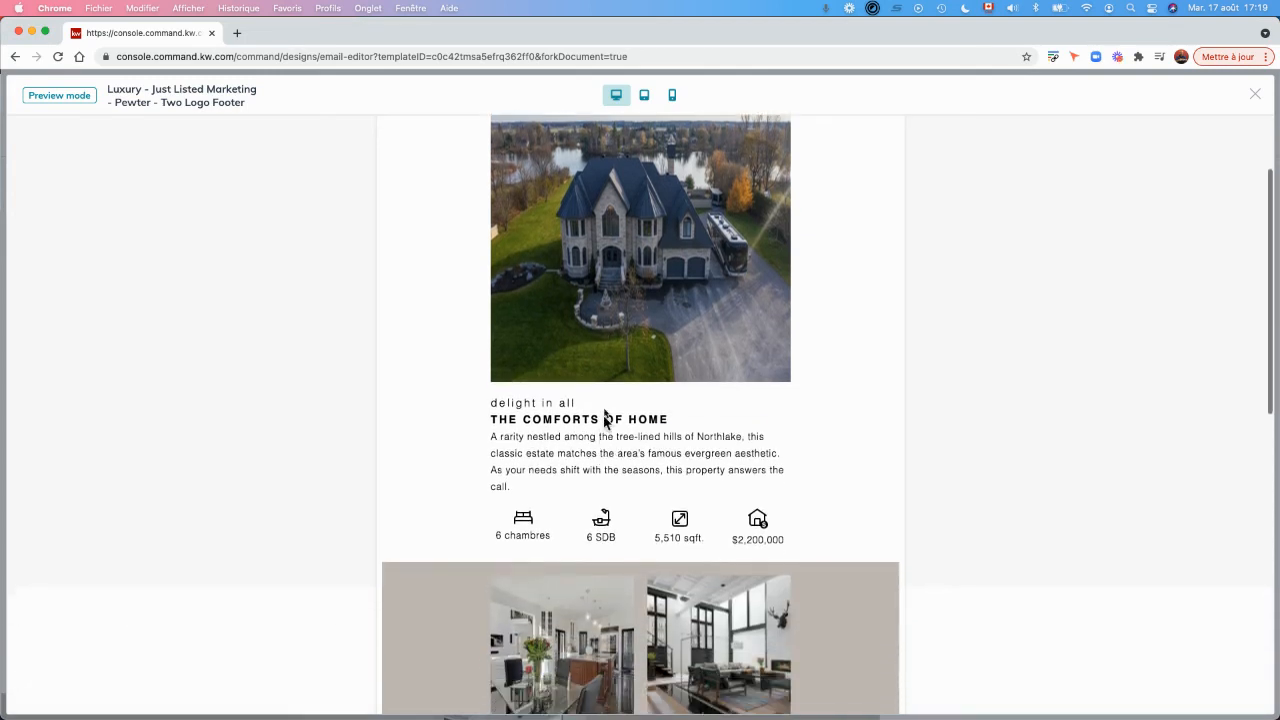
scroll(716, 465, "down", 4)
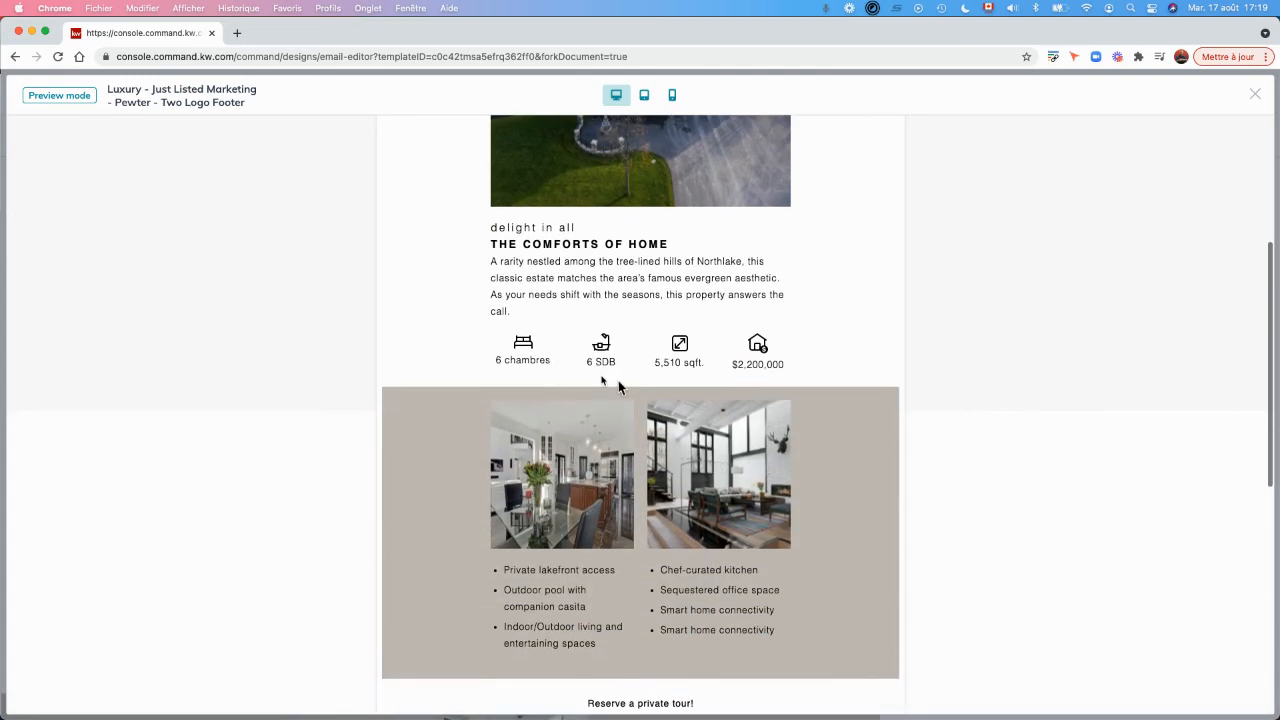
scroll(820, 414, "down", 1)
scroll(820, 414, "down", 3)
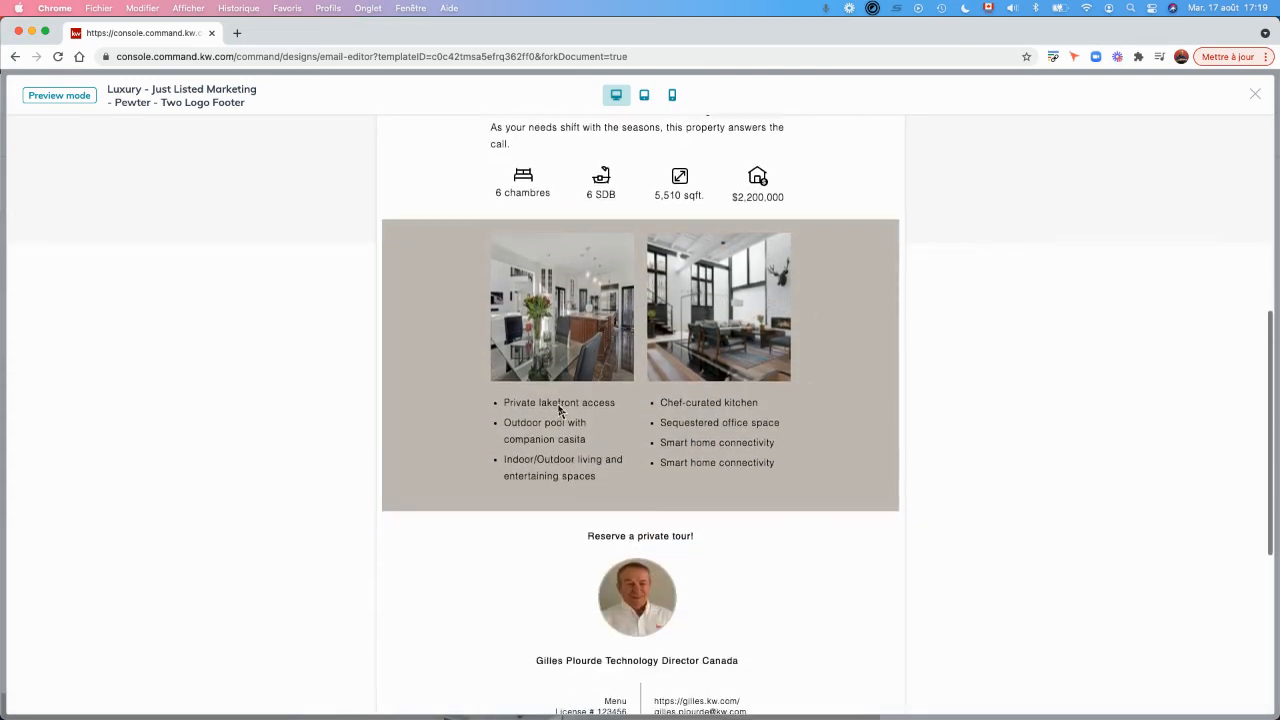
scroll(736, 490, "down", 8)
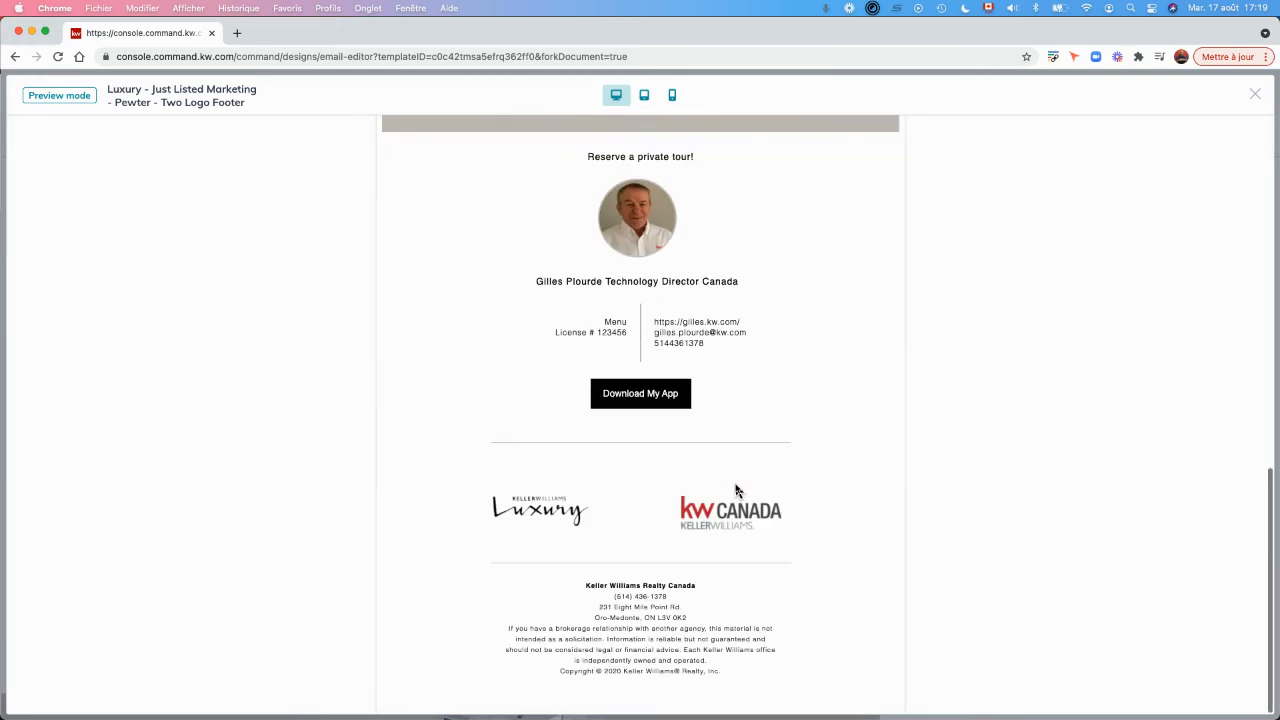
scroll(736, 490, "up", 3)
scroll(736, 490, "up", 5)
scroll(736, 490, "down", 3)
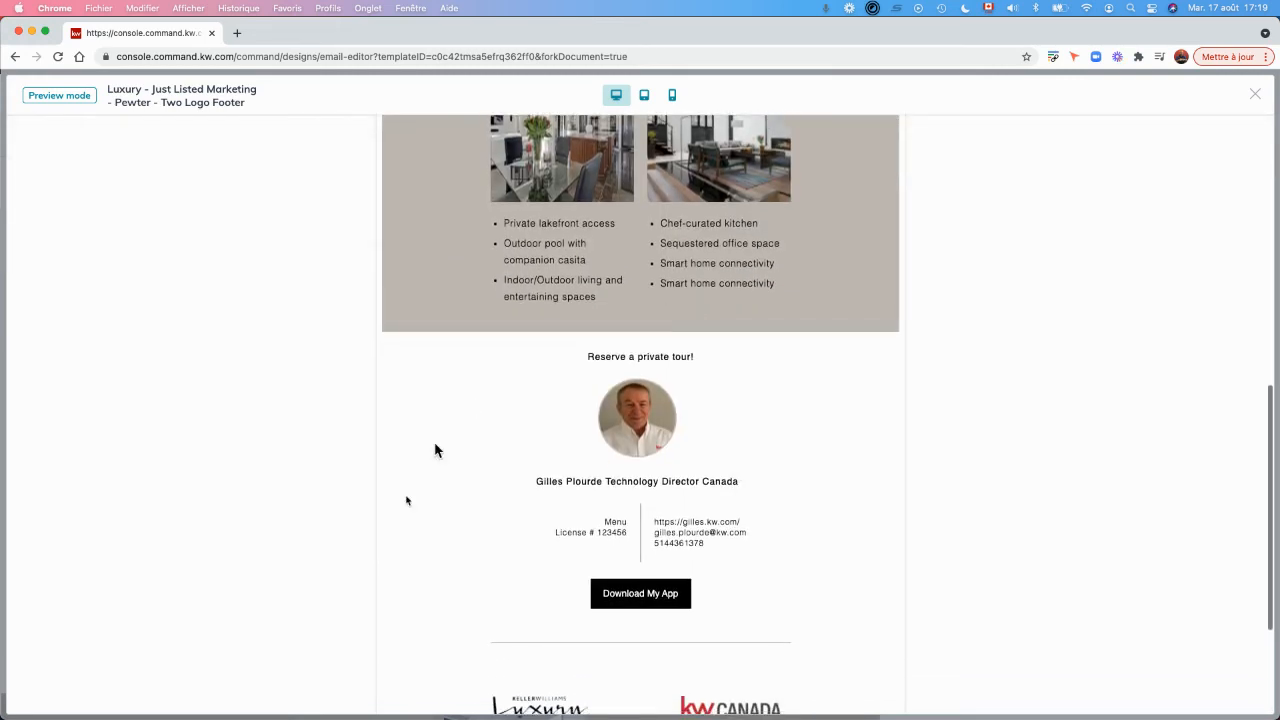
scroll(743, 480, "up", 10)
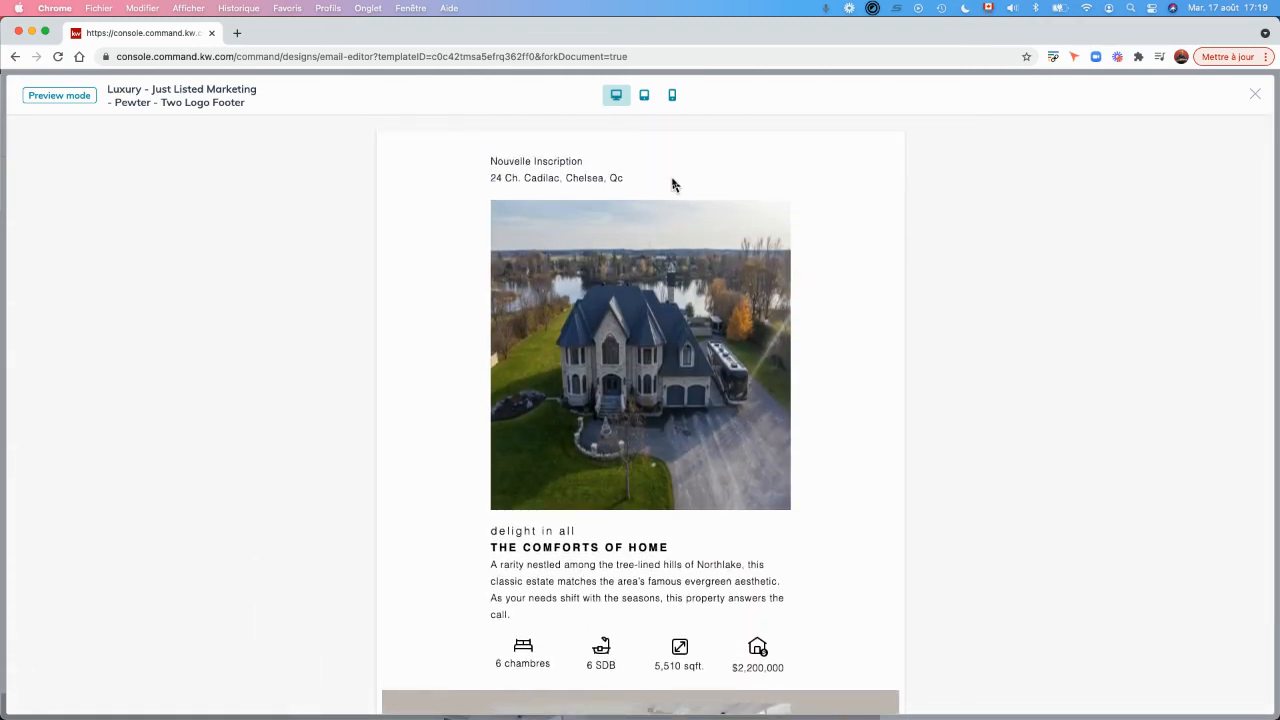
Check the email preview in the tablet and phone layouts and close the preview.
left_click(644, 96)
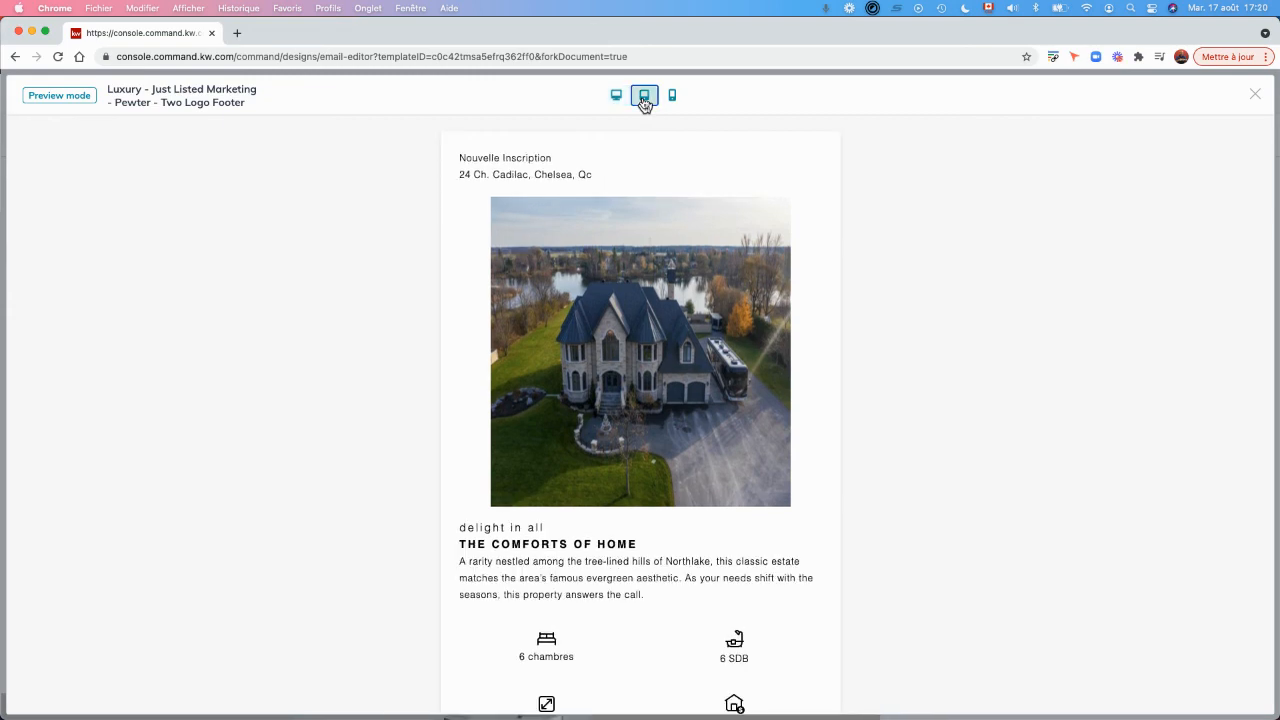
scroll(630, 360, "down", 8)
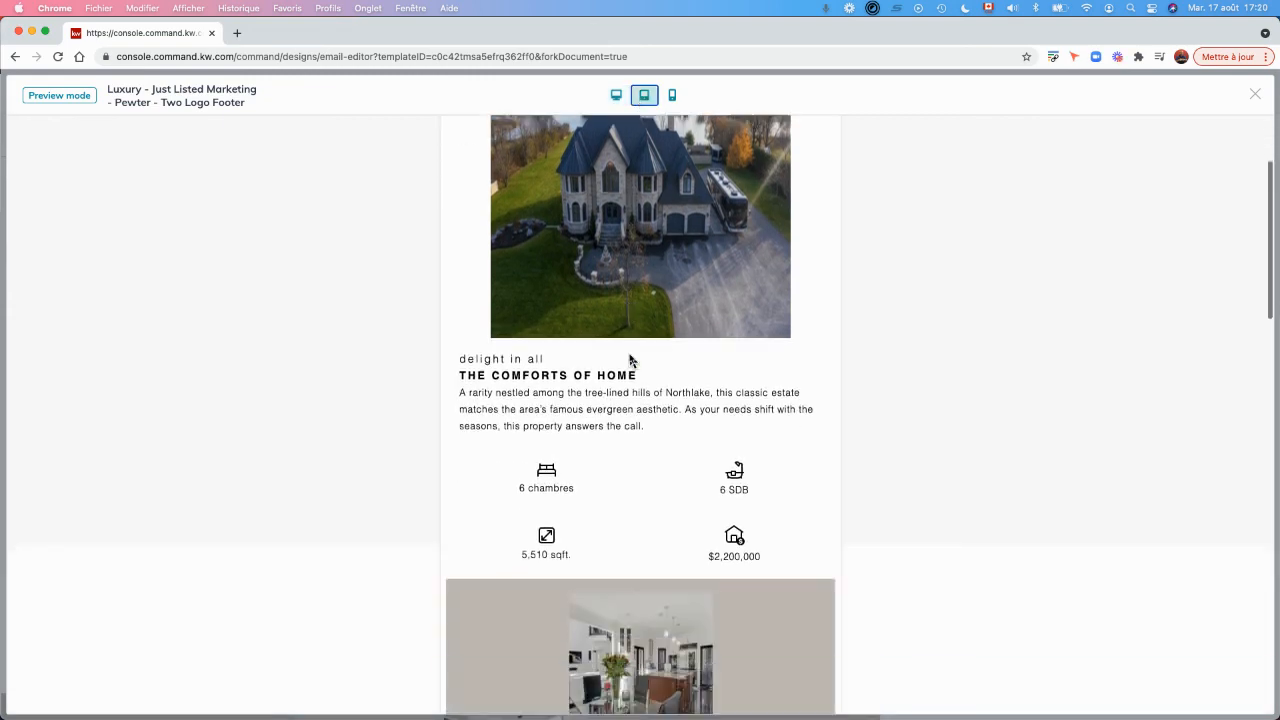
scroll(630, 360, "up", 10)
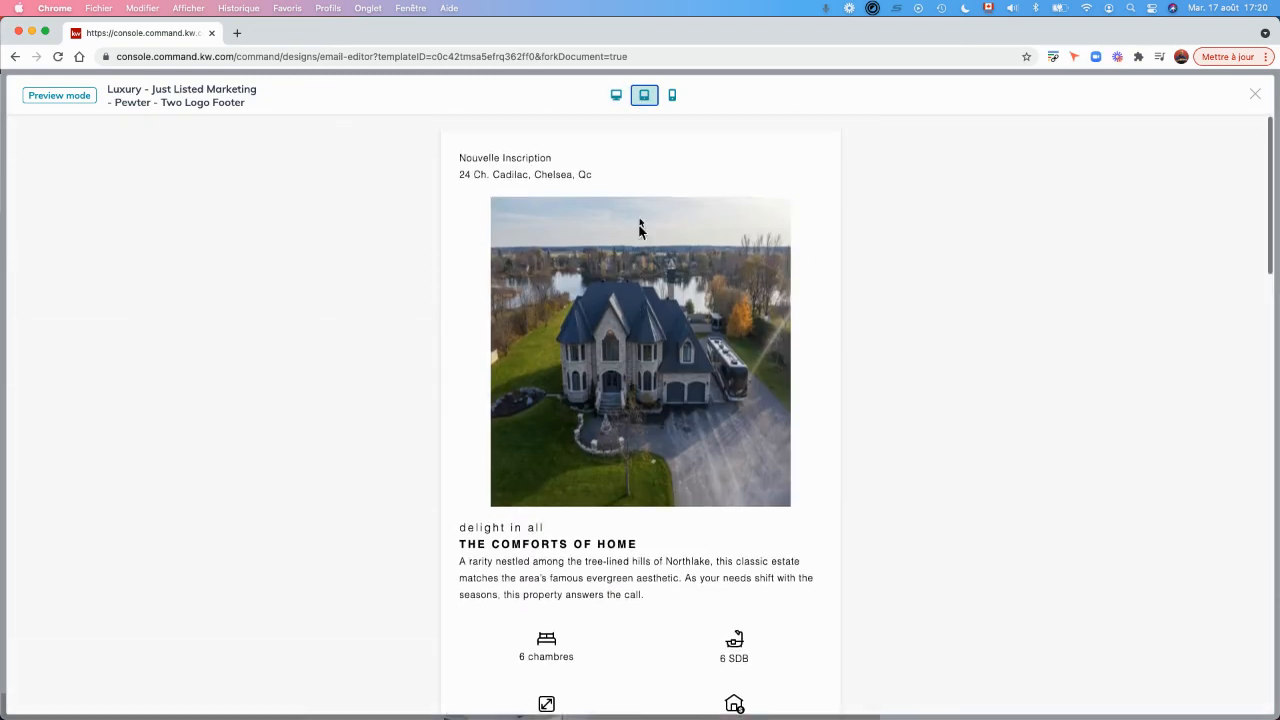
left_click(672, 96)
scroll(652, 433, "down", 5)
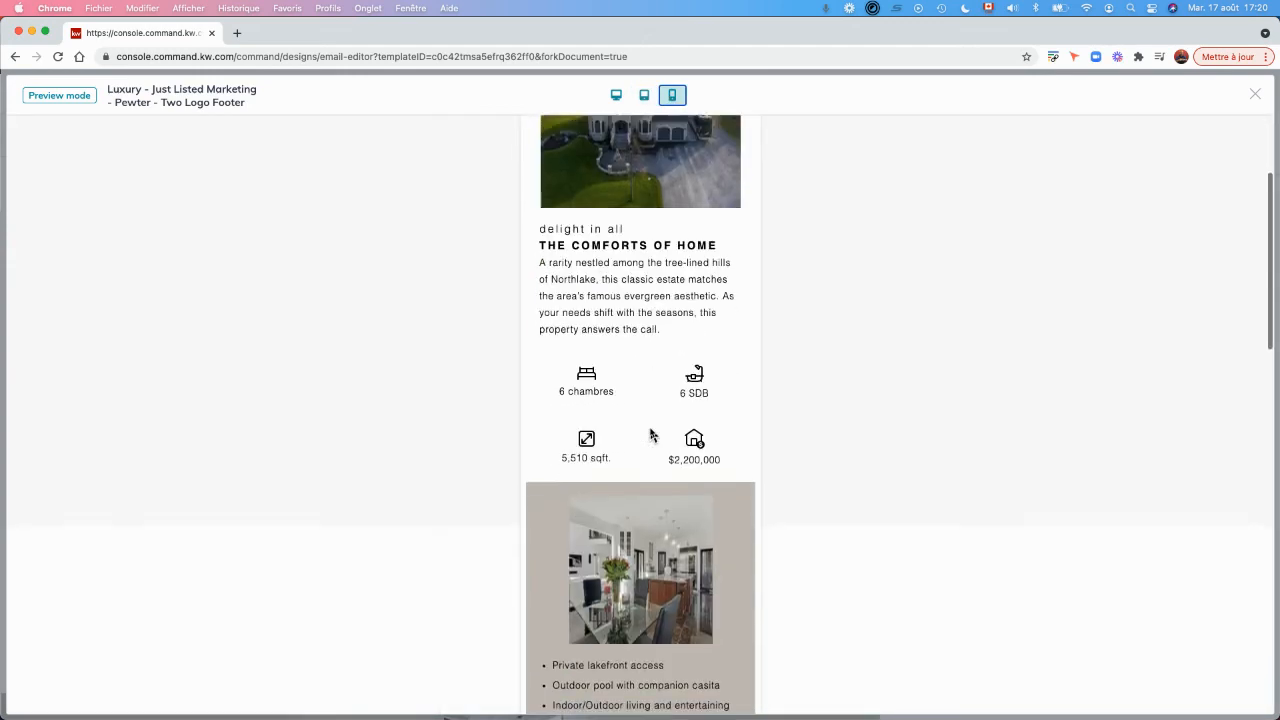
scroll(652, 433, "down", 7)
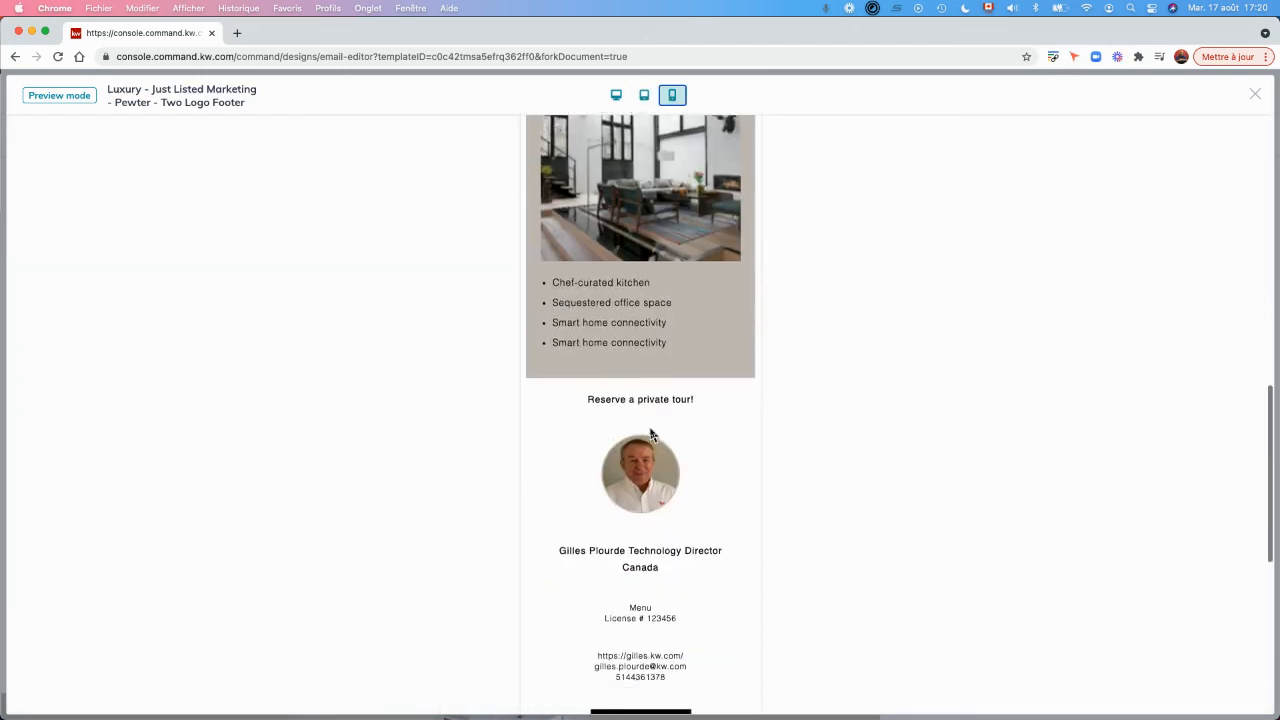
scroll(651, 433, "up", 10)
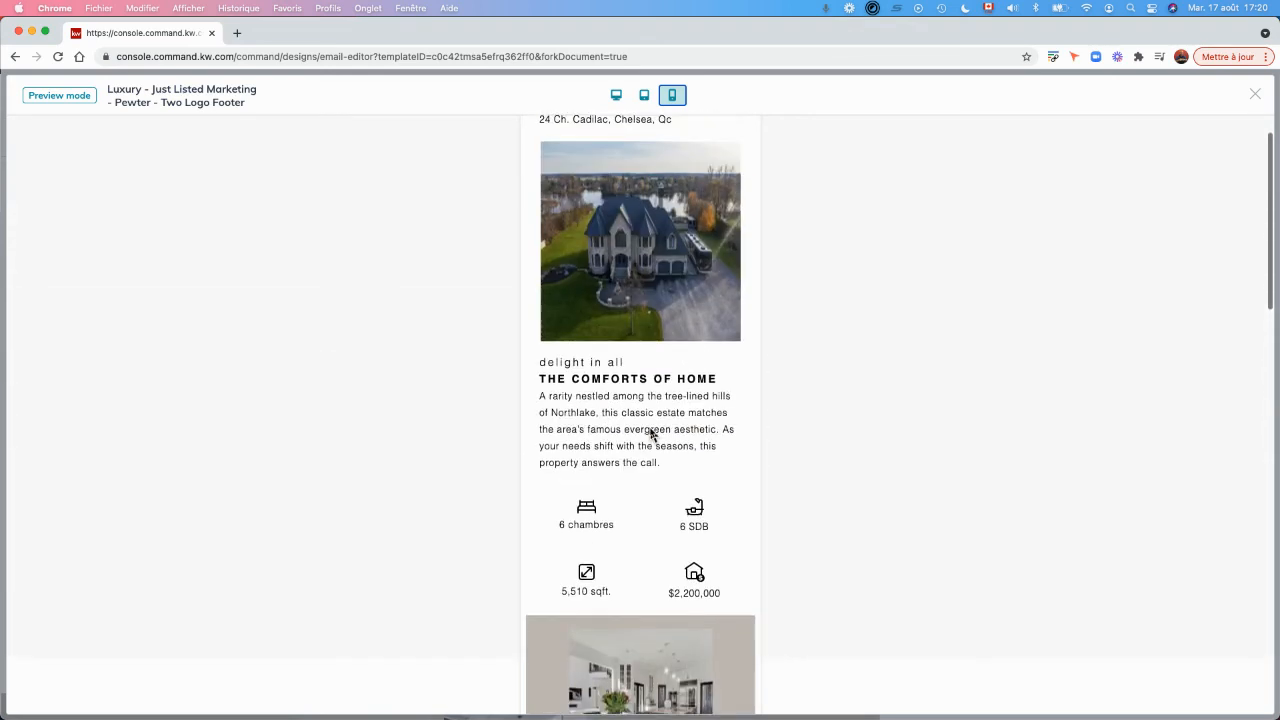
left_click(1255, 95)
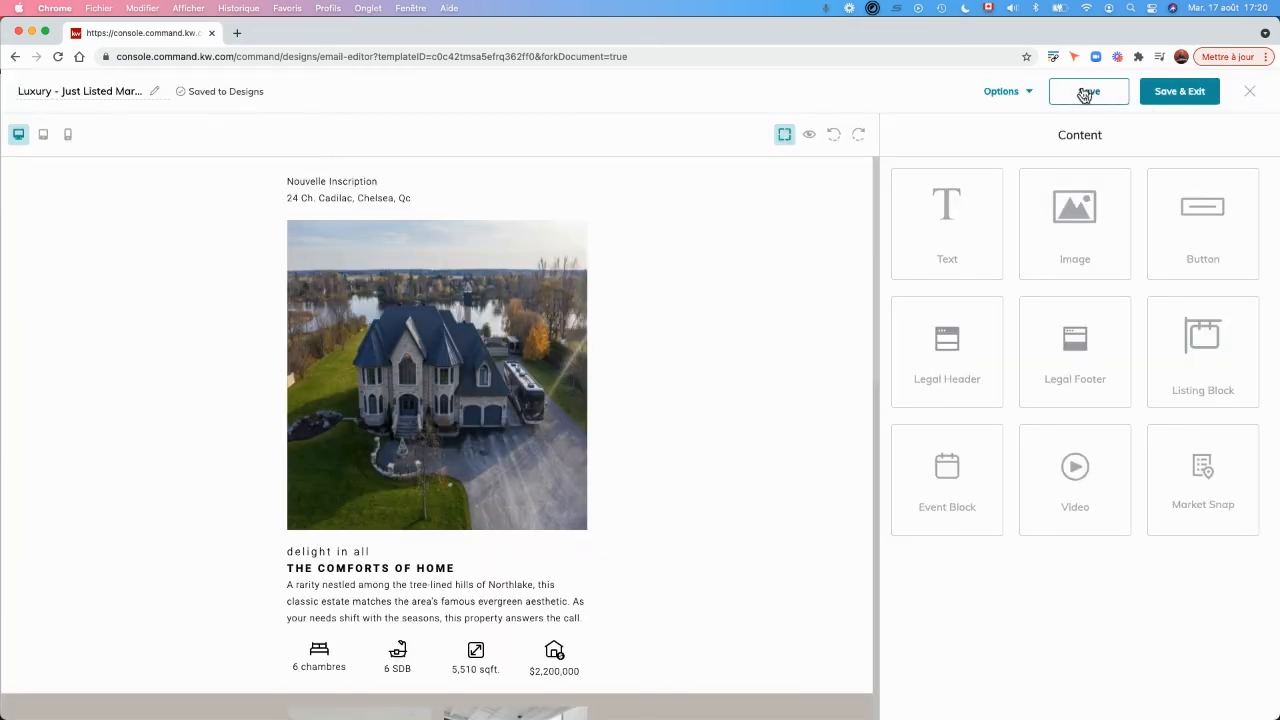
Rename the design with the property's street address, save it and exit the email editor.
double_click(78, 92)
key("super+a")
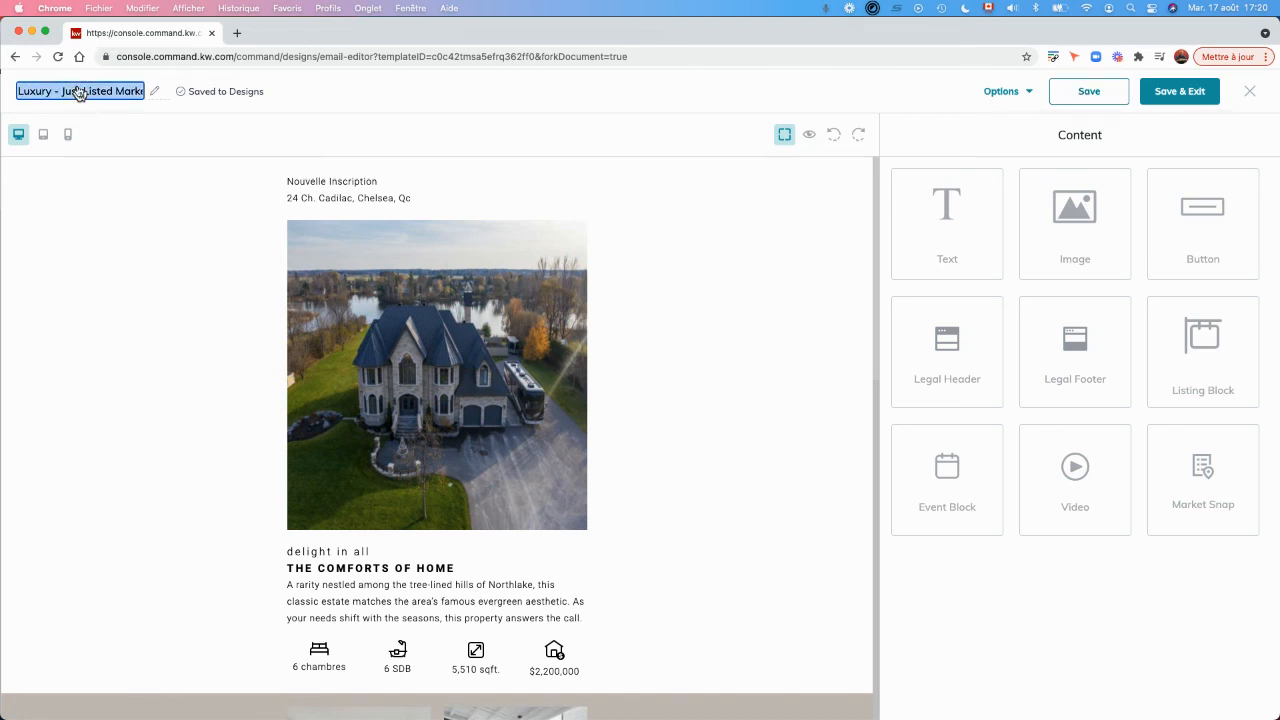
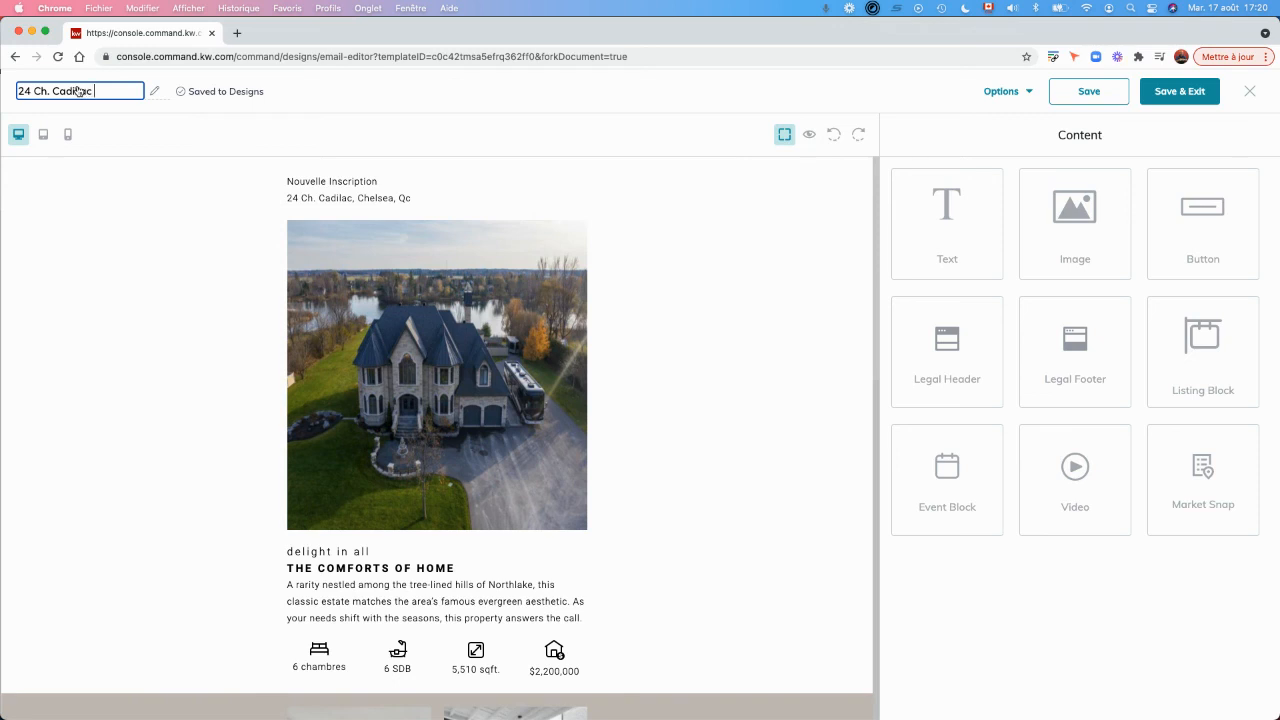
left_click(1088, 92)
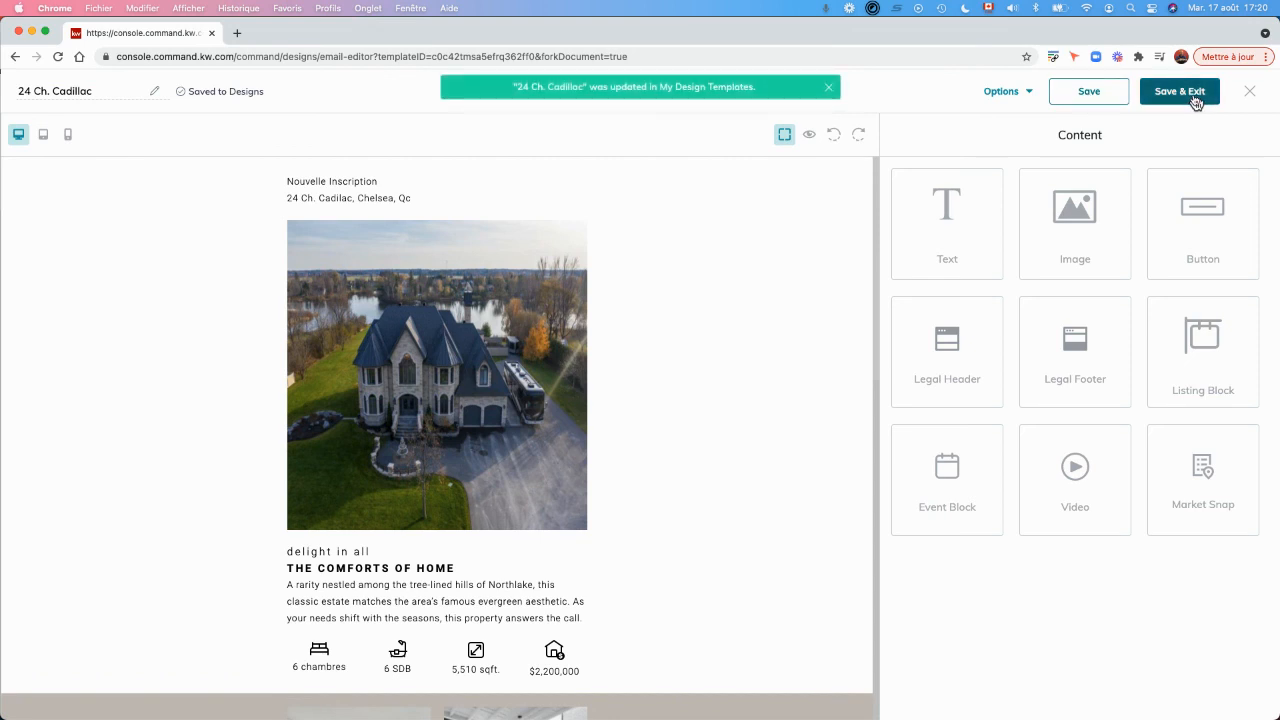
left_click(1195, 102)
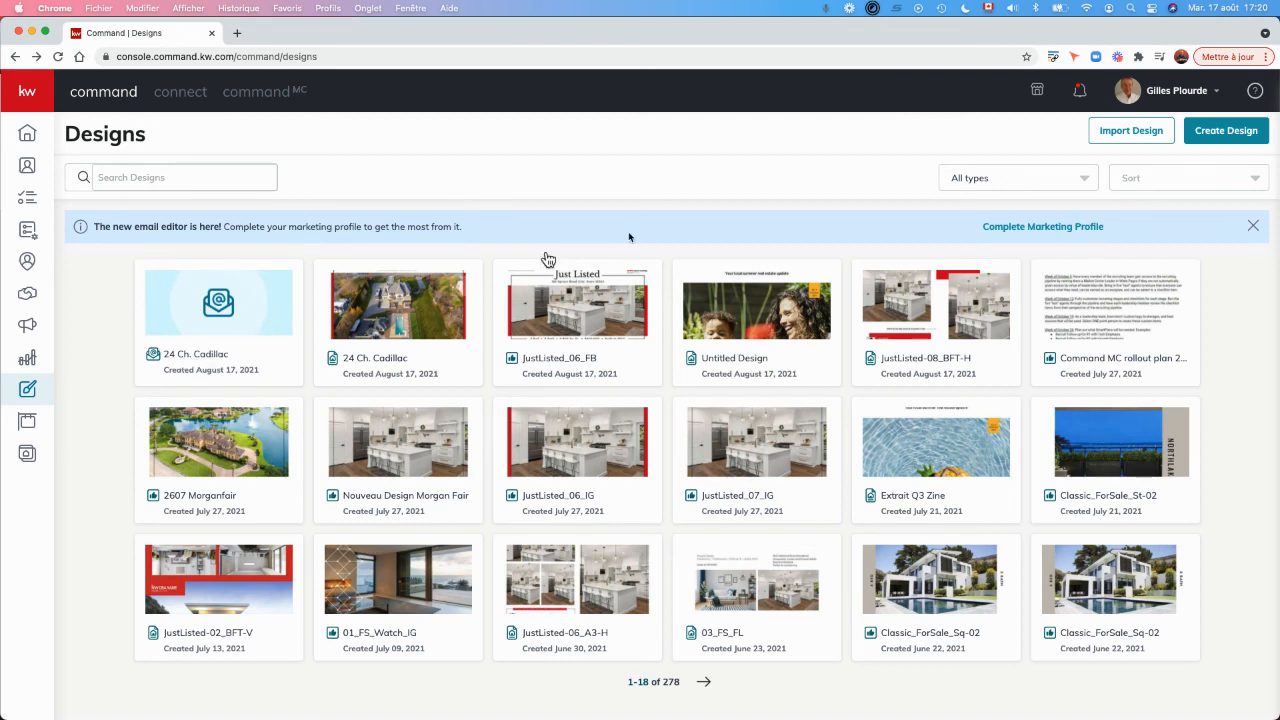
Filter the Designs list to show only the Email type.
left_click(1020, 178)
left_click(986, 228)
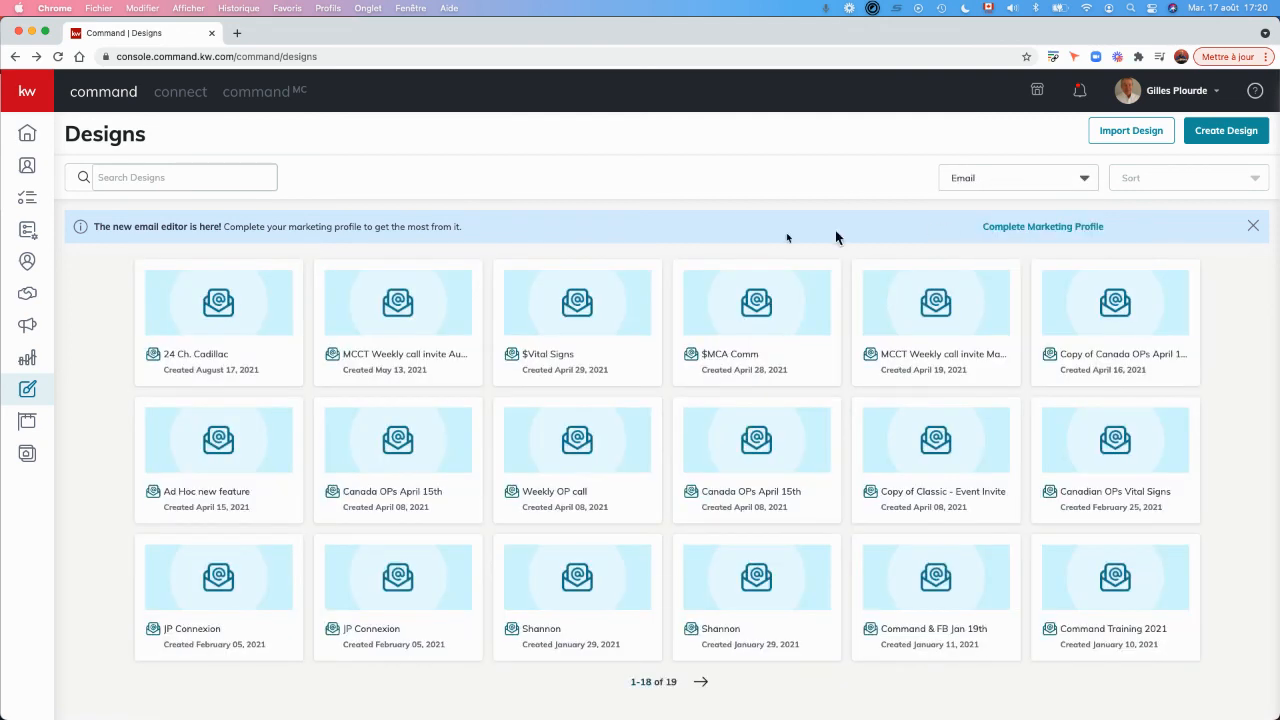